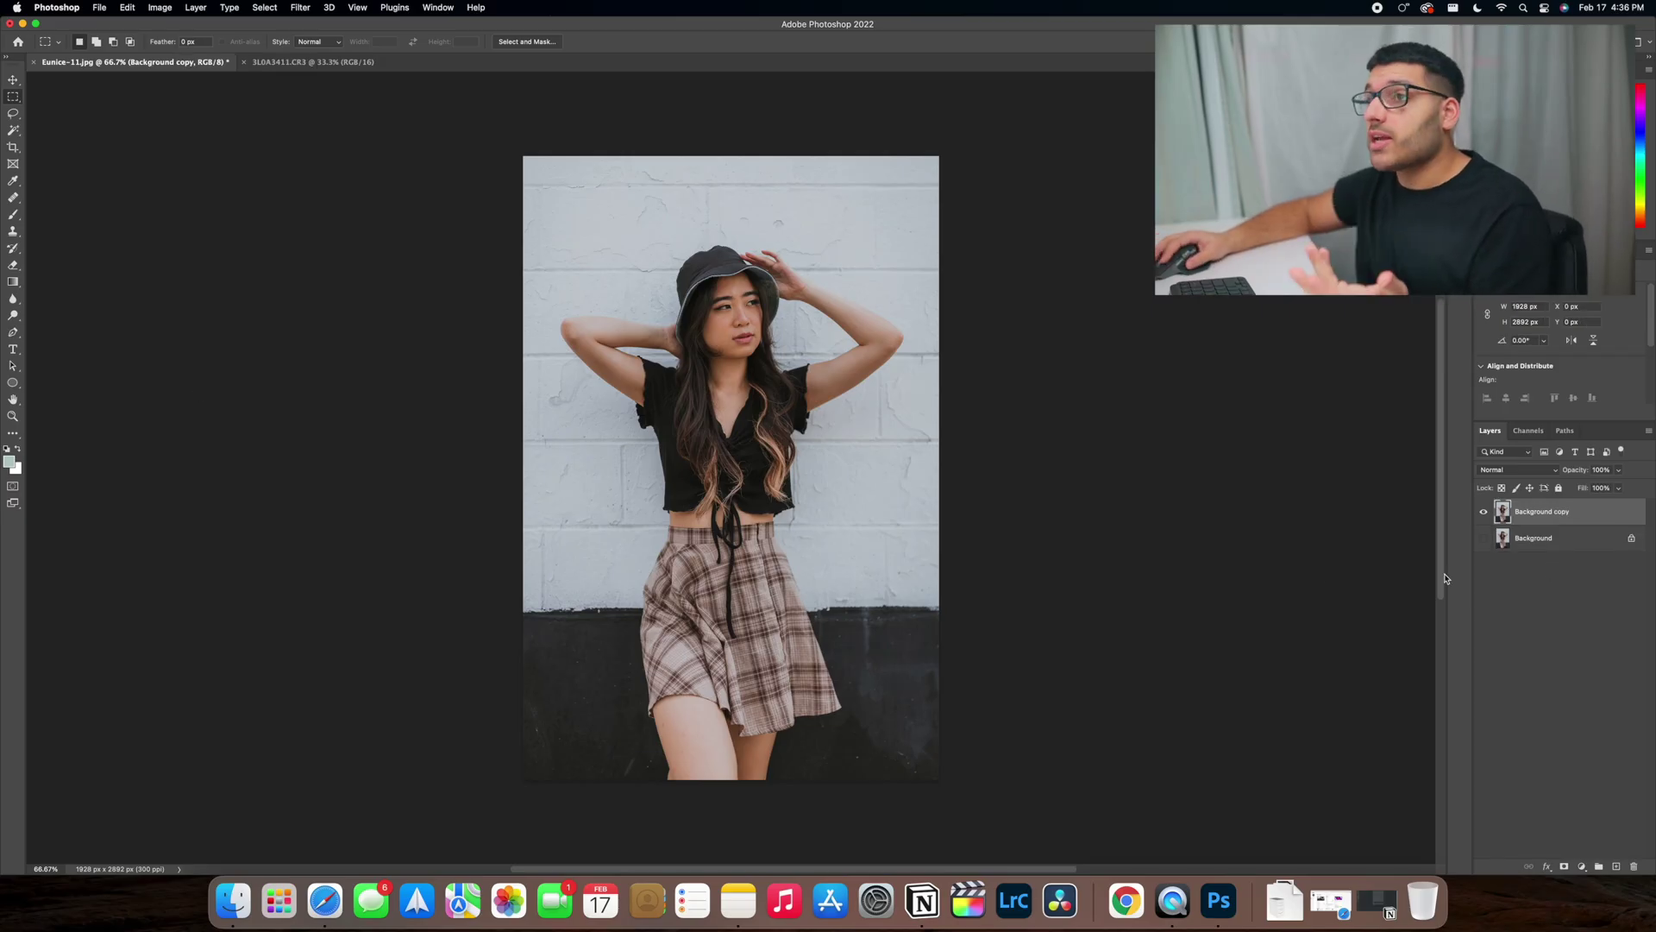
Step: Crop with the 4 x 5 in 300 ppi preset, widening the box past the photo's sides
{"action": "left_click", "coordinate": [13, 147]}
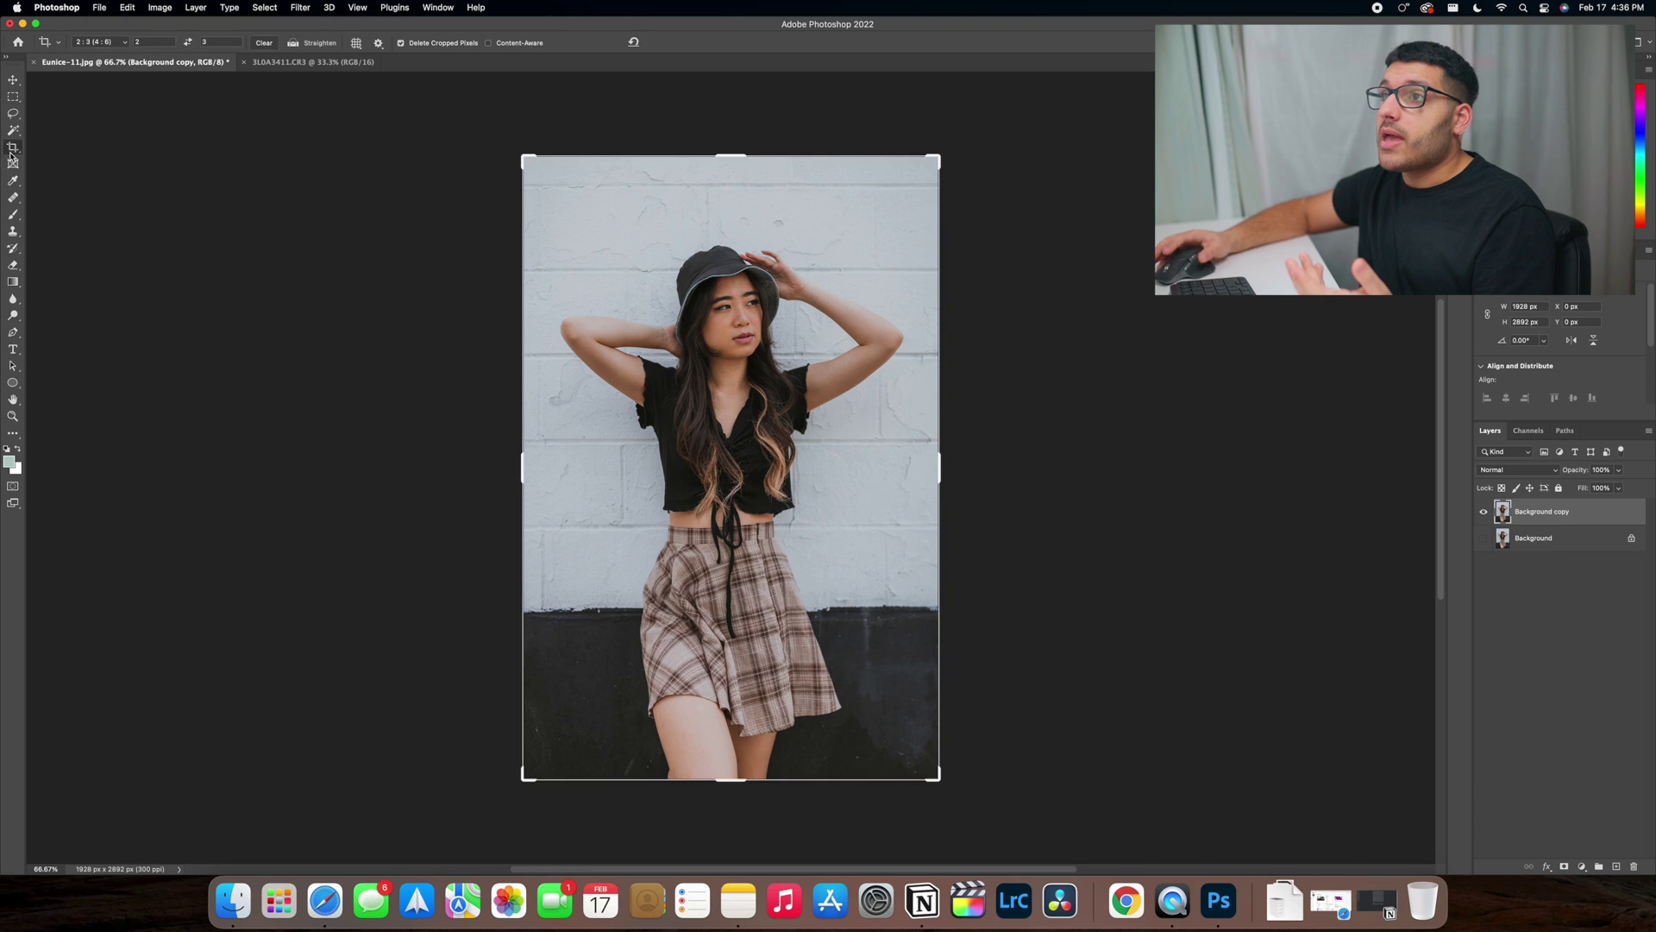
{"action": "left_click", "coordinate": [121, 41]}
{"action": "left_click", "coordinate": [111, 86]}
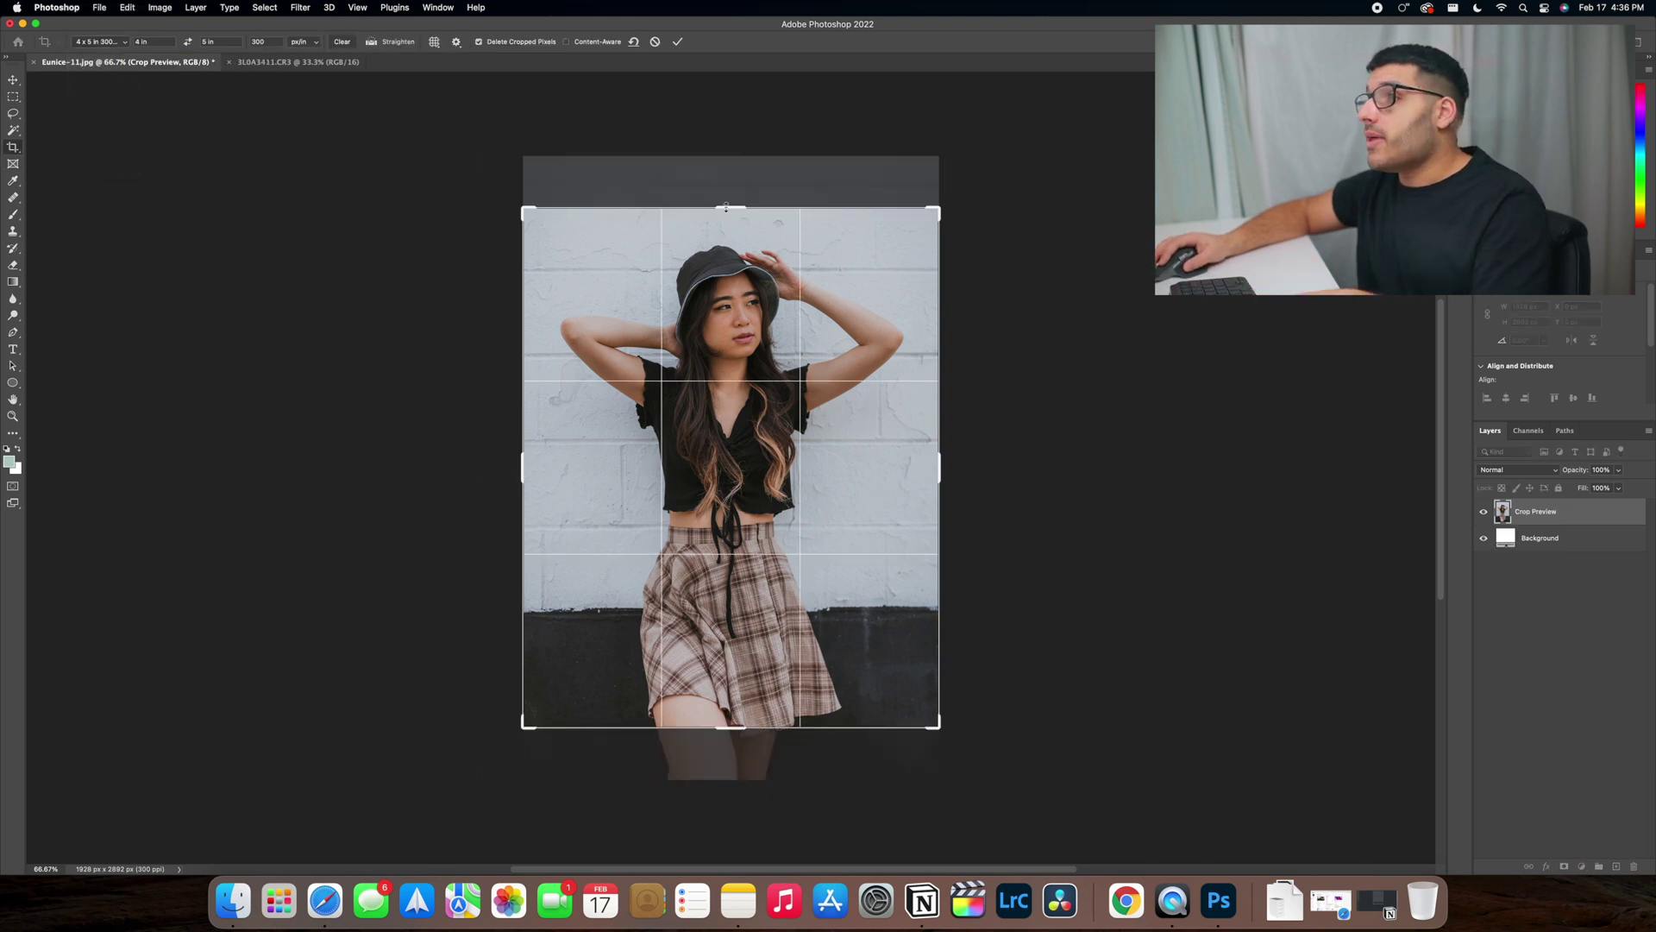
{"action": "left_click_drag", "start_coordinate": [726, 207], "coordinate": [742, 160]}
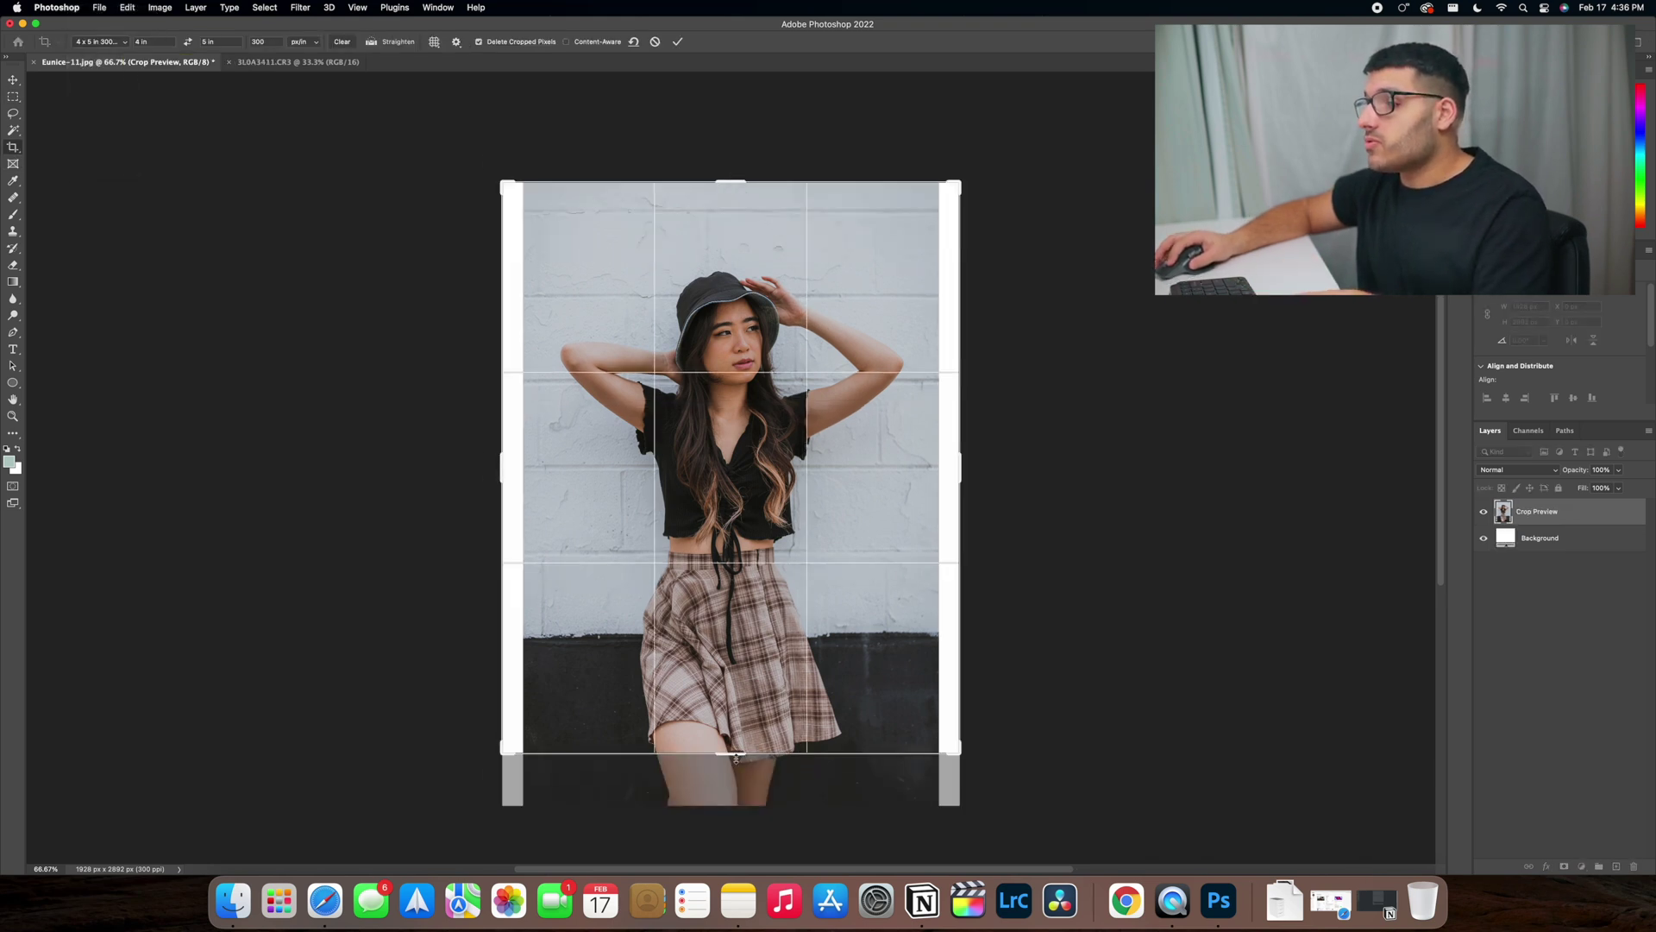
{"action": "left_click_drag", "start_coordinate": [736, 757], "coordinate": [754, 783]}
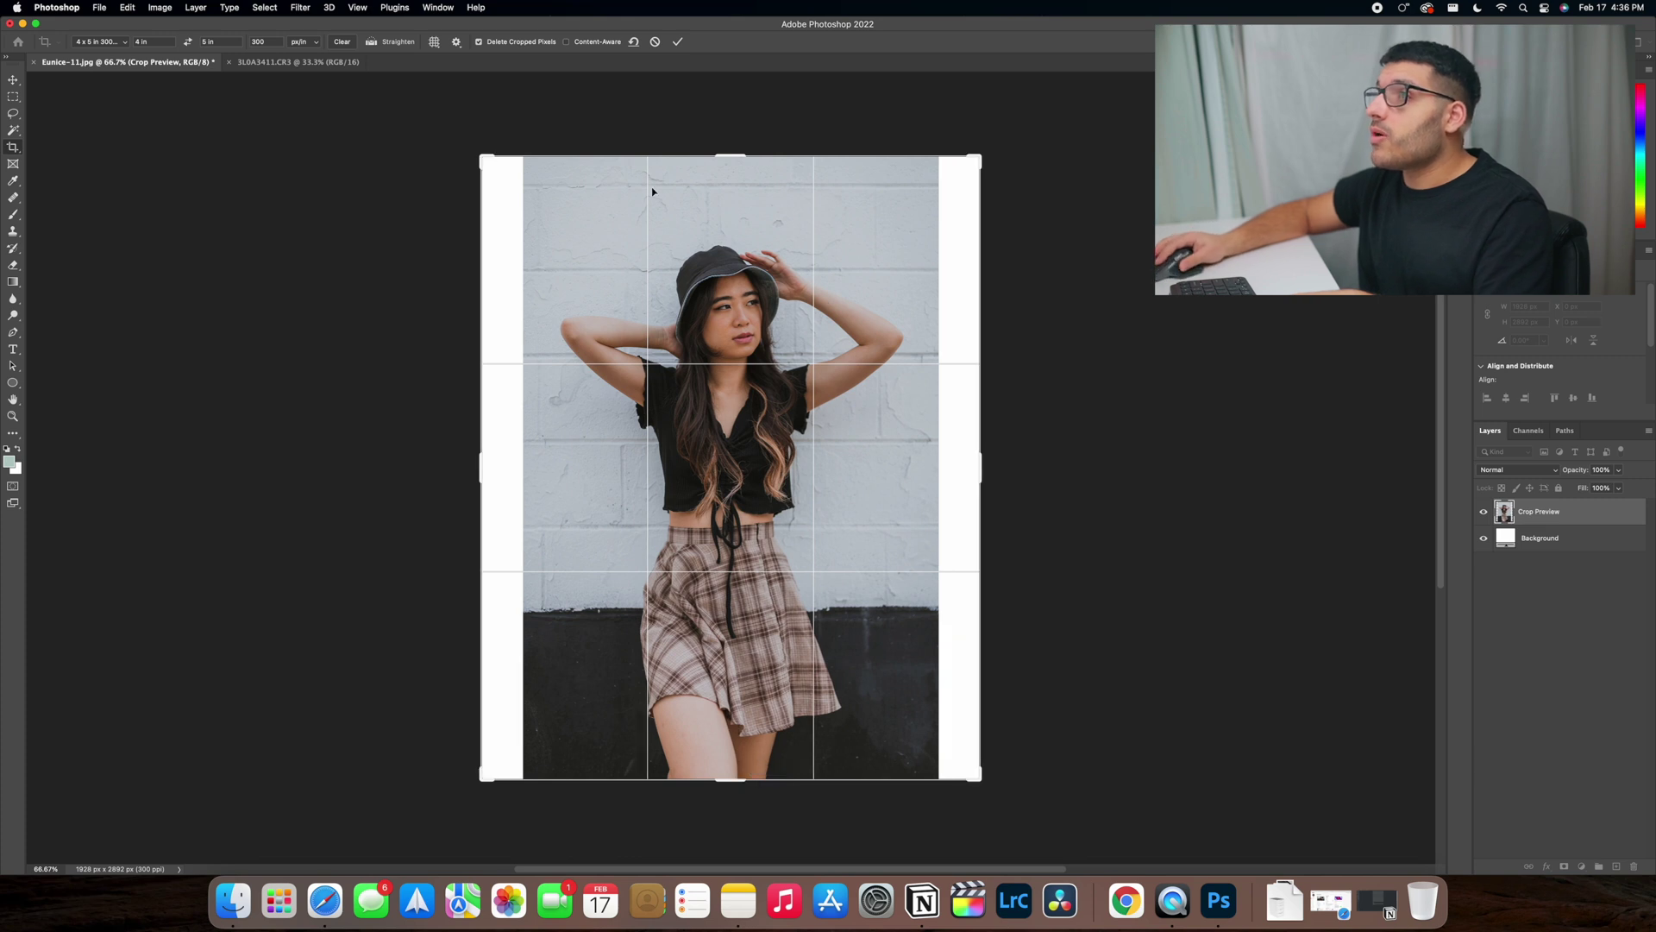
{"action": "left_click", "coordinate": [677, 43]}
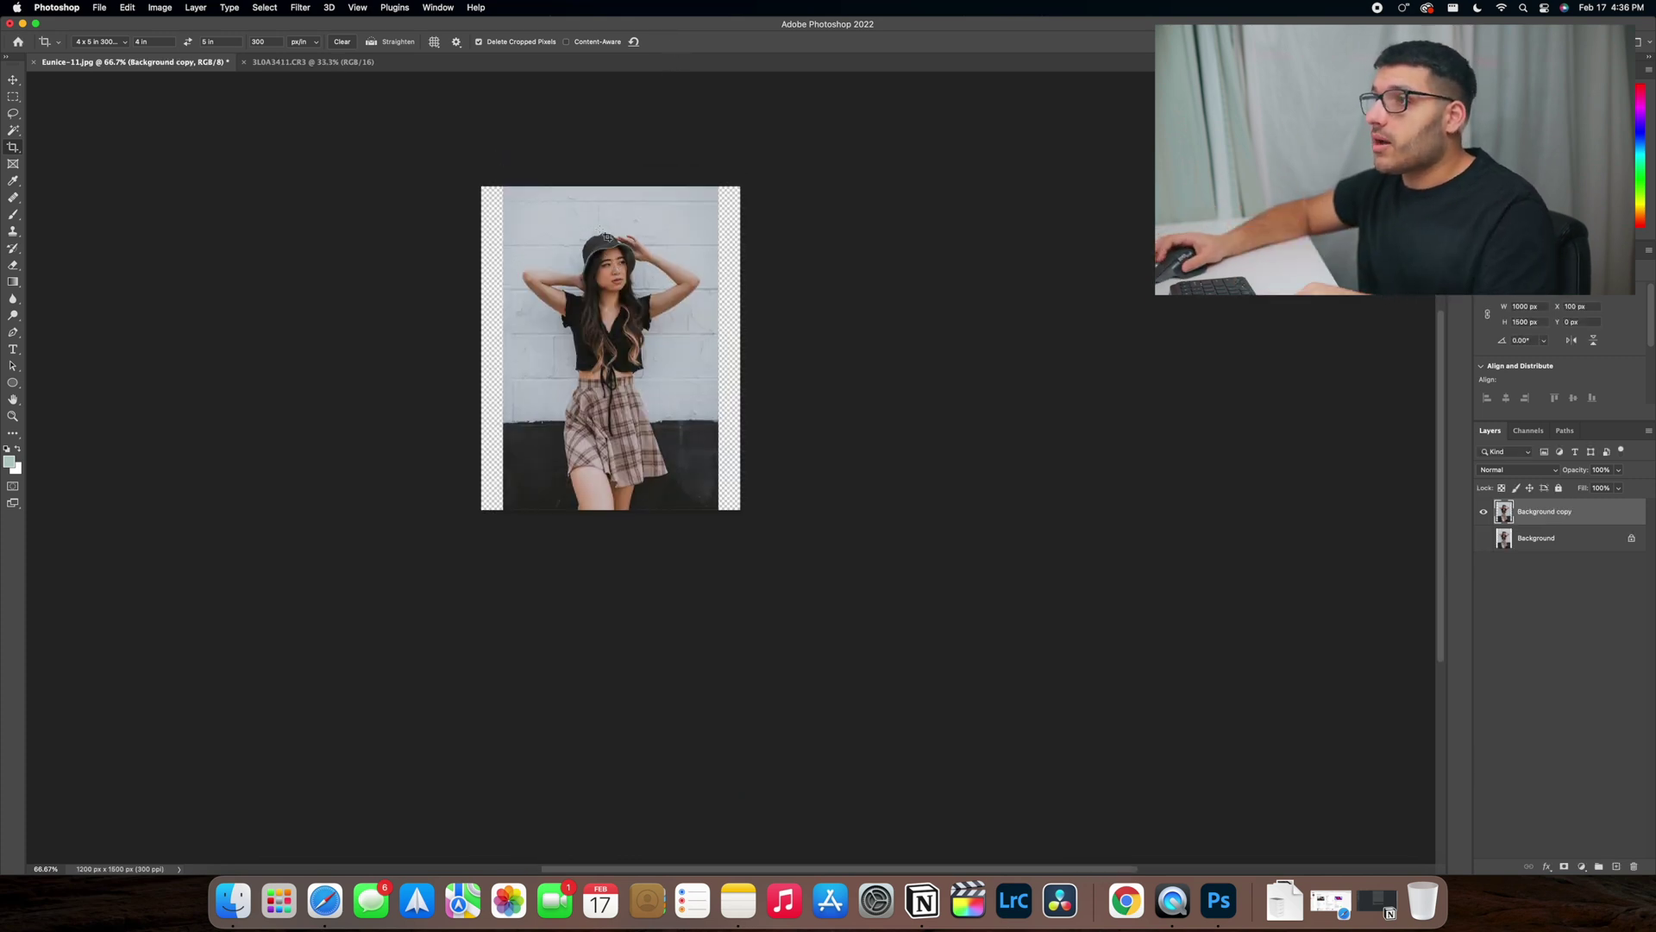
Step: Zoom in on the canvas
{"action": "scroll", "coordinate": [606, 236], "scroll_direction": "up", "scroll_amount": 5}
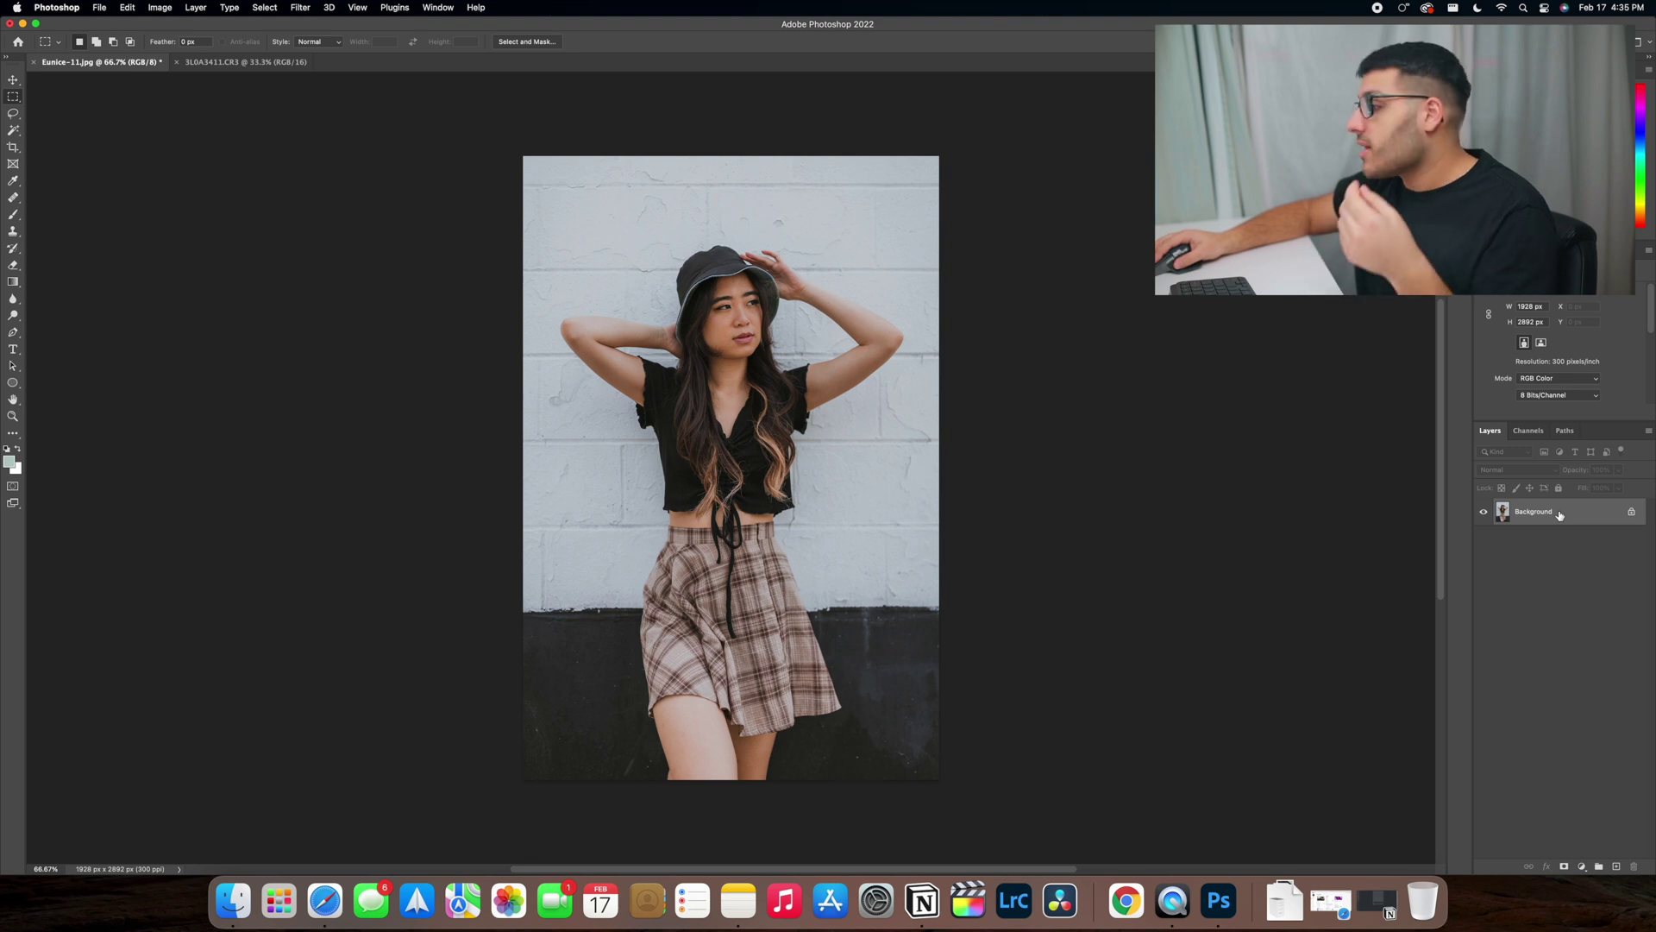
Step: Duplicate the Background layer into a Background copy layer
{"action": "left_click_drag", "start_coordinate": [1560, 515], "coordinate": [1616, 865]}
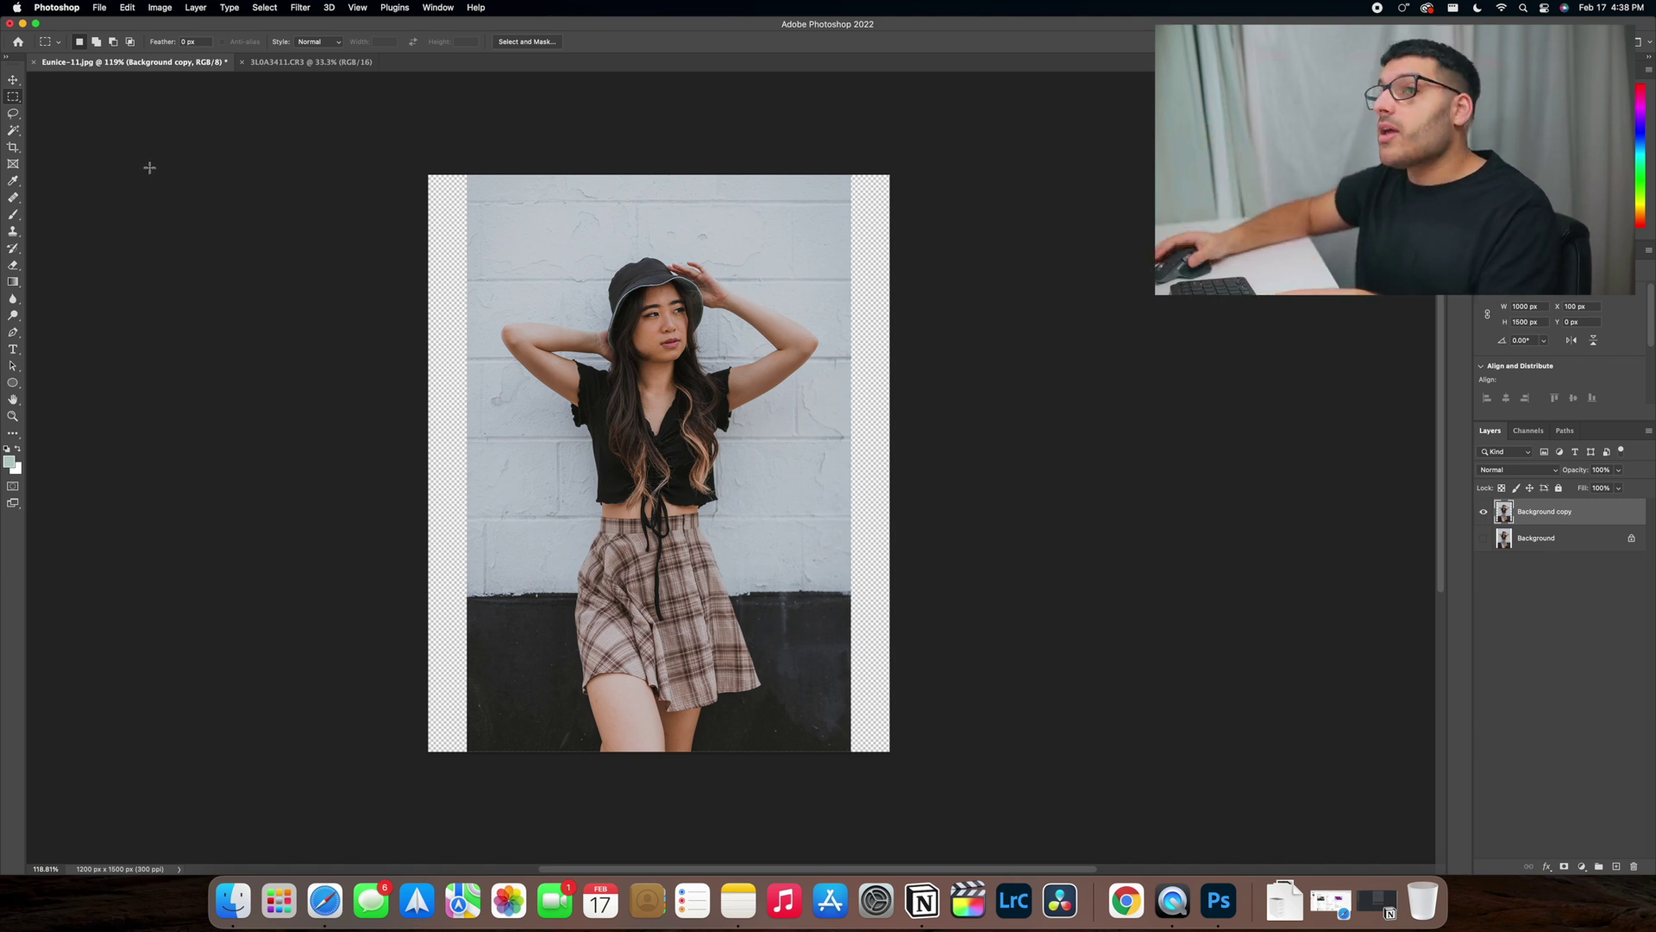
Step: Content-Aware Scale a thin left-edge strip of the photo out to the canvas edge
{"action": "left_click_drag", "start_coordinate": [428, 175], "coordinate": [469, 777]}
{"action": "scroll", "coordinate": [345, 523], "scroll_direction": "down", "scroll_amount": 1}
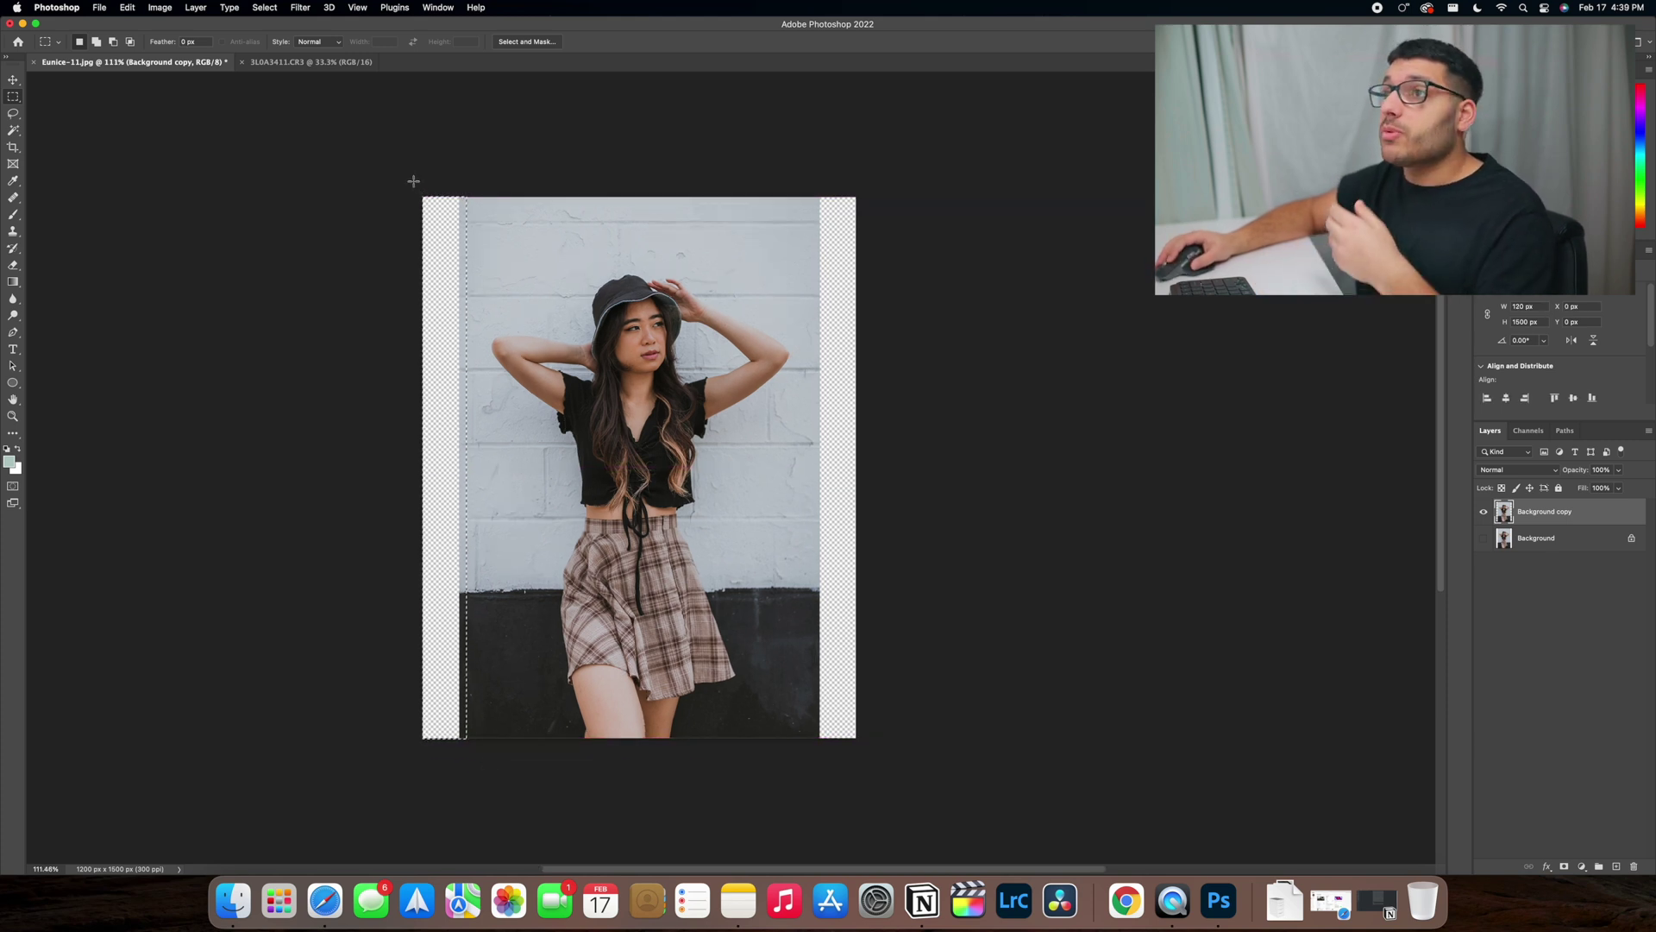
{"action": "left_click", "coordinate": [127, 7]}
{"action": "left_click", "coordinate": [232, 248]}
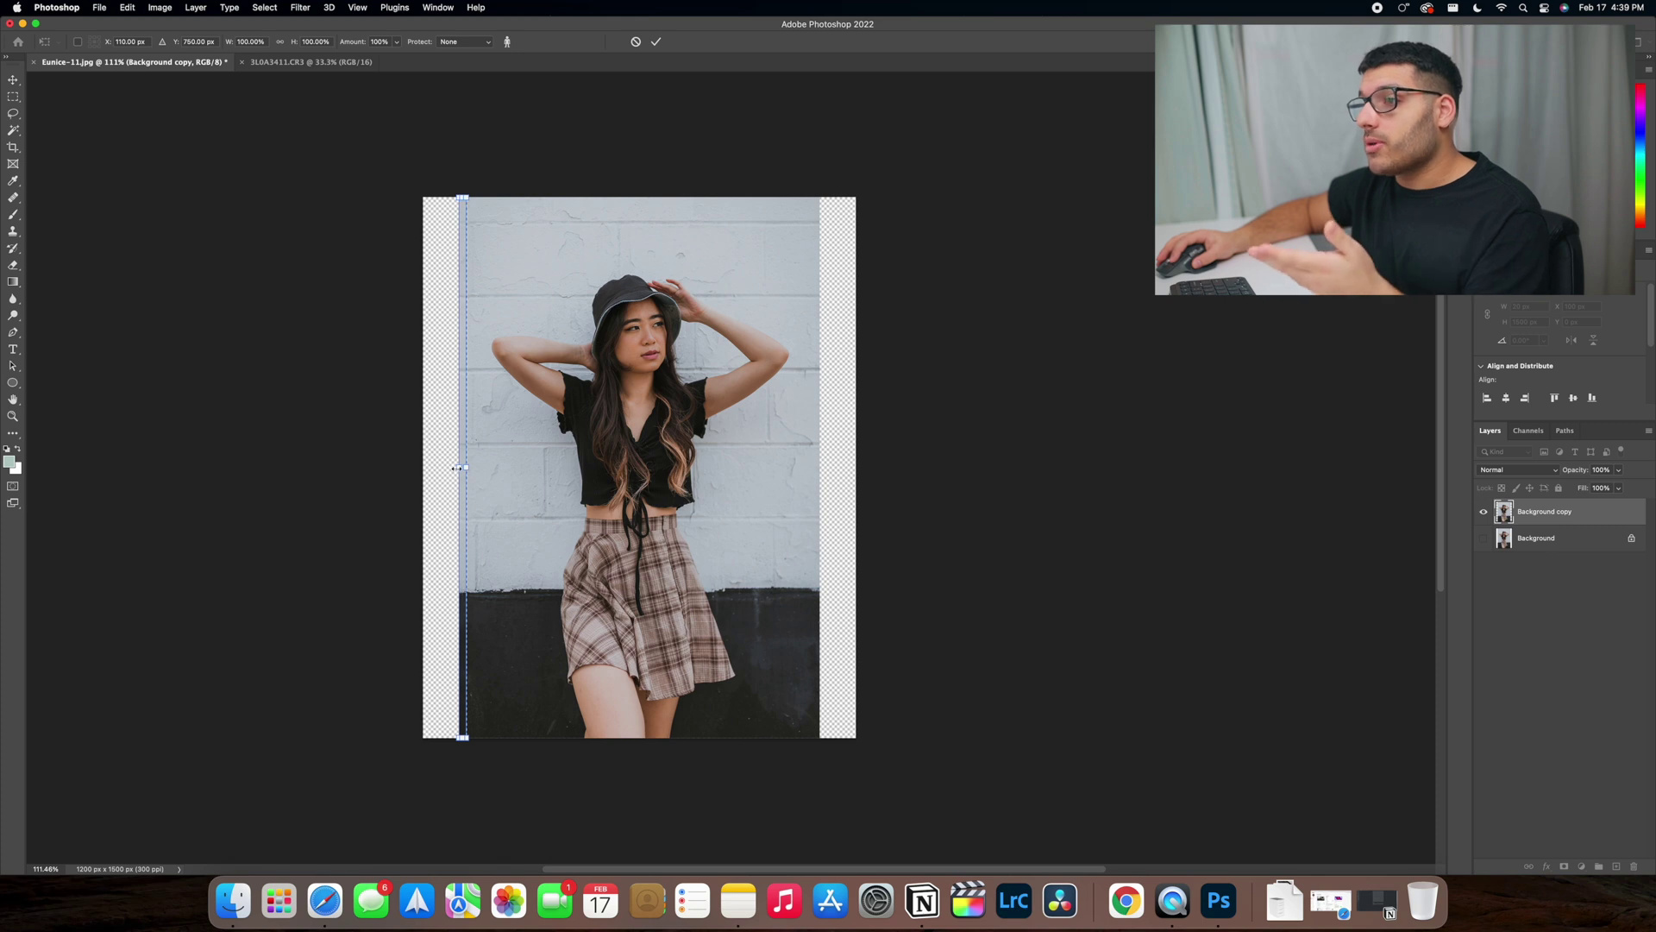
{"action": "left_click_drag", "start_coordinate": [456, 467], "coordinate": [421, 467]}
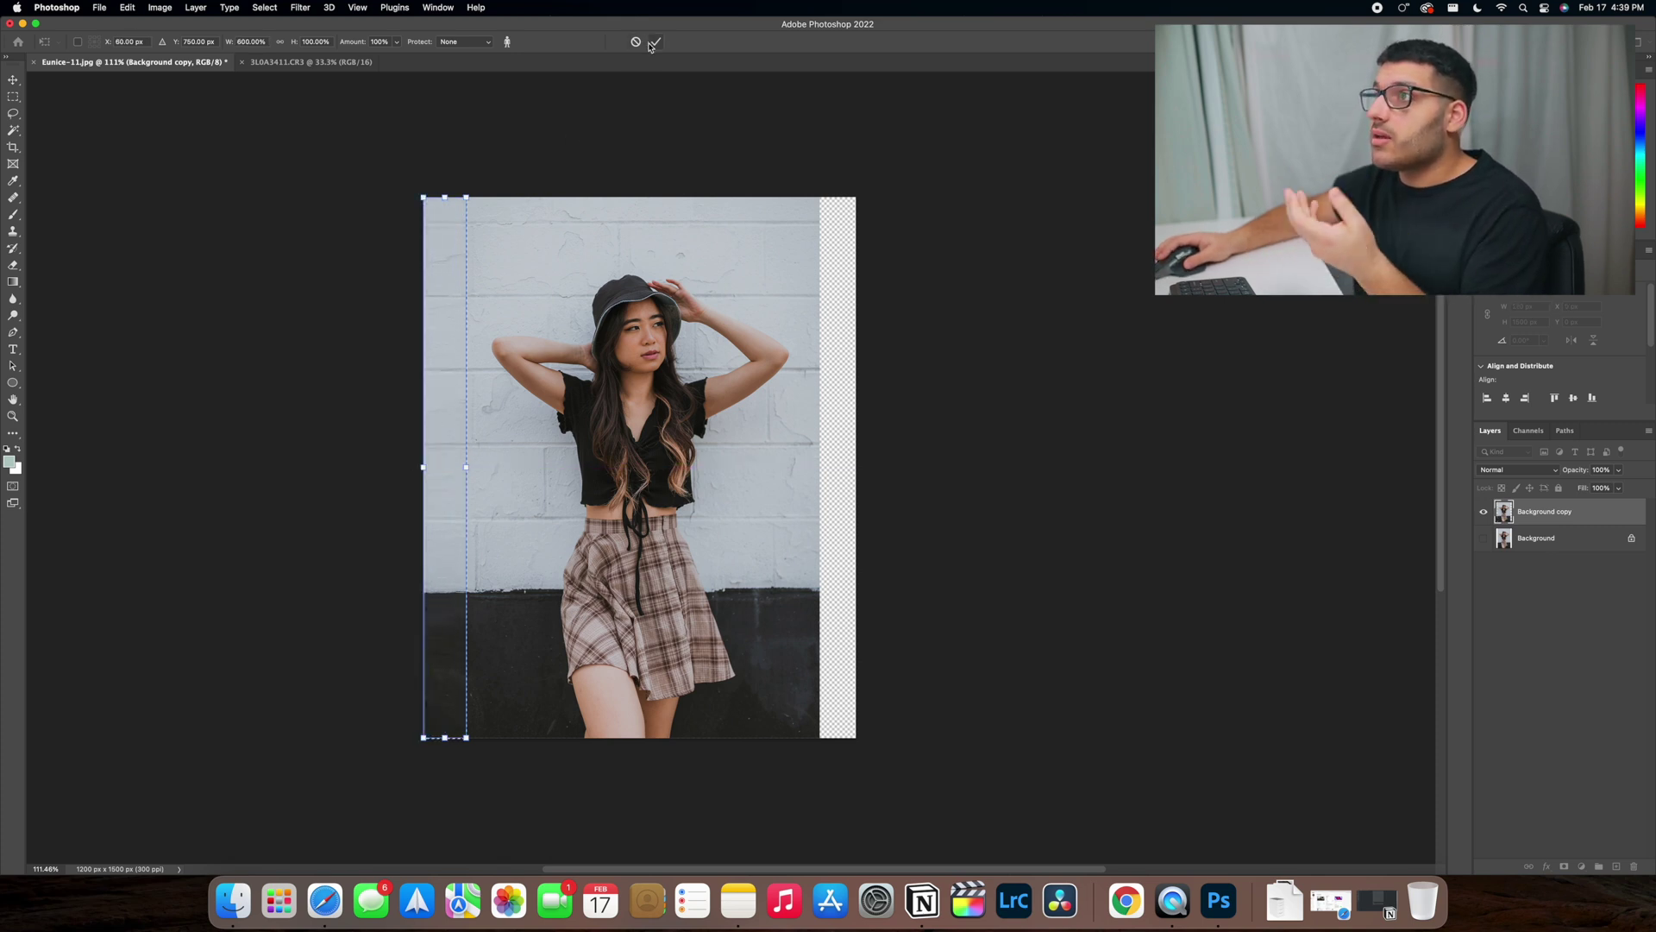
{"action": "key", "text": "Return"}
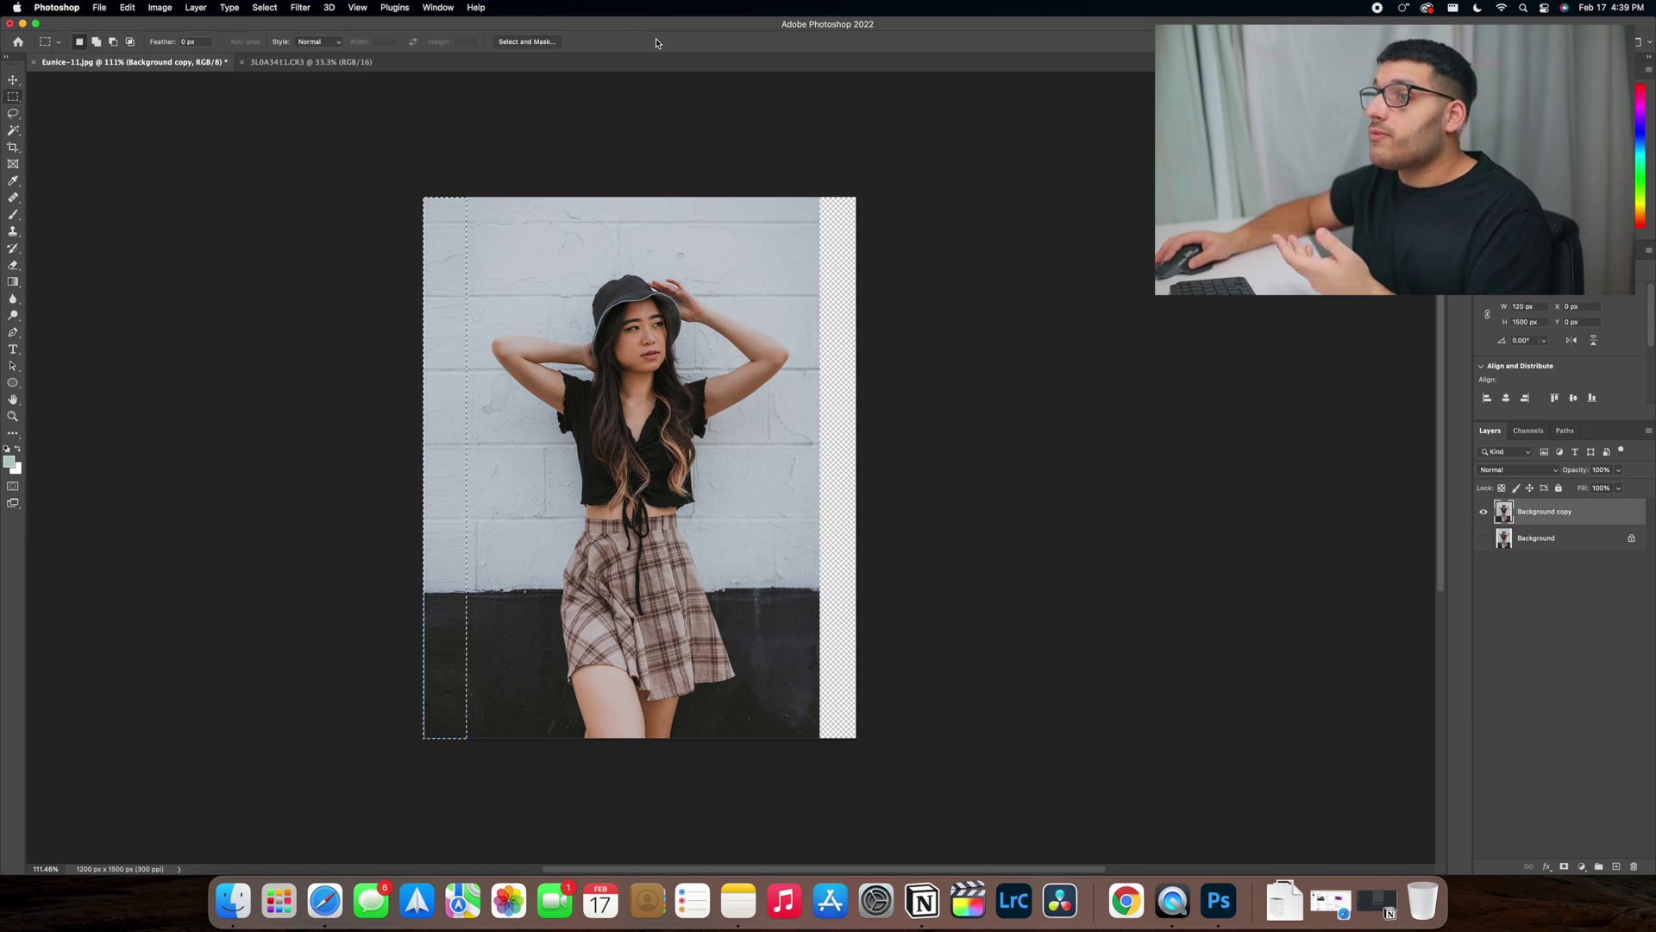
Step: Deselect the strip and zoom in to inspect the left-edge seam
{"action": "right_click", "coordinate": [428, 308]}
{"action": "left_click", "coordinate": [449, 309]}
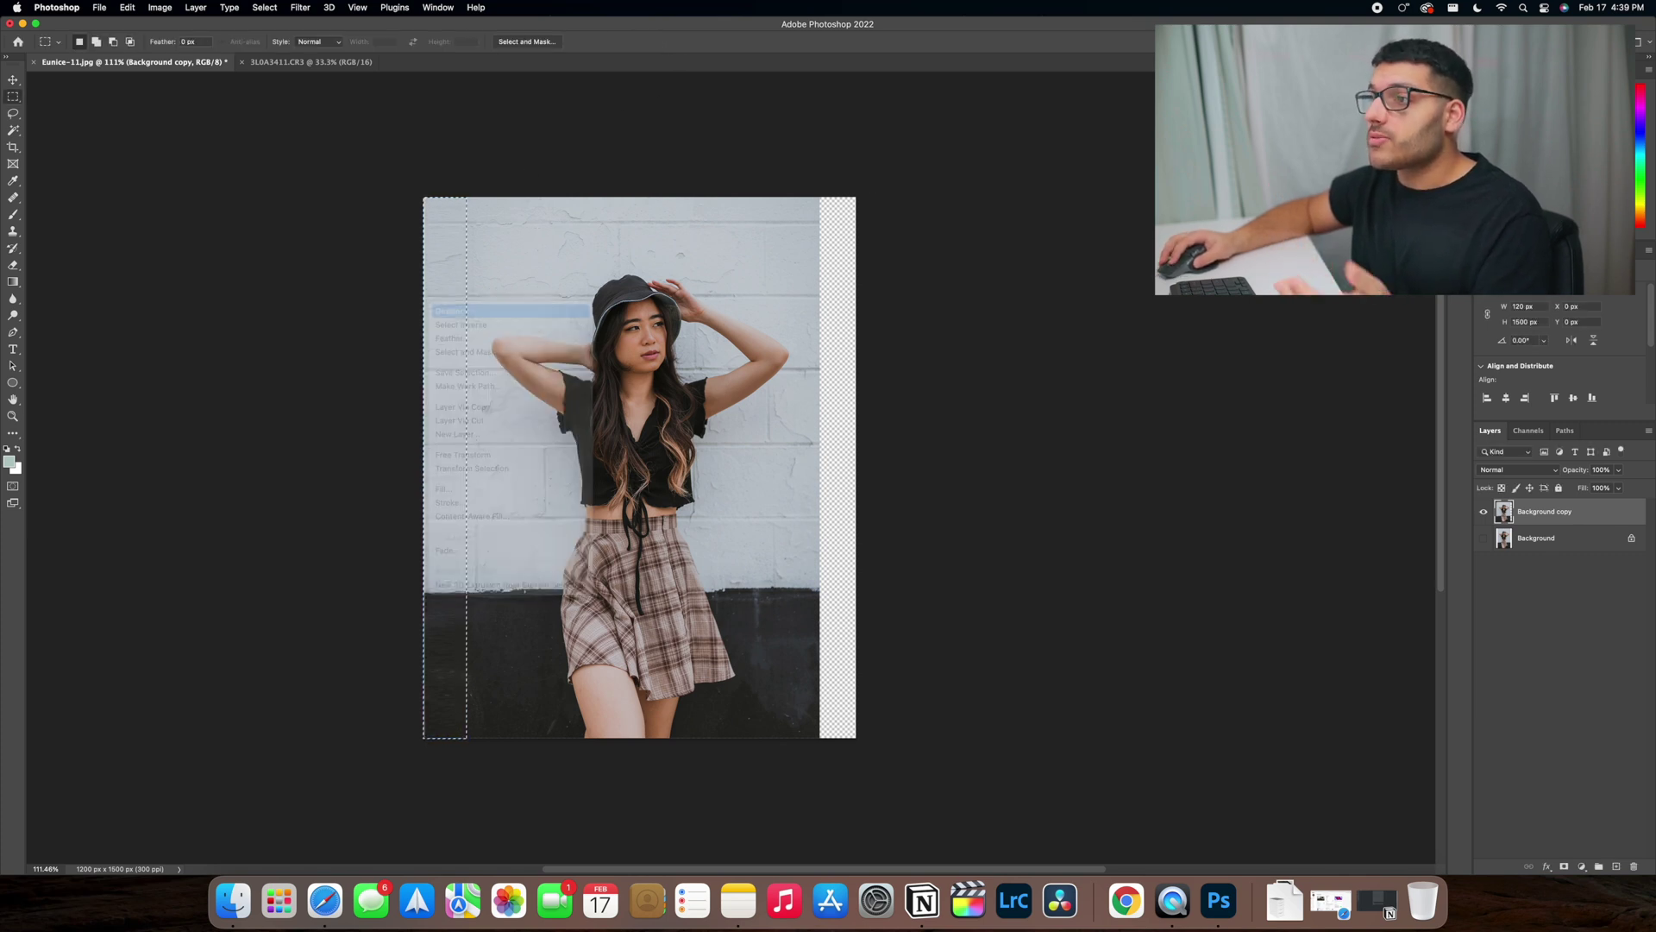
{"action": "scroll", "coordinate": [557, 249], "scroll_direction": "up", "scroll_amount": 3}
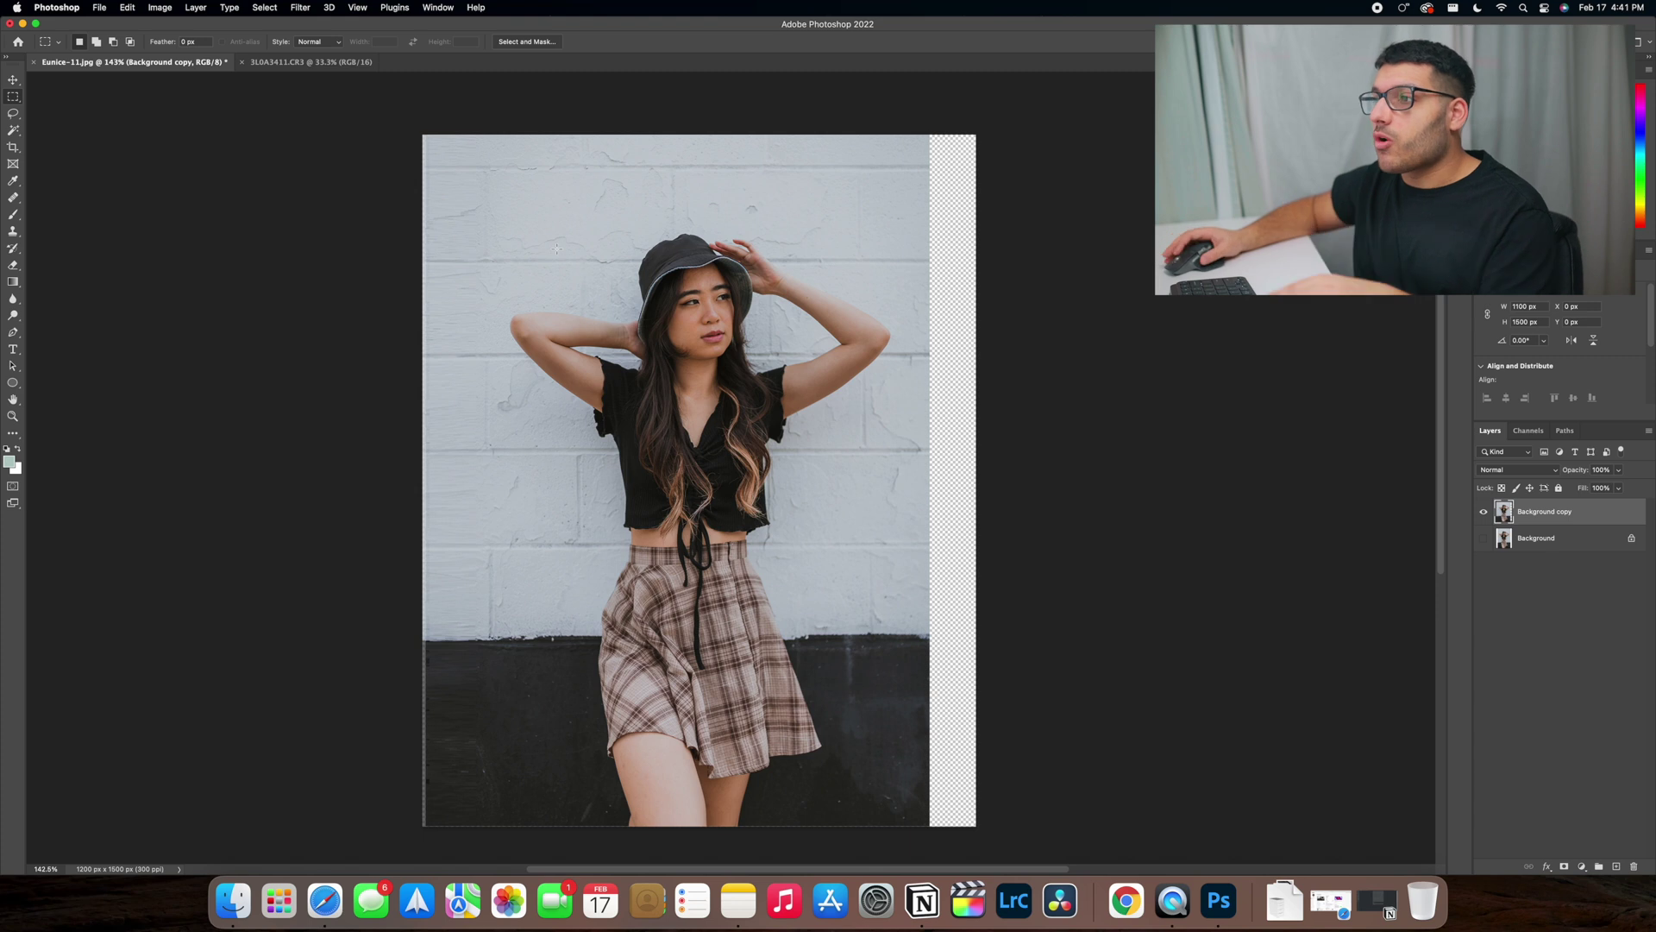
{"action": "scroll", "coordinate": [446, 446], "scroll_direction": "up", "scroll_amount": 5}
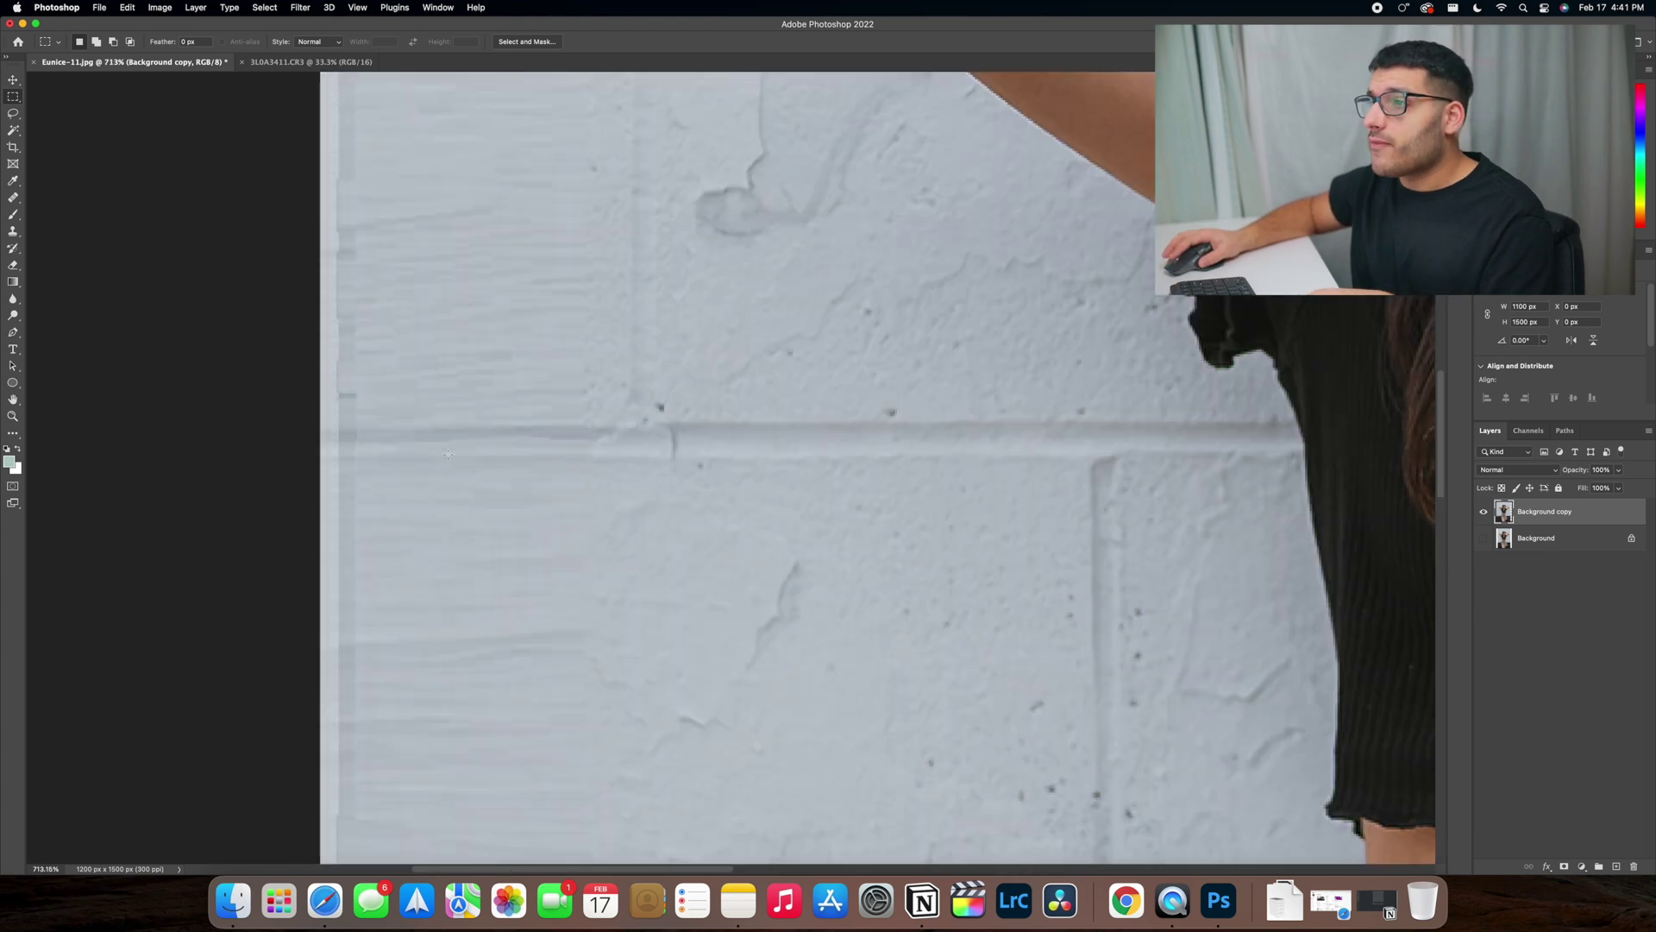
{"action": "scroll", "coordinate": [481, 371], "scroll_direction": "down", "scroll_amount": 2}
{"action": "scroll", "coordinate": [481, 370], "scroll_direction": "down", "scroll_amount": 3}
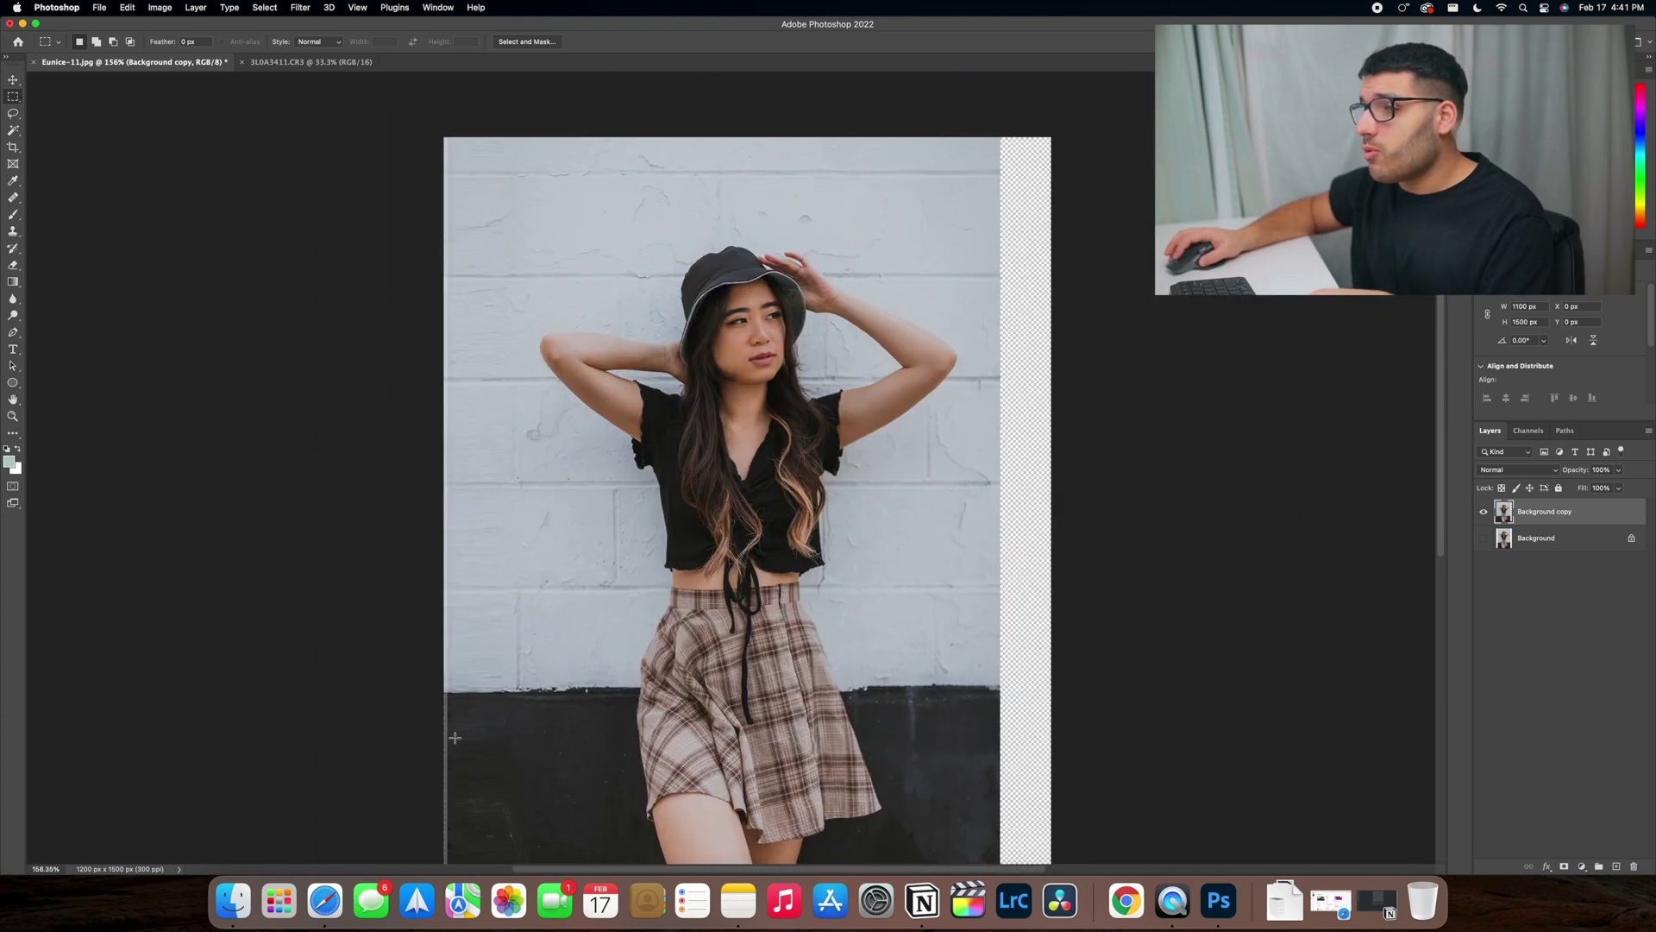
{"action": "scroll", "coordinate": [455, 733], "scroll_direction": "up", "scroll_amount": 5}
{"action": "scroll", "coordinate": [453, 679], "scroll_direction": "down", "scroll_amount": 2}
{"action": "scroll", "coordinate": [453, 679], "scroll_direction": "down", "scroll_amount": 4}
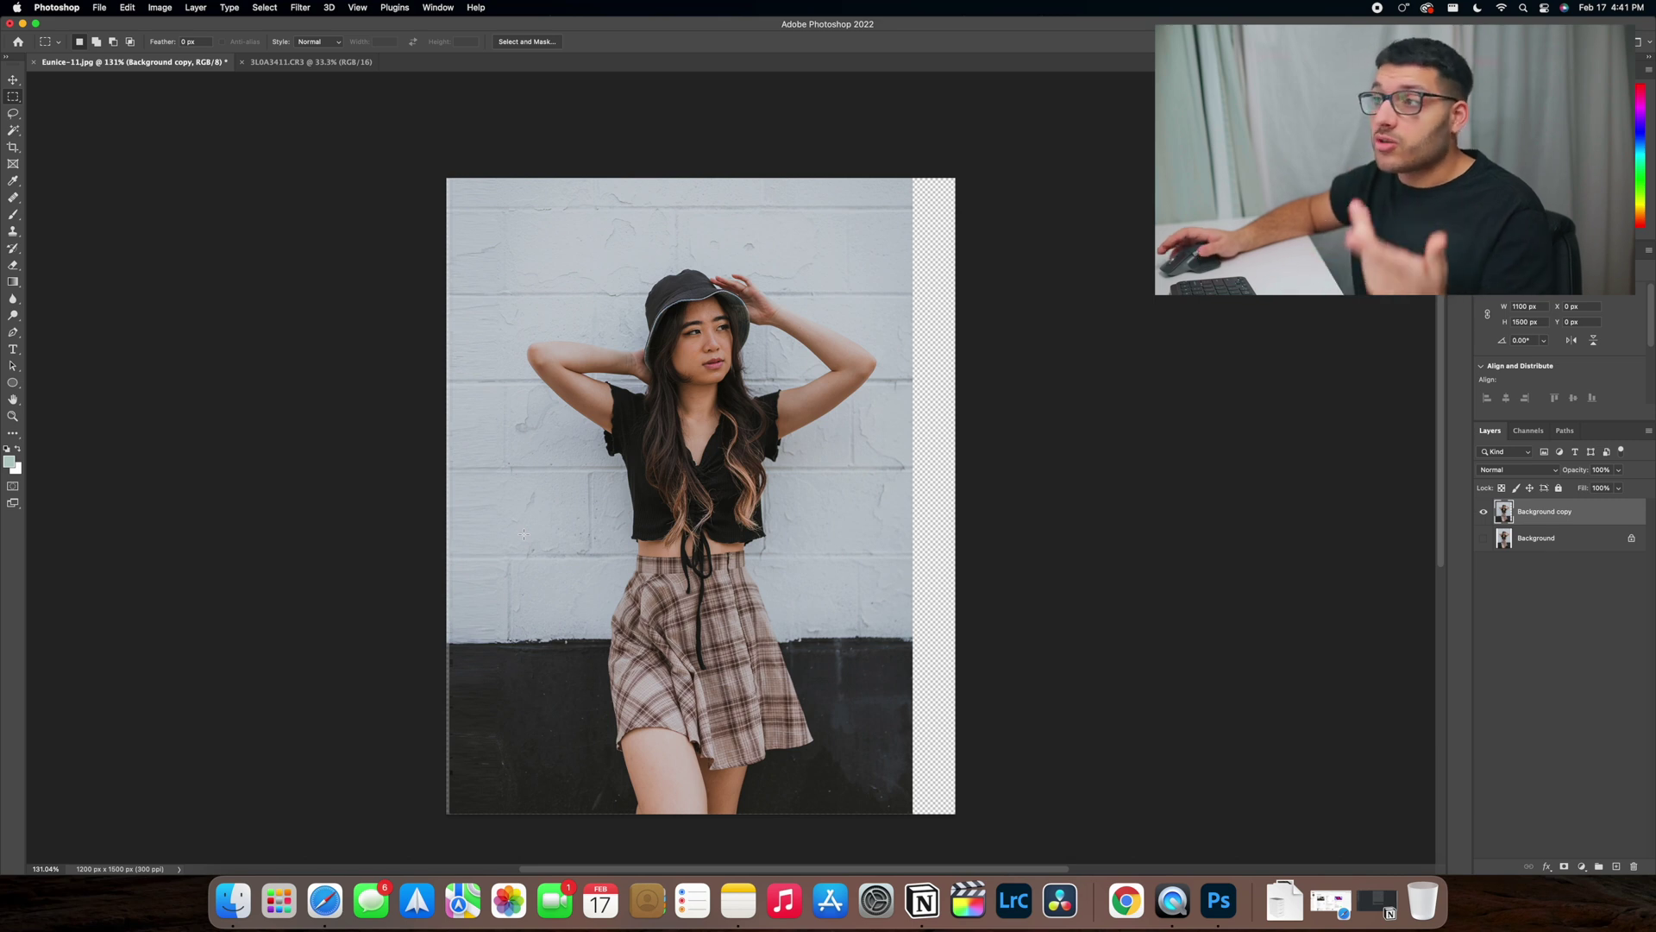
Step: Undo the left-strip fill and start a wider marquee along the photo's left edge
{"action": "key", "text": "Delete"}
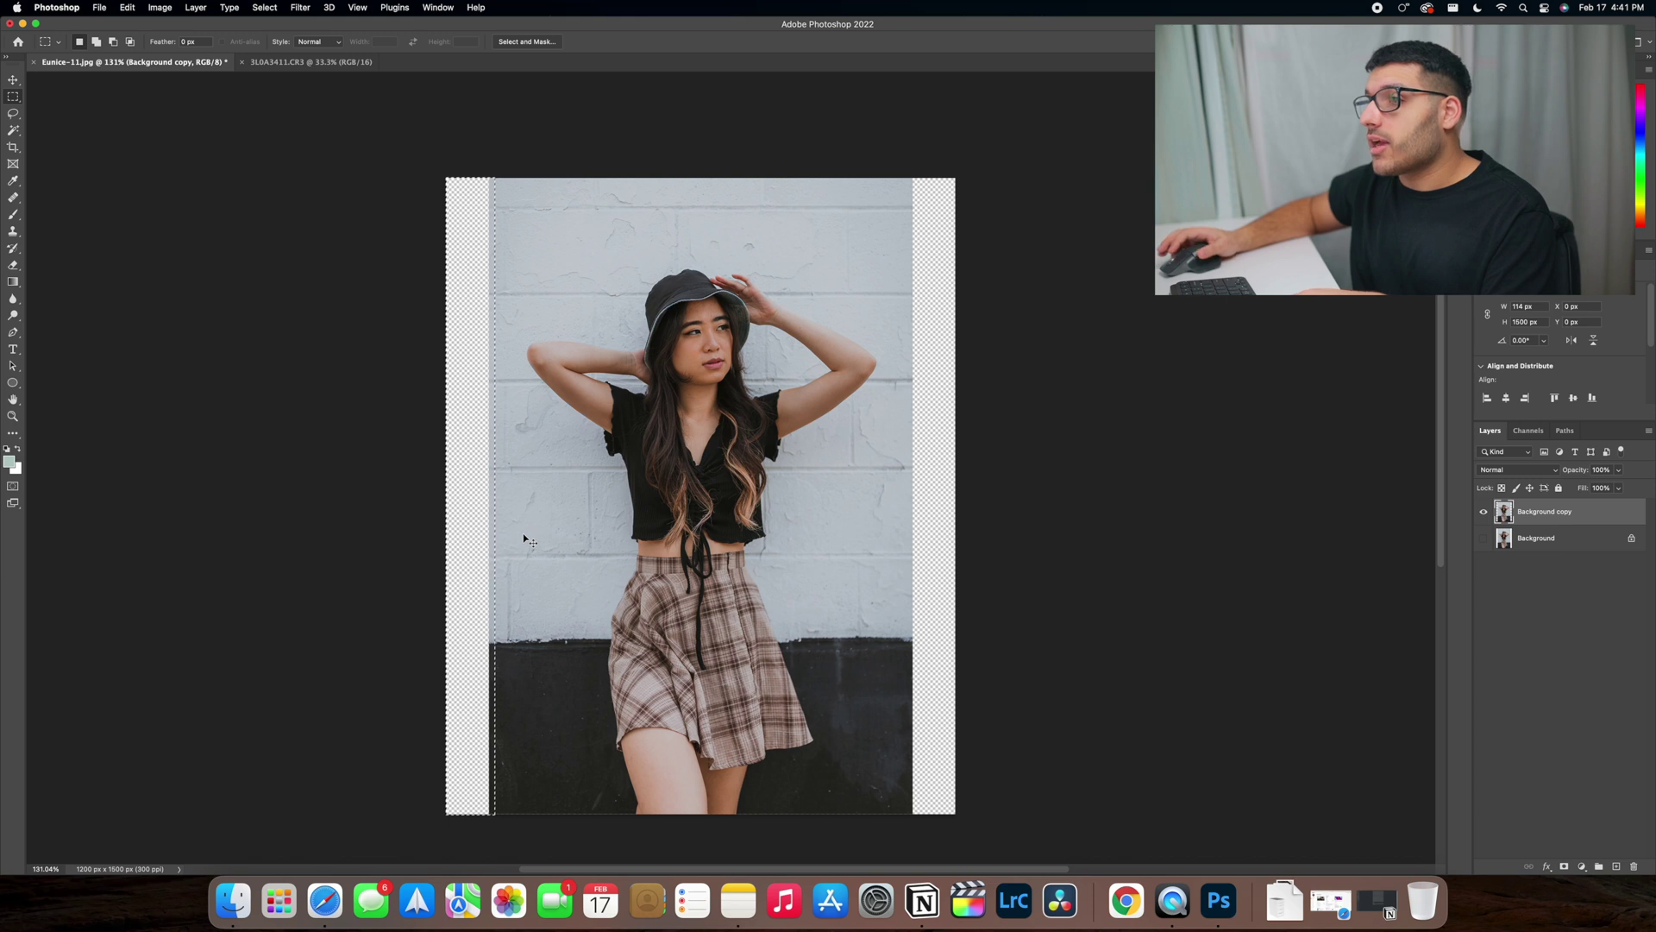
{"action": "key", "text": "super+d"}
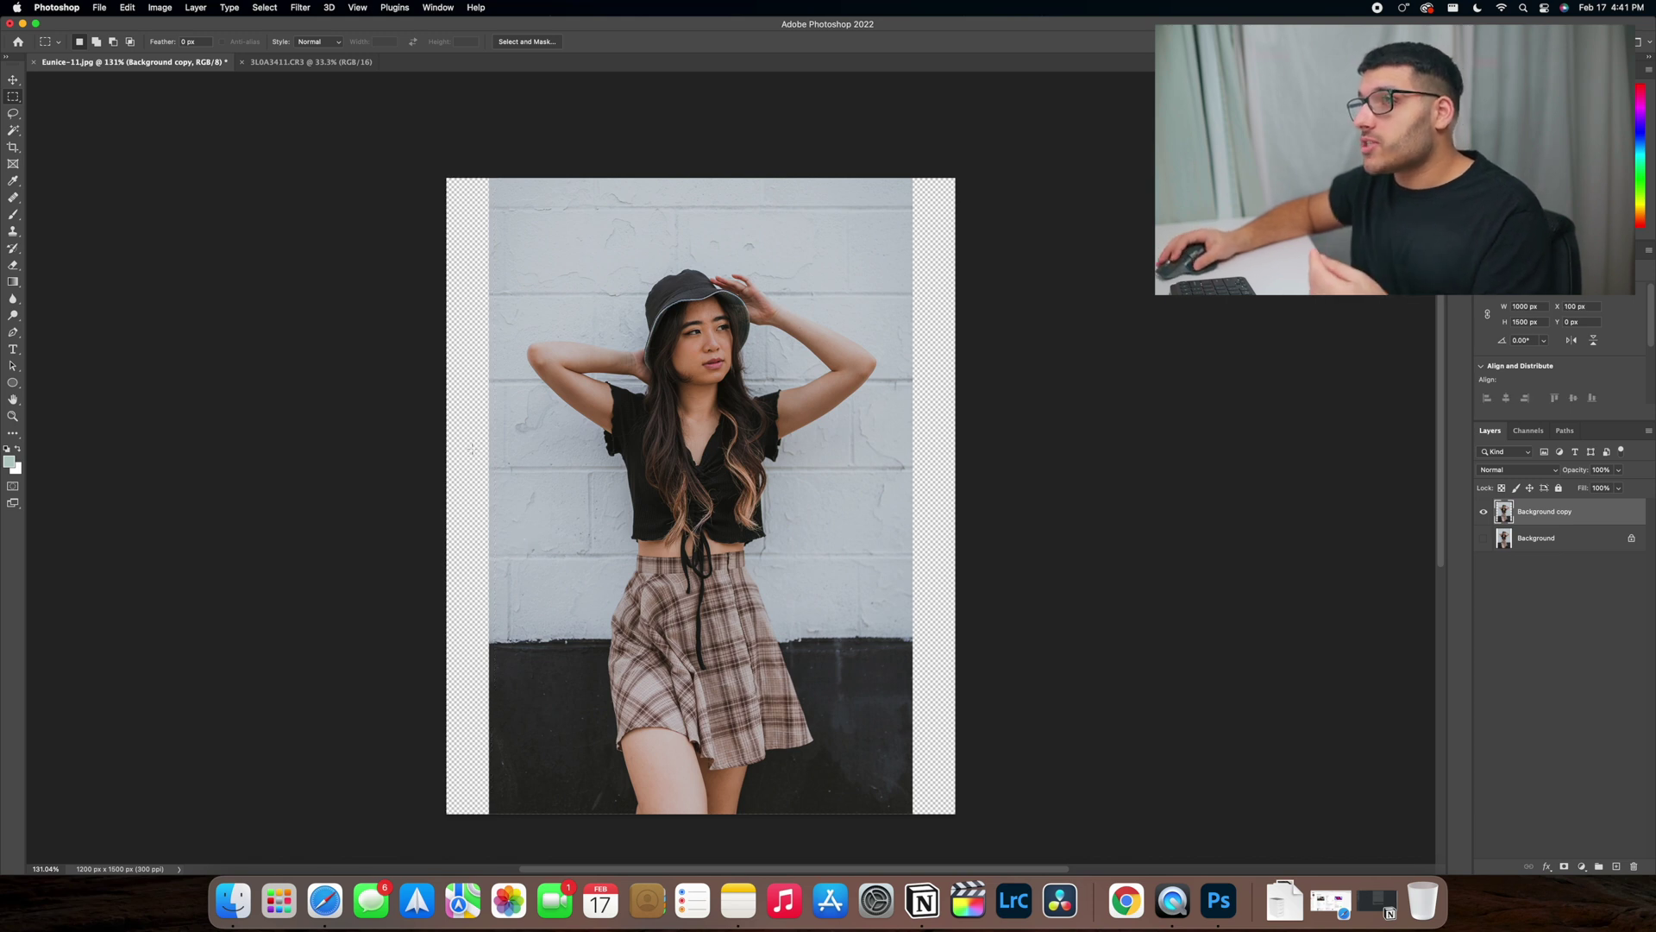
{"action": "left_click_drag", "start_coordinate": [445, 176], "coordinate": [522, 849]}
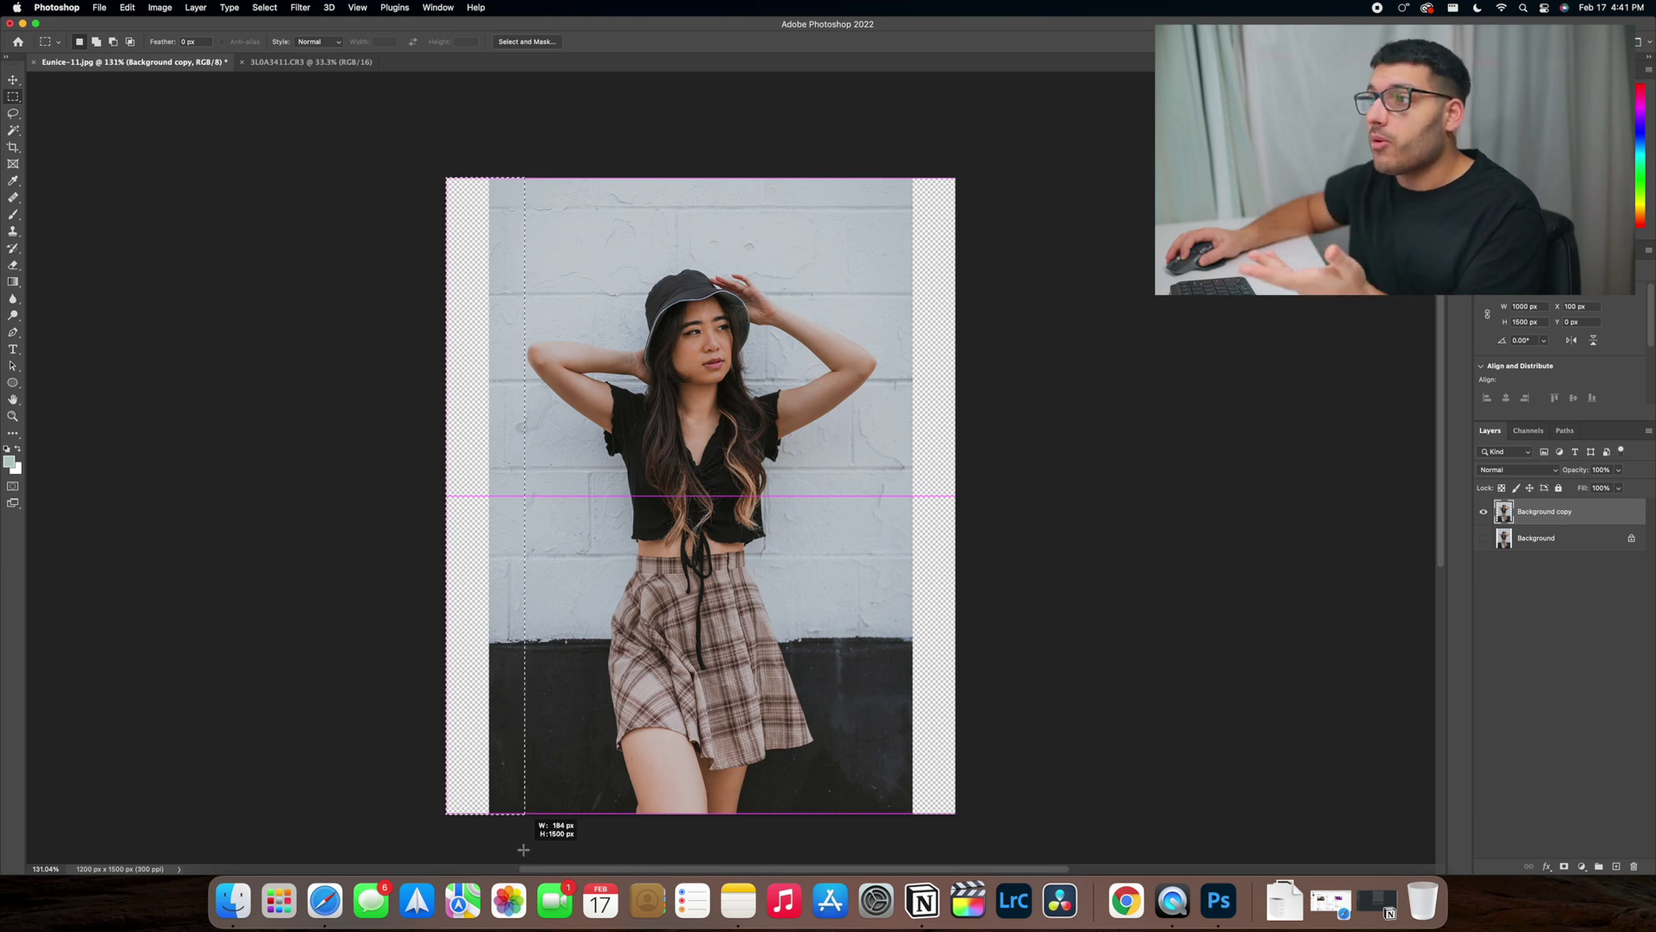
Step: Content-Aware Scale the wider left-edge strip out to the canvas edge
{"action": "left_click_drag", "start_coordinate": [523, 849], "coordinate": [523, 848]}
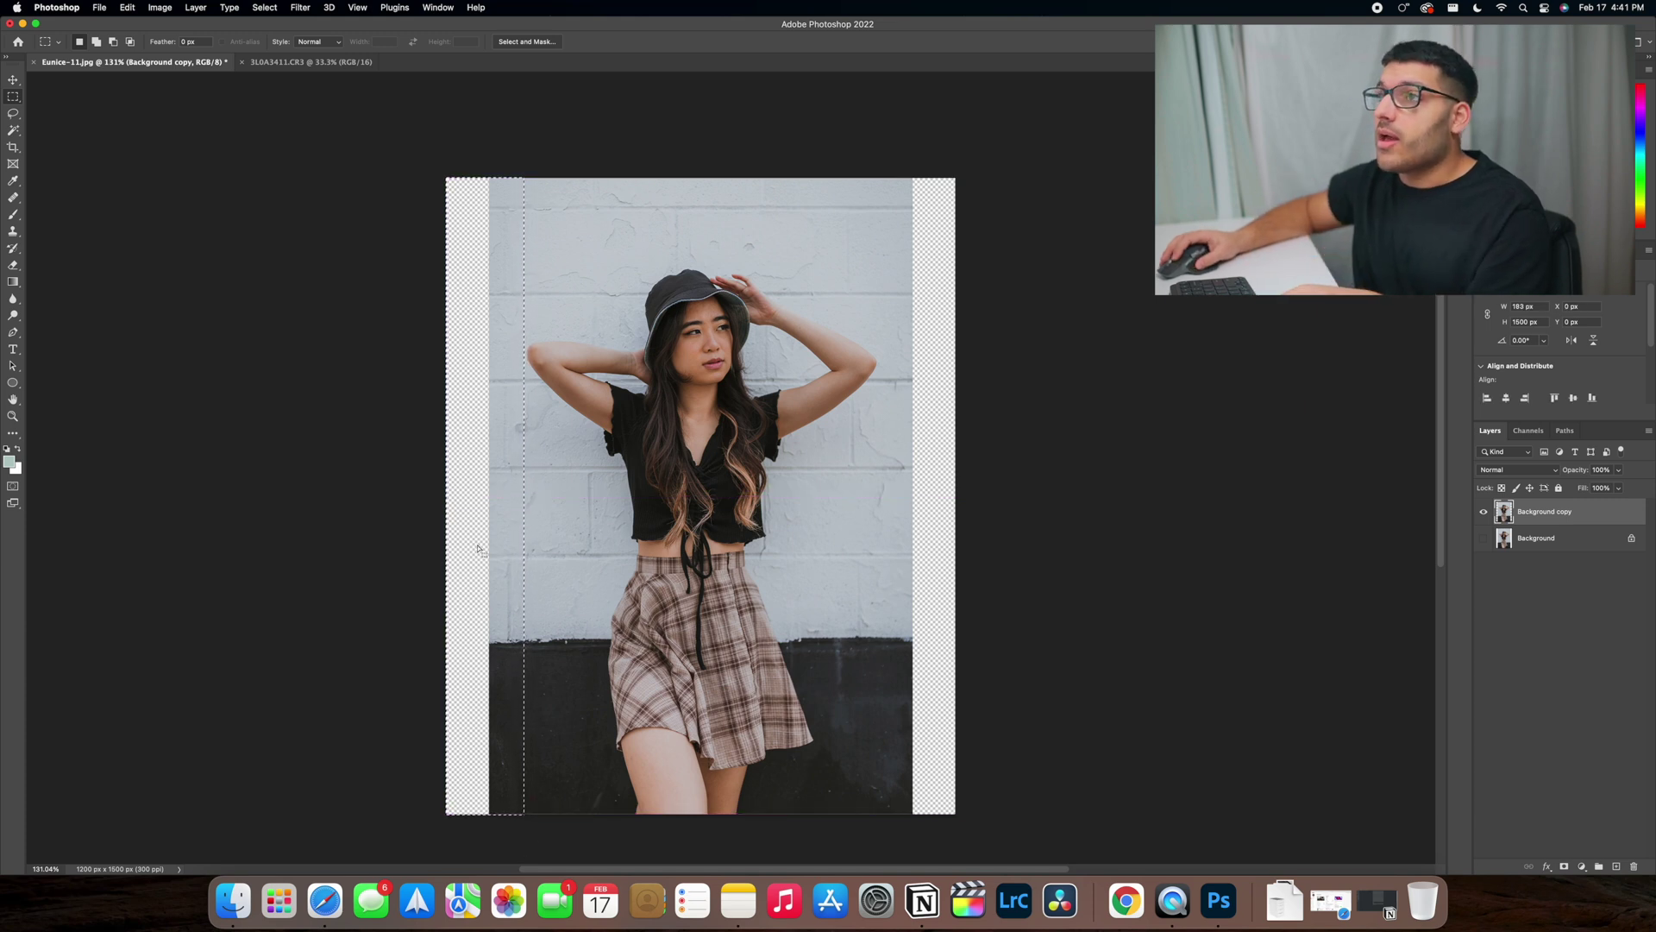
{"action": "left_click", "coordinate": [130, 8]}
{"action": "left_click", "coordinate": [216, 247]}
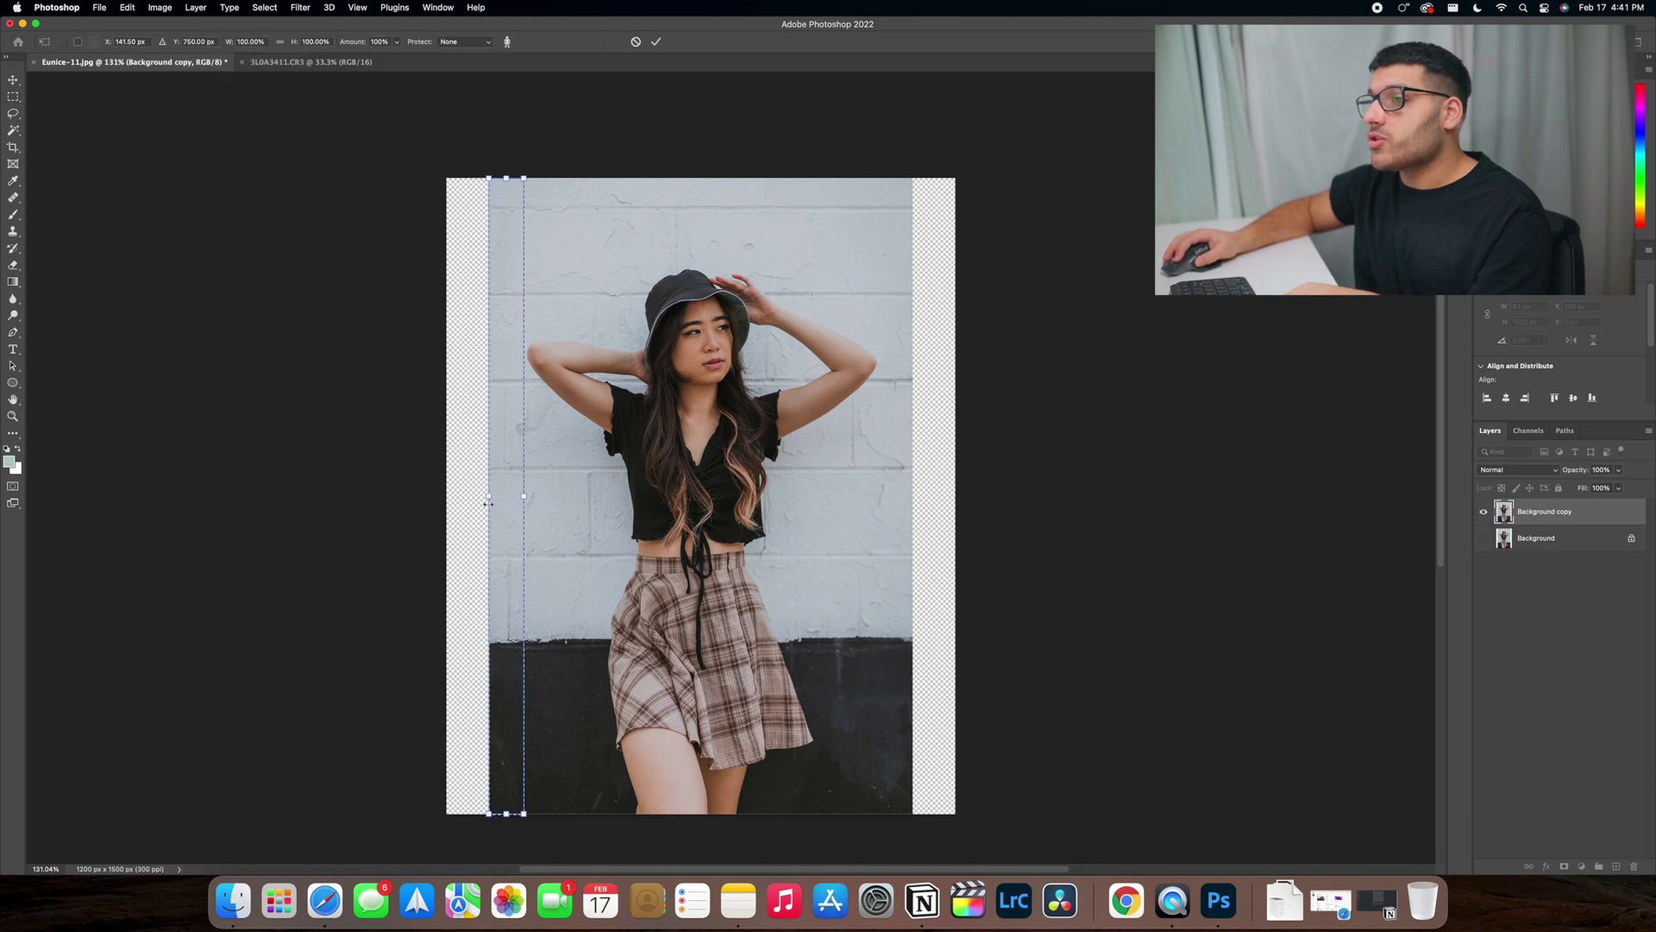
{"action": "left_click_drag", "start_coordinate": [488, 503], "coordinate": [446, 498]}
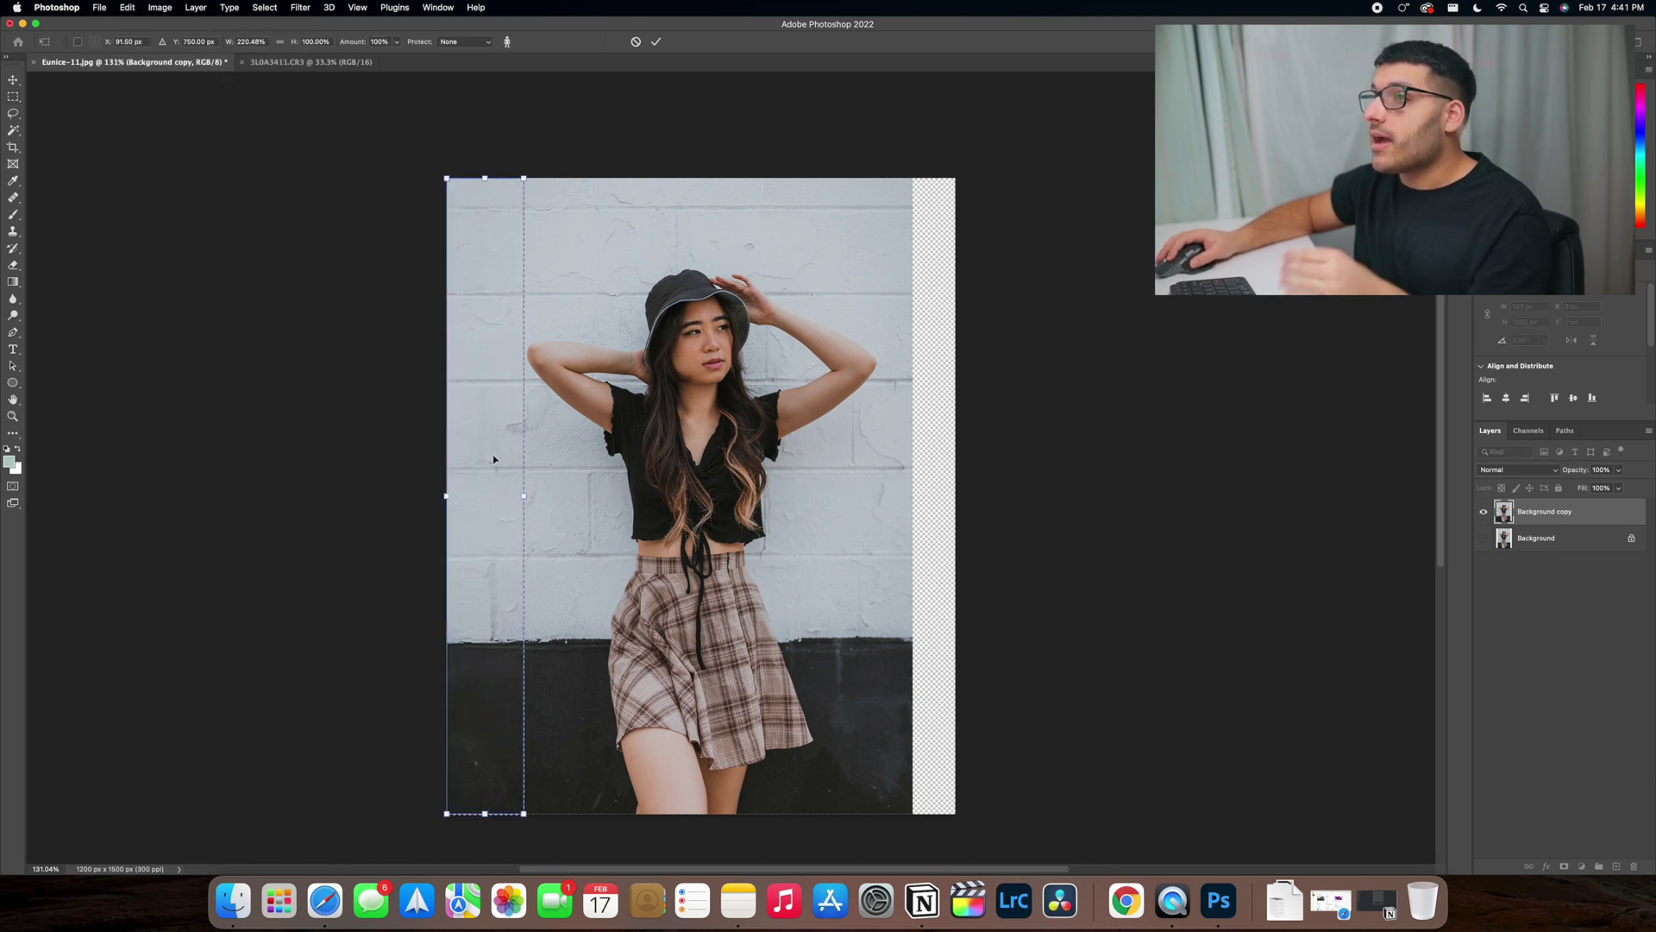
{"action": "left_click", "coordinate": [656, 42]}
Step: Deselect and zoom in to check the refilled left side
{"action": "right_click", "coordinate": [516, 363]}
{"action": "left_click", "coordinate": [536, 365]}
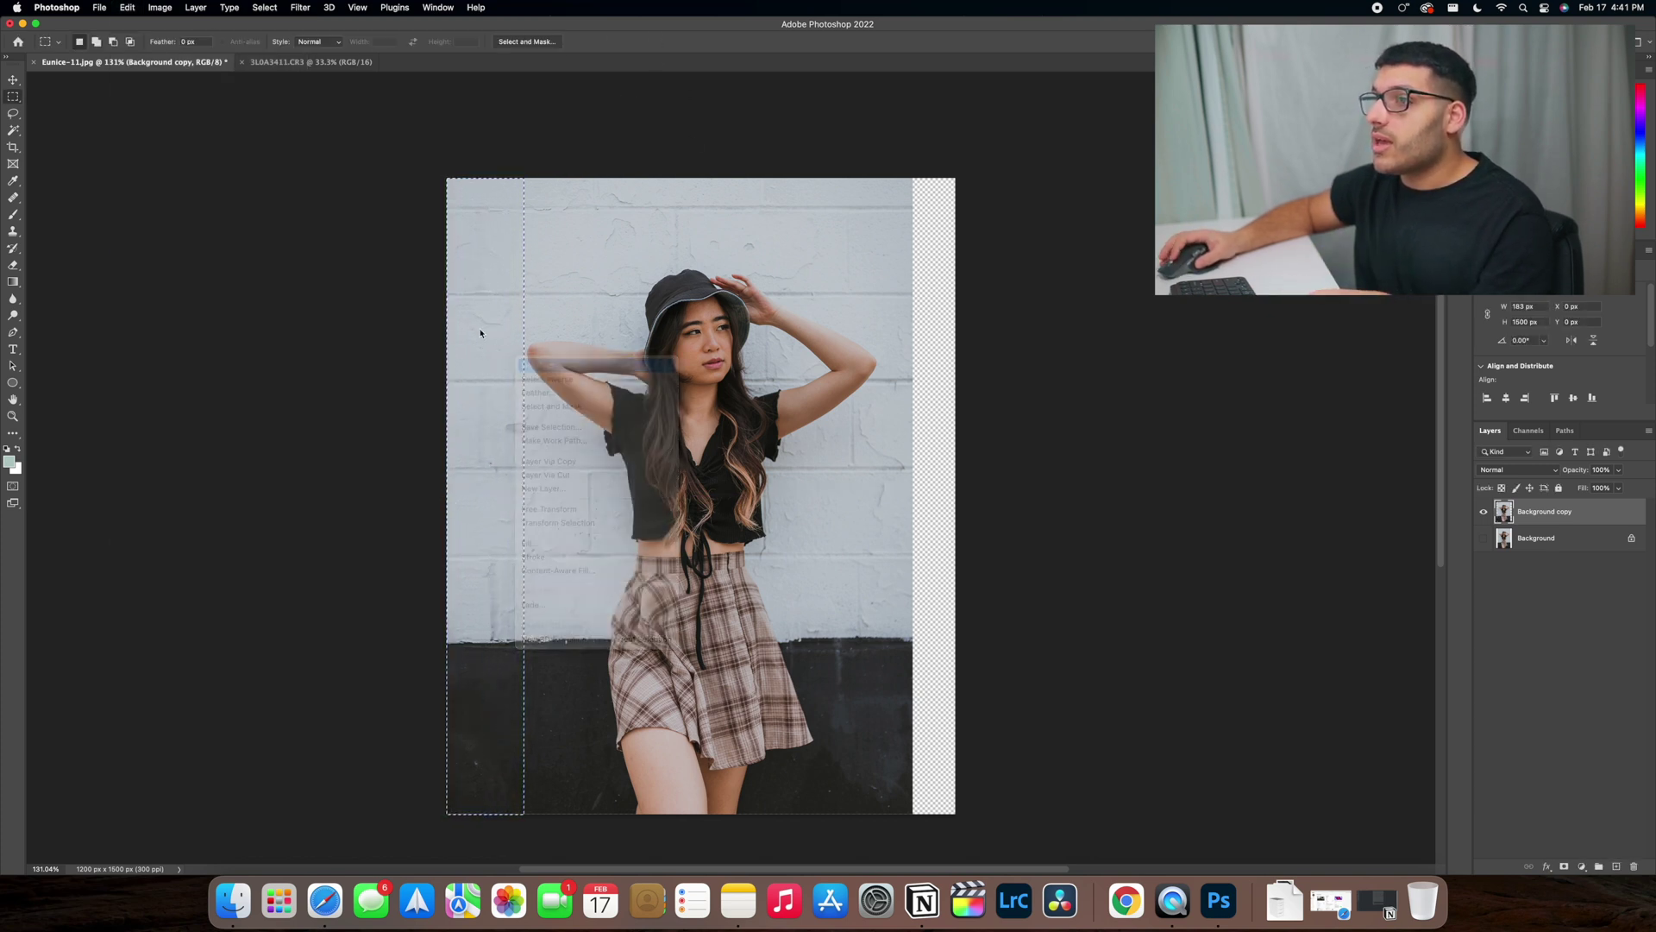
{"action": "scroll", "coordinate": [479, 333], "scroll_direction": "up", "scroll_amount": 5}
{"action": "scroll", "coordinate": [476, 335], "scroll_direction": "down", "scroll_amount": 3}
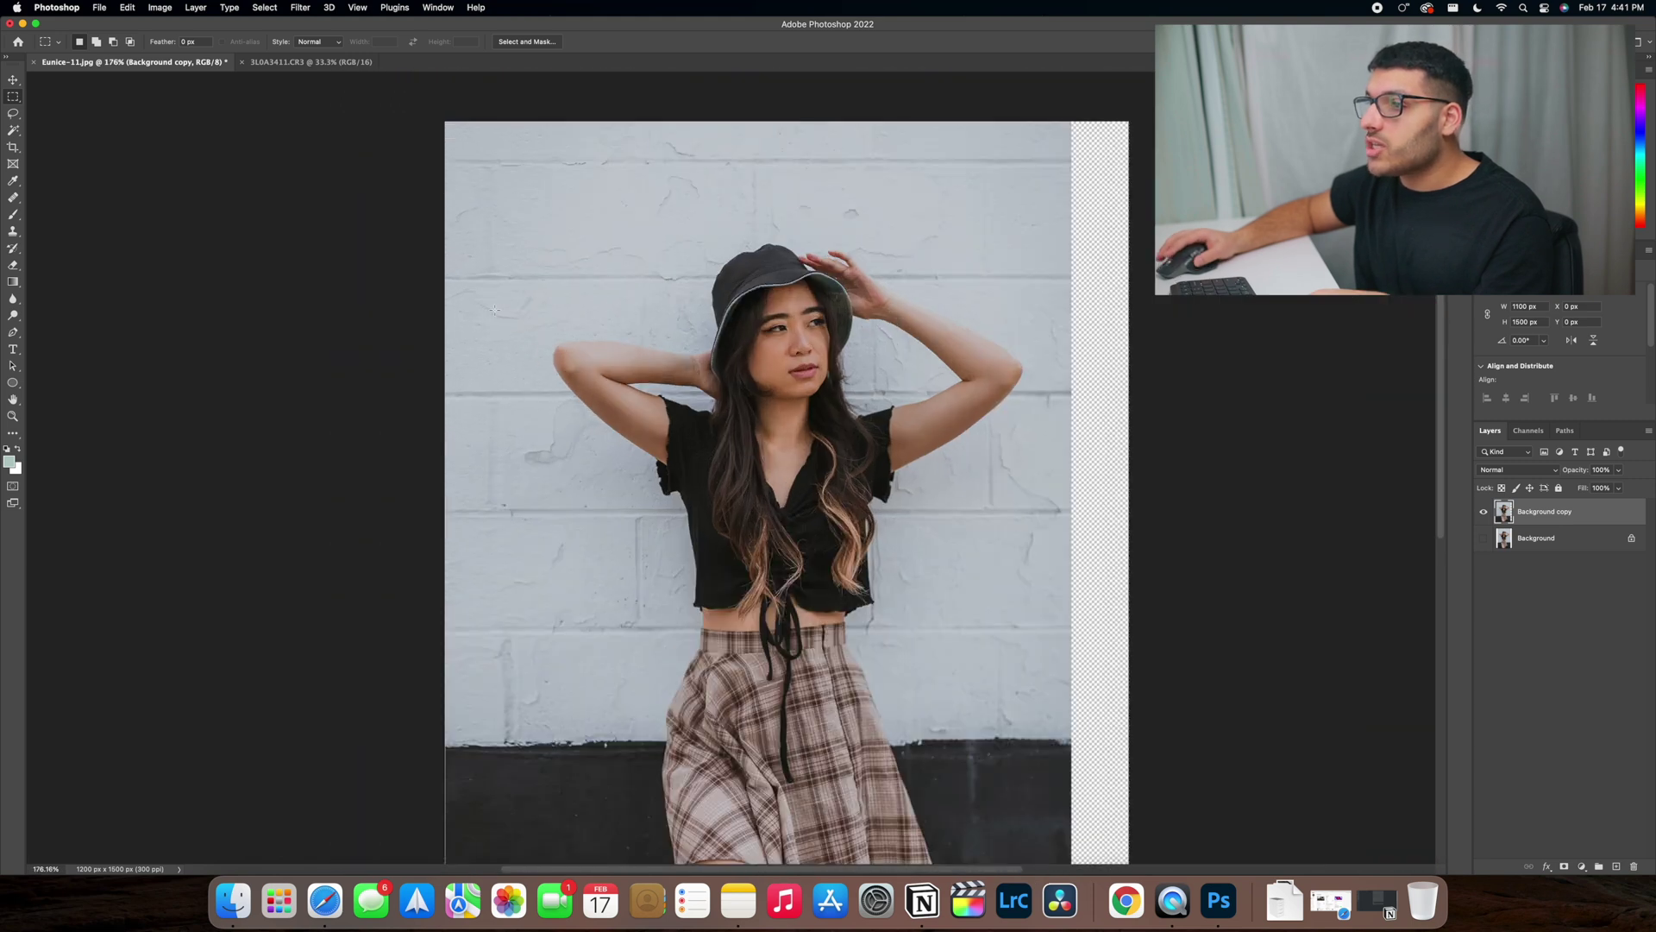
{"action": "scroll", "coordinate": [496, 311], "scroll_direction": "down", "scroll_amount": 2}
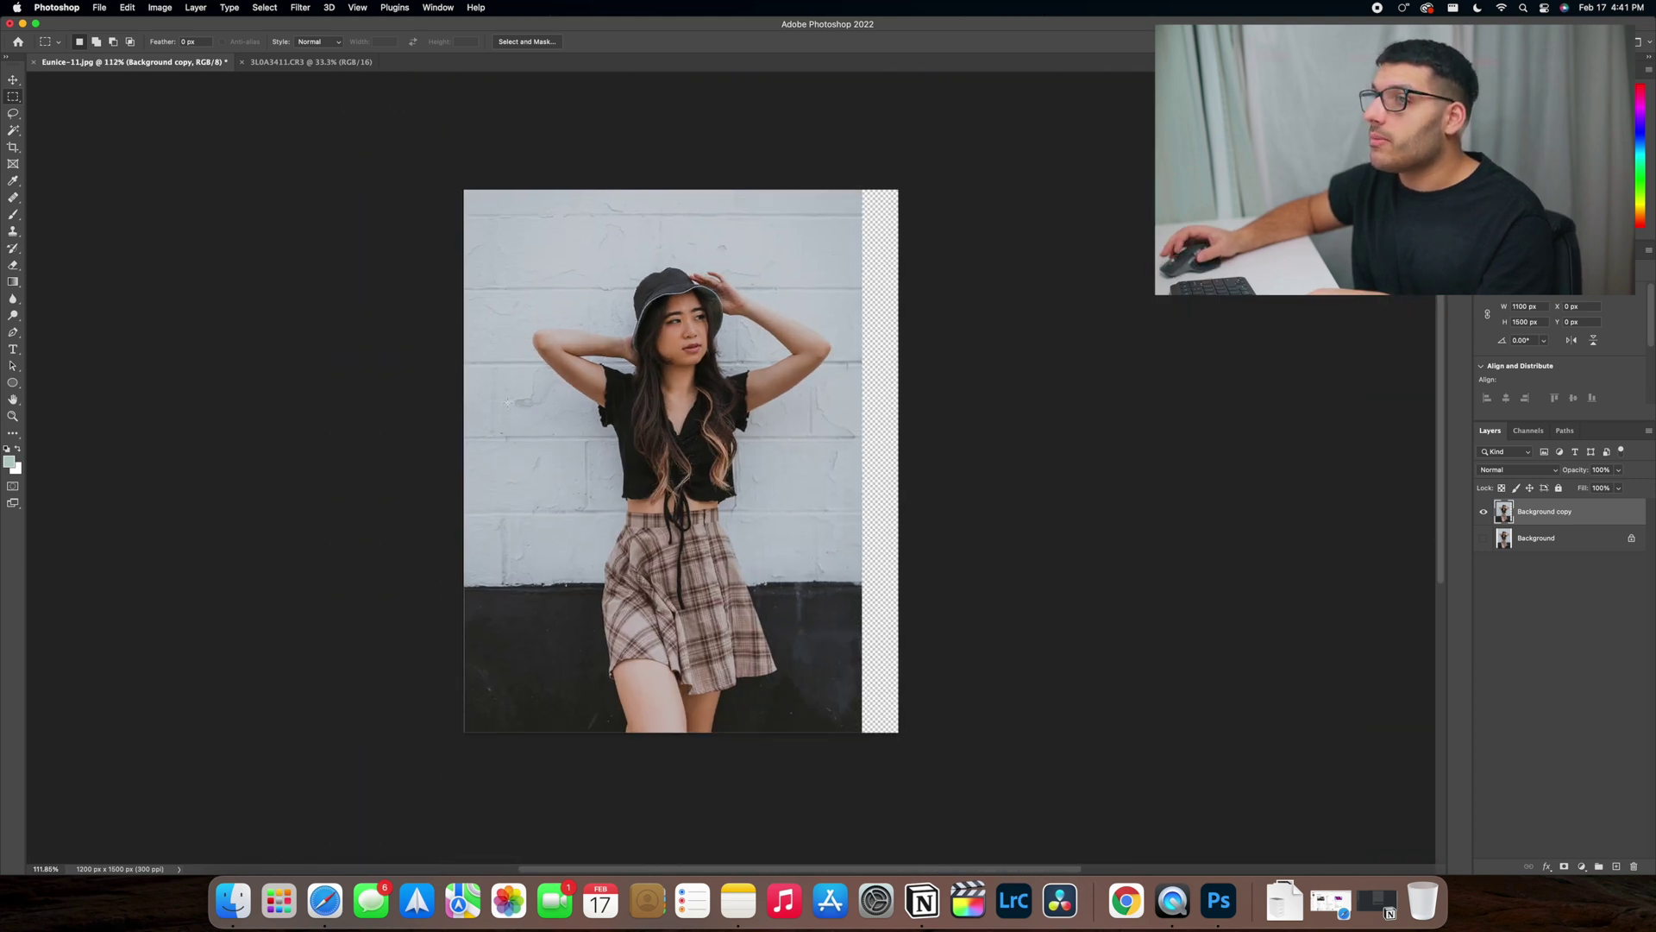
{"action": "scroll", "coordinate": [862, 131], "scroll_direction": "up", "scroll_amount": 1}
Step: Content-Aware Scale a right-edge strip of the photo to the canvas edge, then deselect
{"action": "left_click_drag", "start_coordinate": [862, 132], "coordinate": [795, 758]}
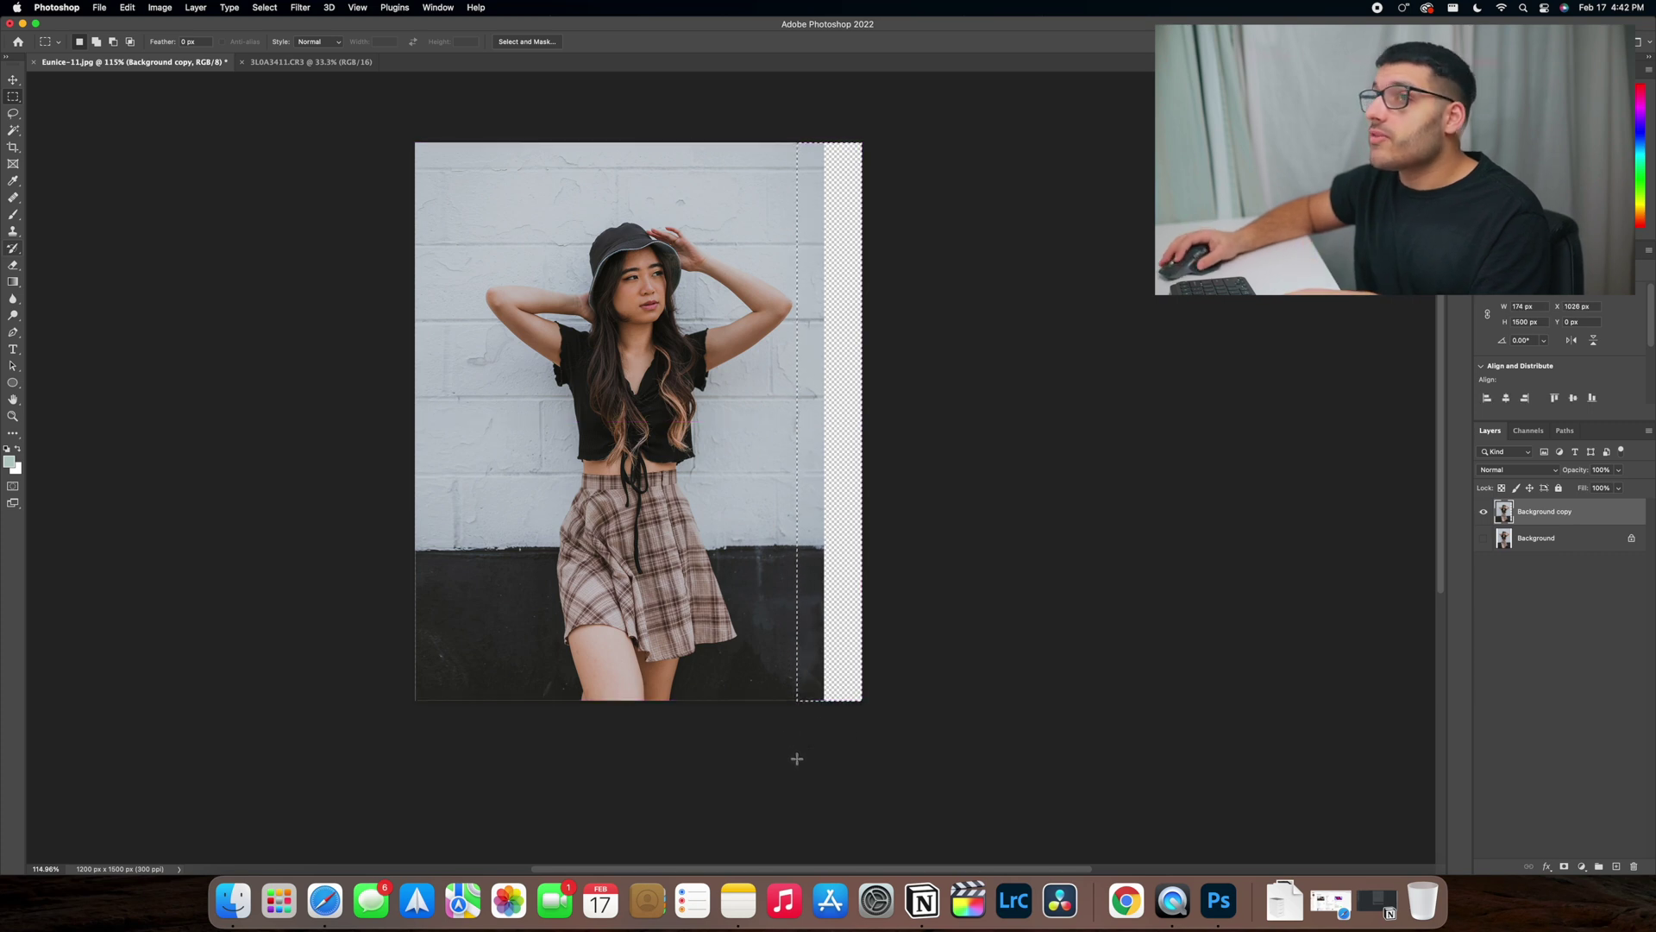
{"action": "left_click", "coordinate": [126, 7]}
{"action": "left_click", "coordinate": [207, 247]}
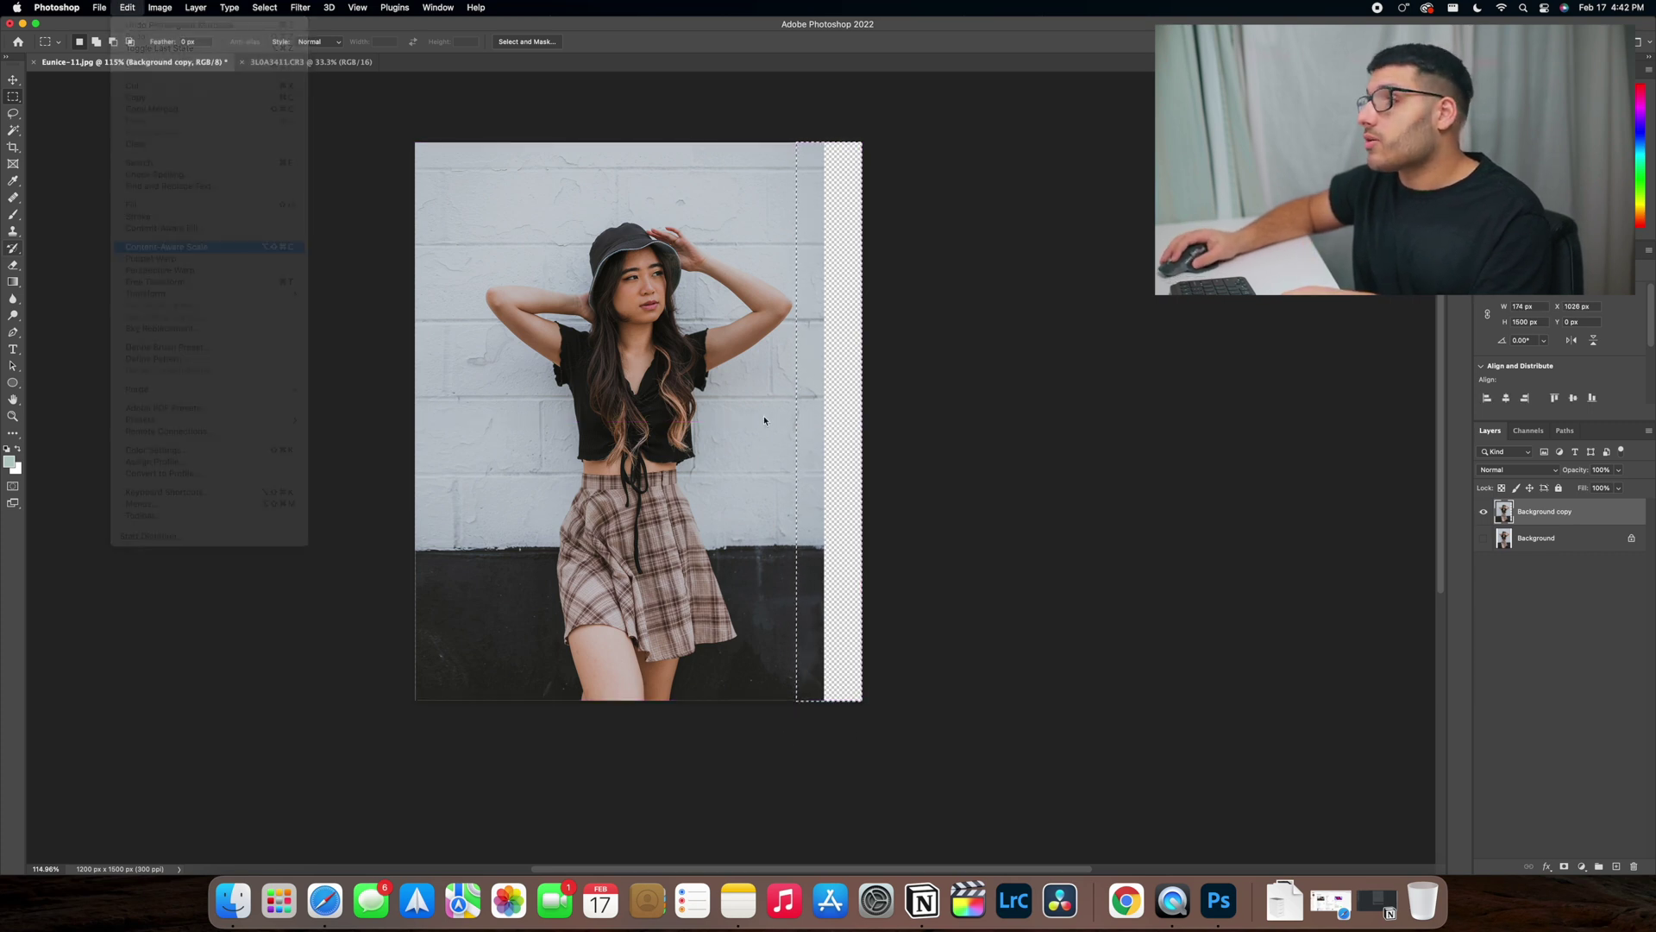
{"action": "left_click_drag", "start_coordinate": [860, 420], "coordinate": [860, 420]}
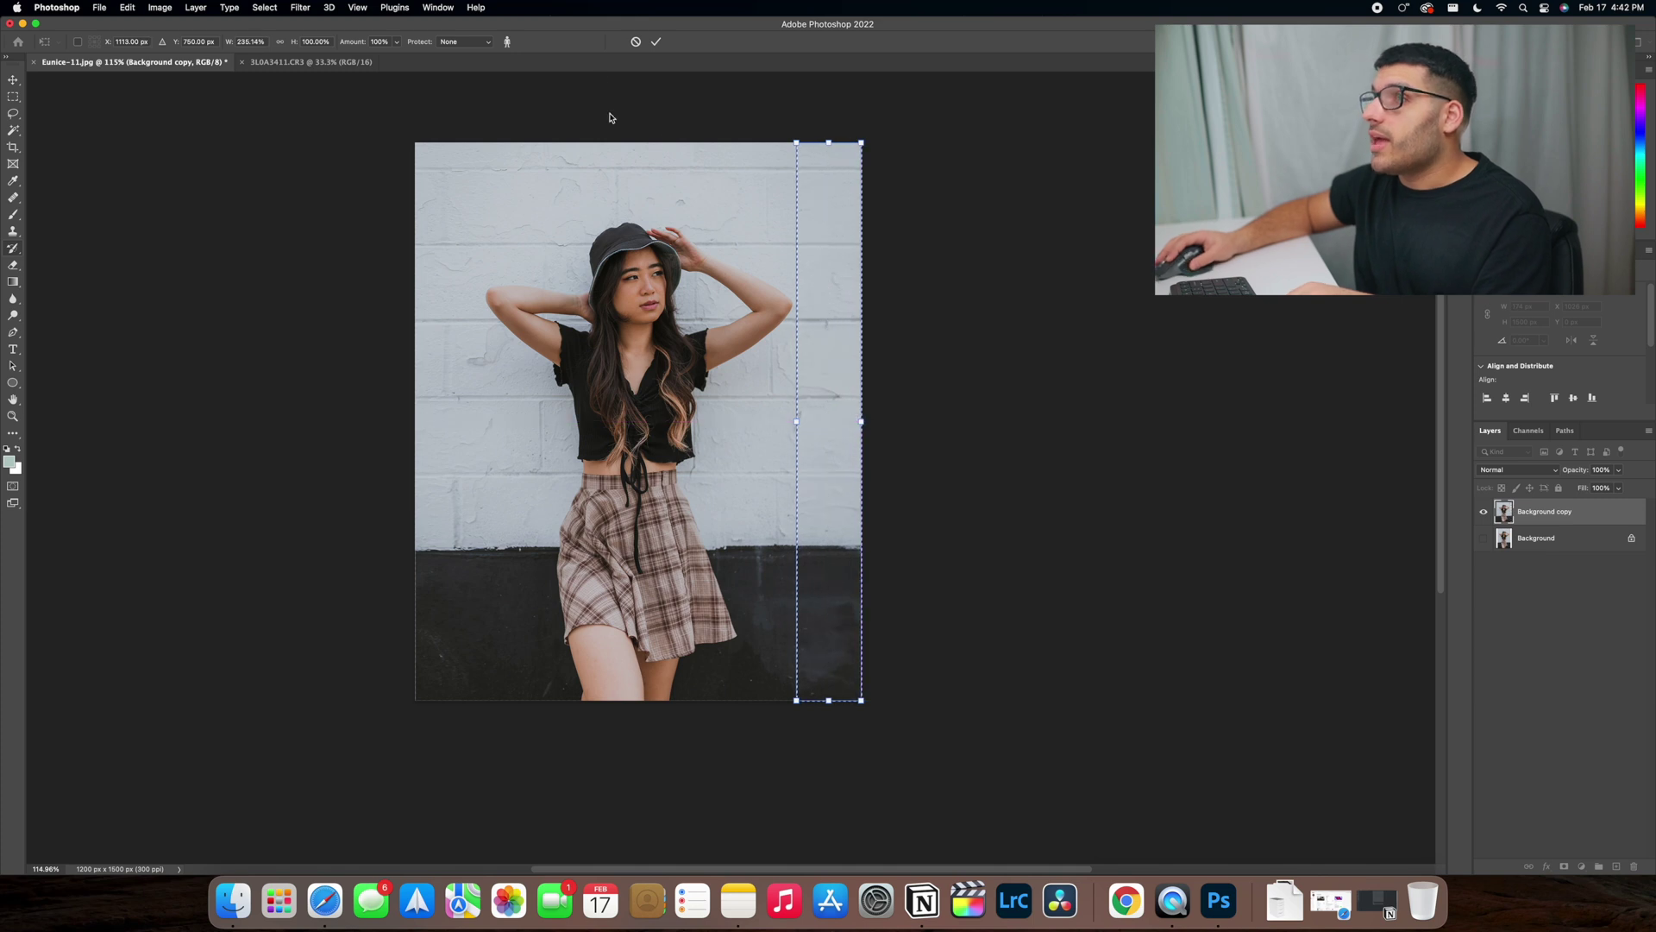
{"action": "left_click", "coordinate": [655, 41]}
{"action": "right_click", "coordinate": [817, 416]}
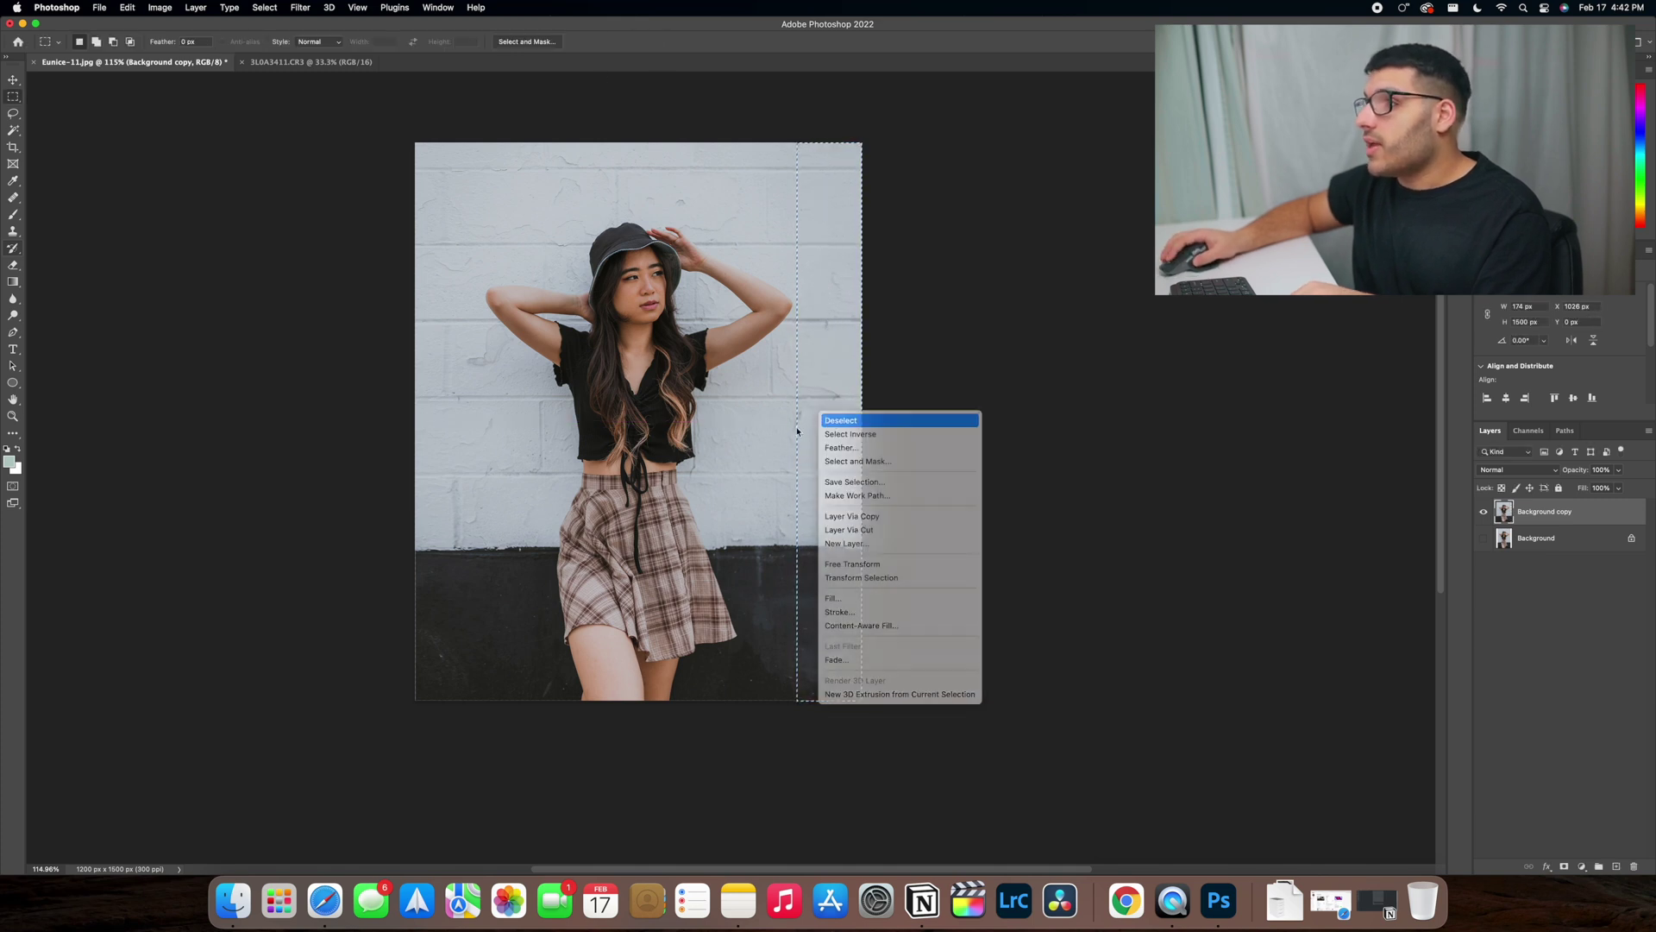
{"action": "left_click", "coordinate": [832, 419]}
{"action": "scroll", "coordinate": [721, 525], "scroll_direction": "down", "scroll_amount": 2}
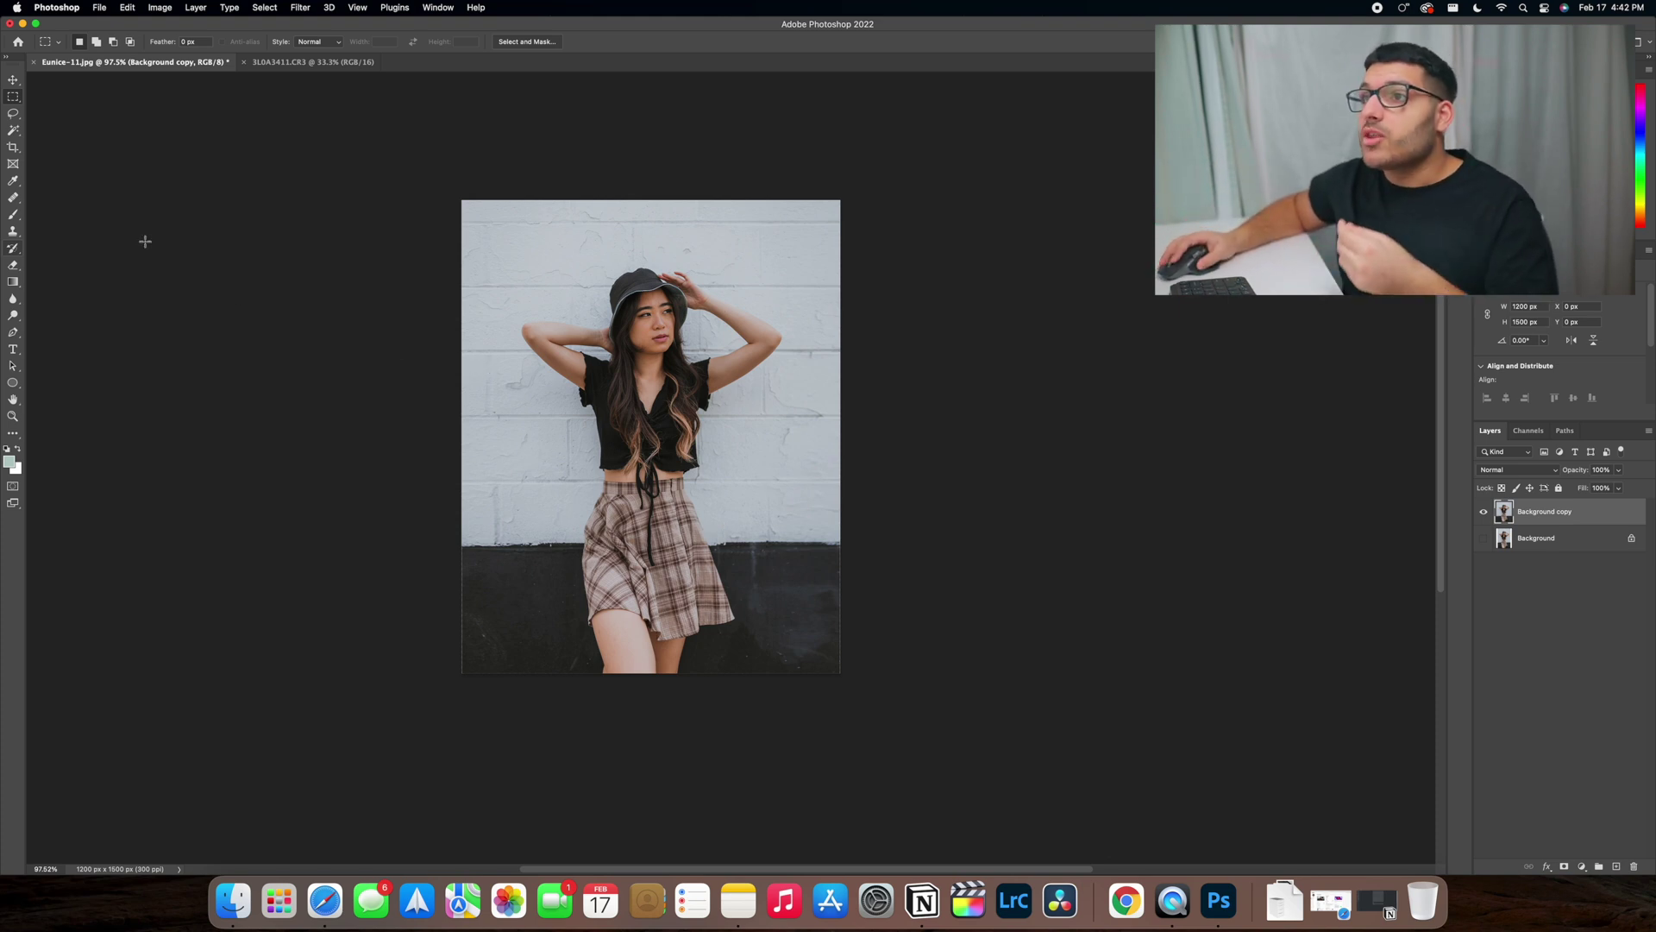
Step: Set the Crop tool to the 4 x 5 in 300 ppi preset
{"action": "left_click", "coordinate": [13, 149]}
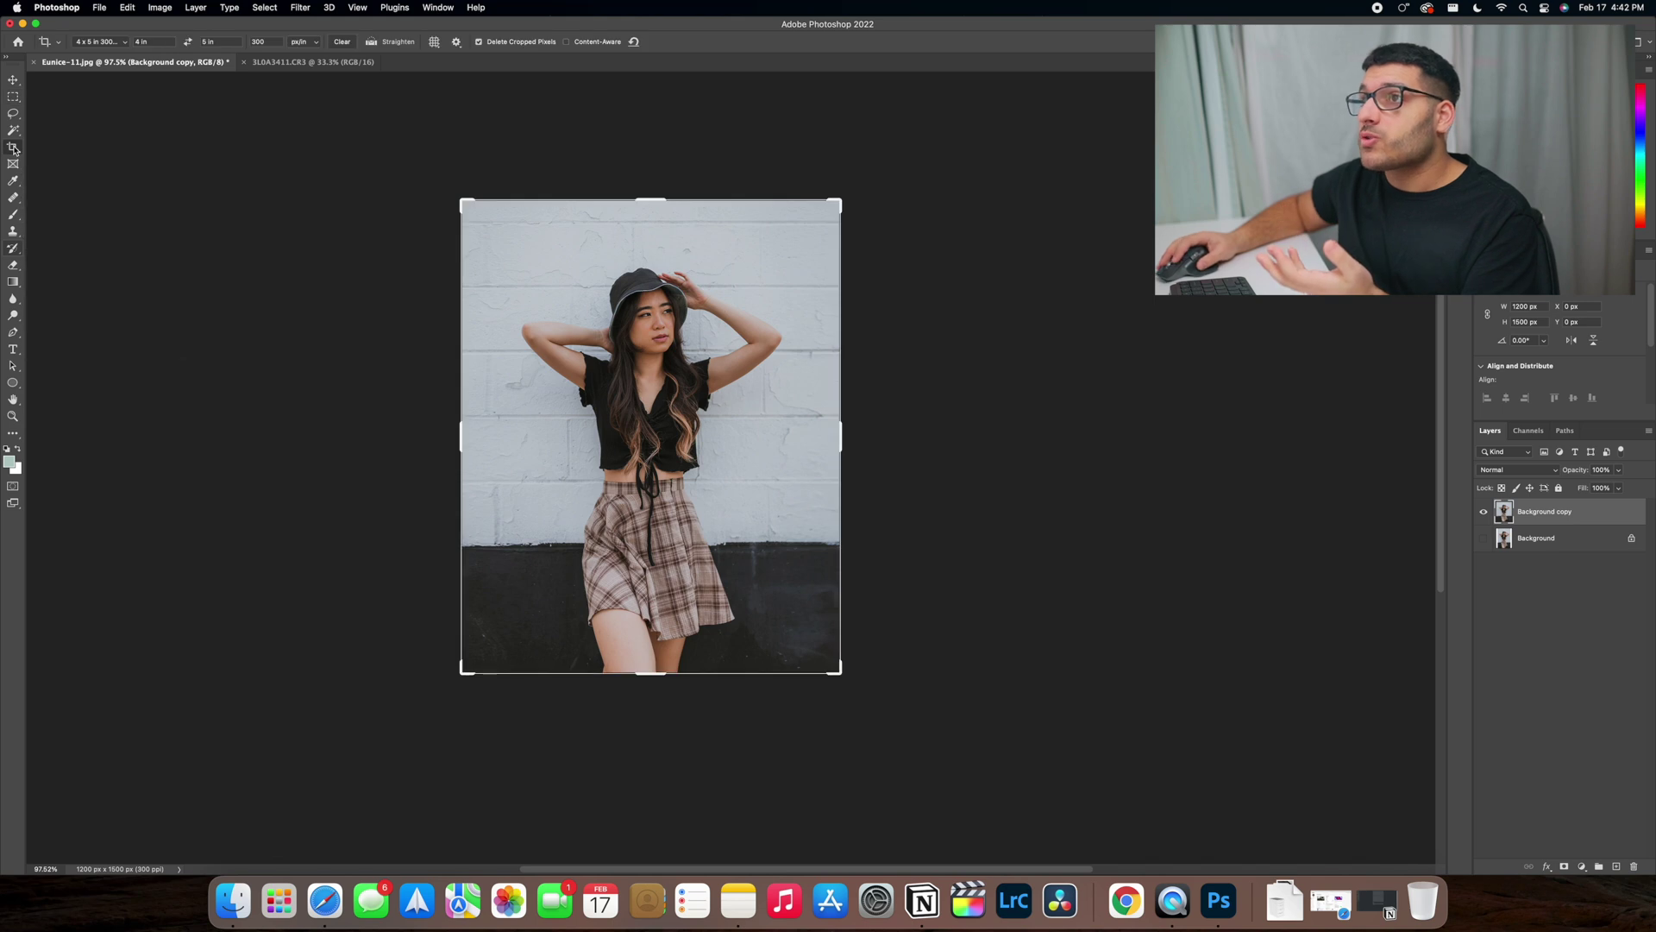
{"action": "left_click", "coordinate": [105, 42]}
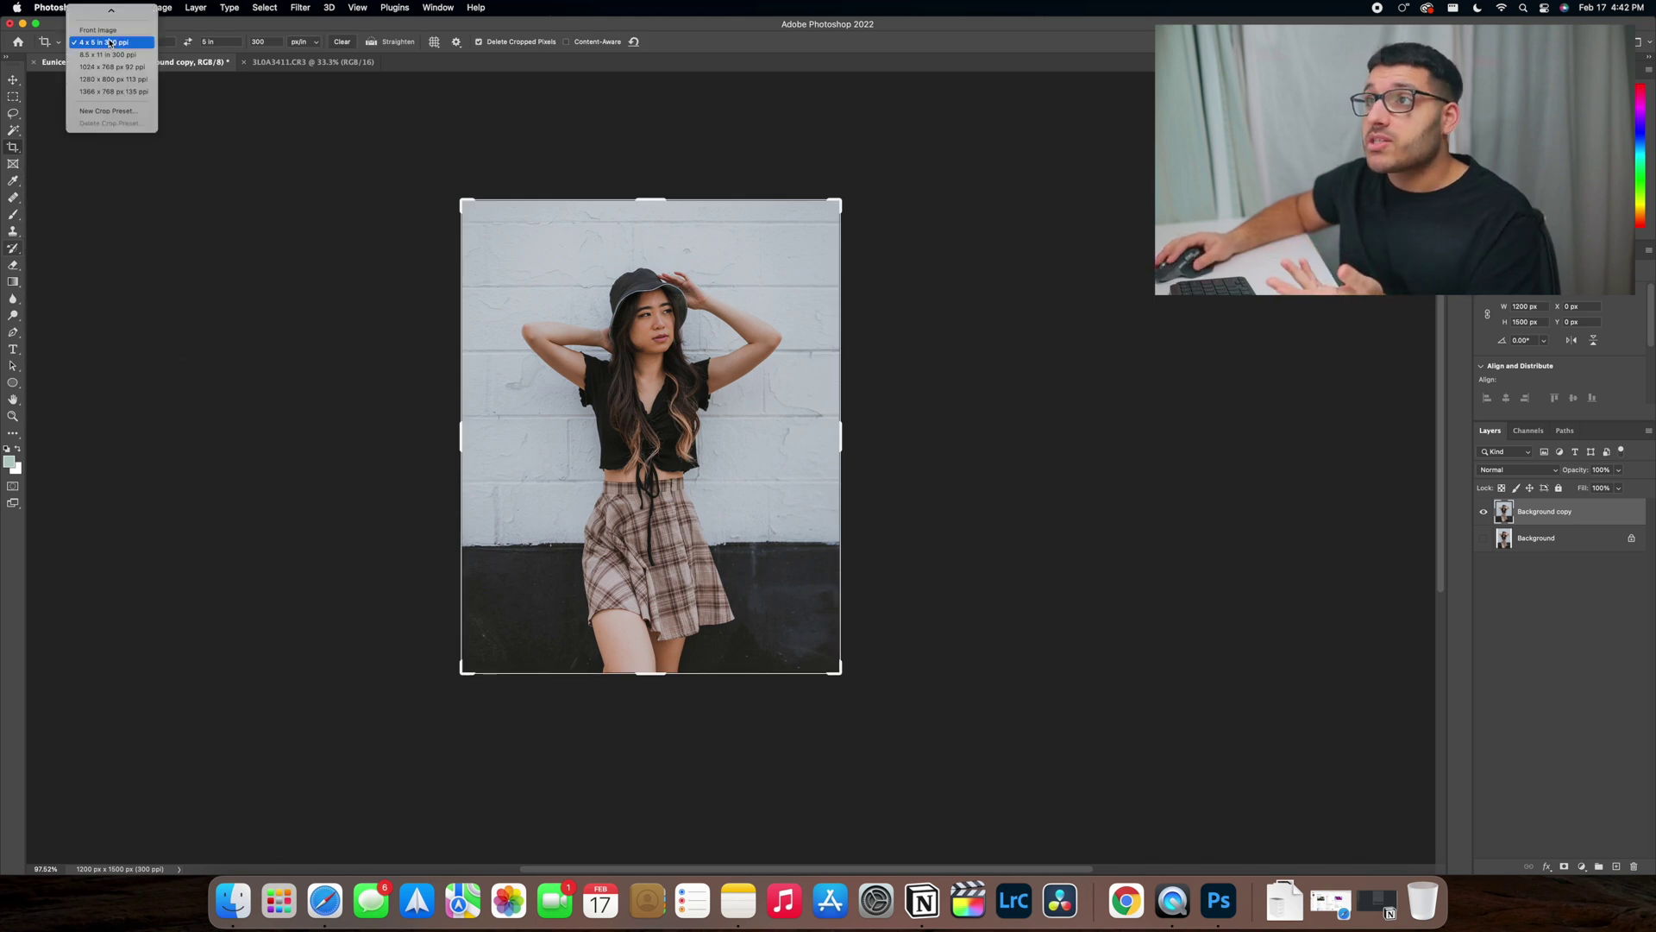
{"action": "left_click", "coordinate": [110, 42]}
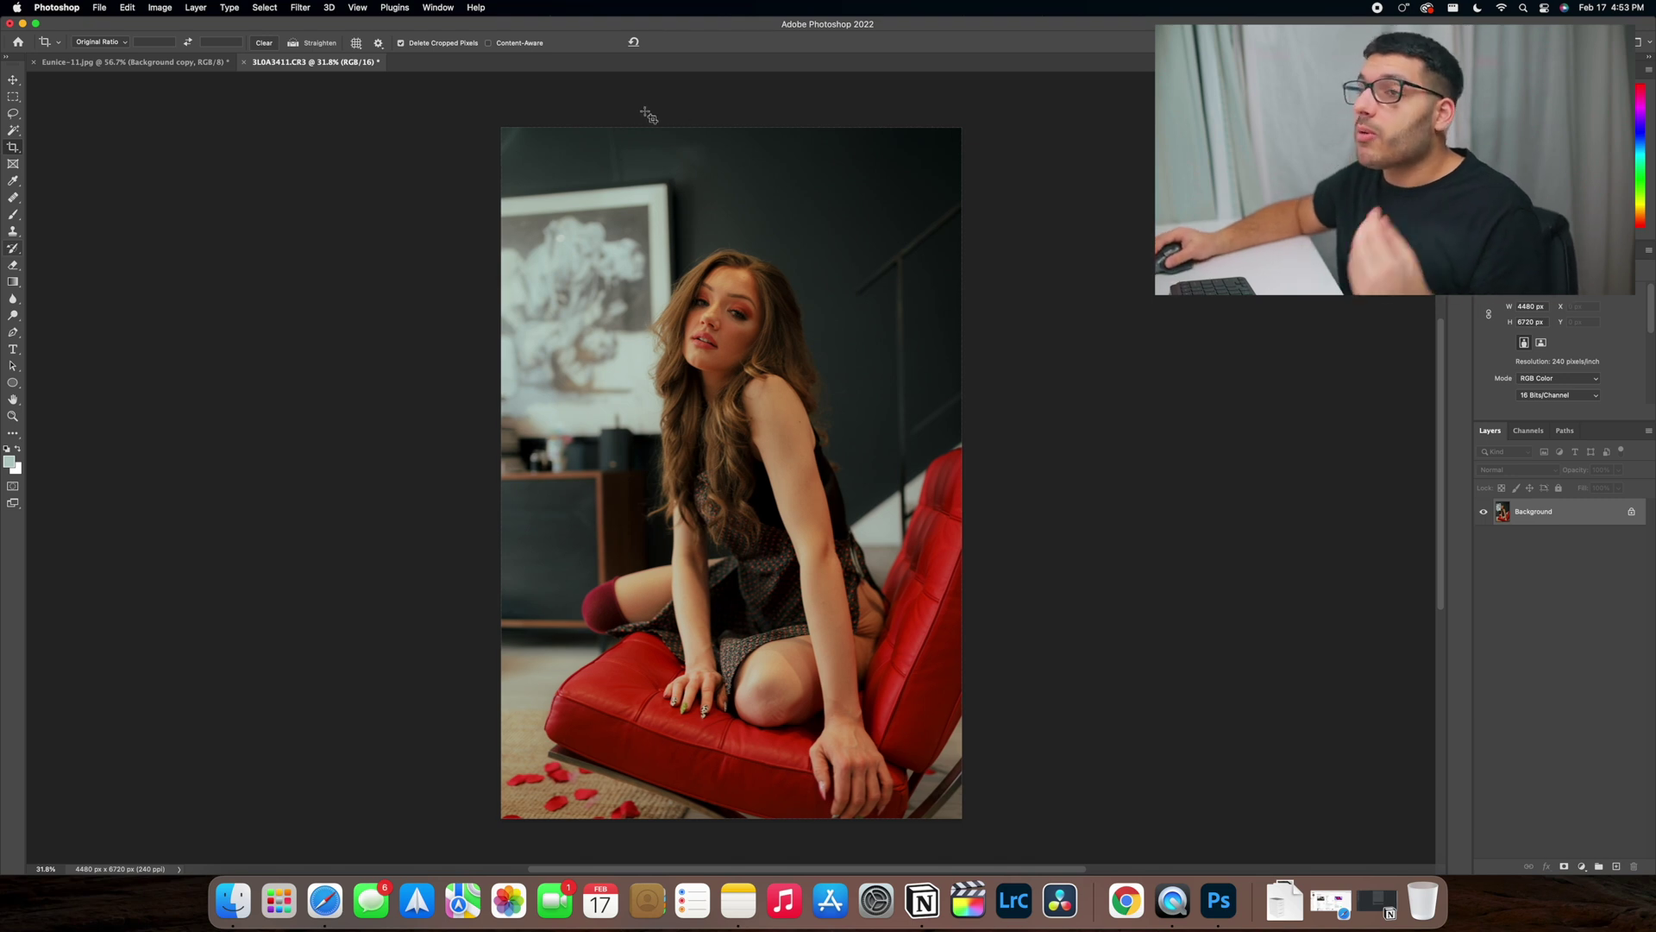
Step: Crop 3L0A3411.CR3 to 4 : 5 (8 : 10), shifting the photo up in the frame
{"action": "left_click", "coordinate": [110, 42]}
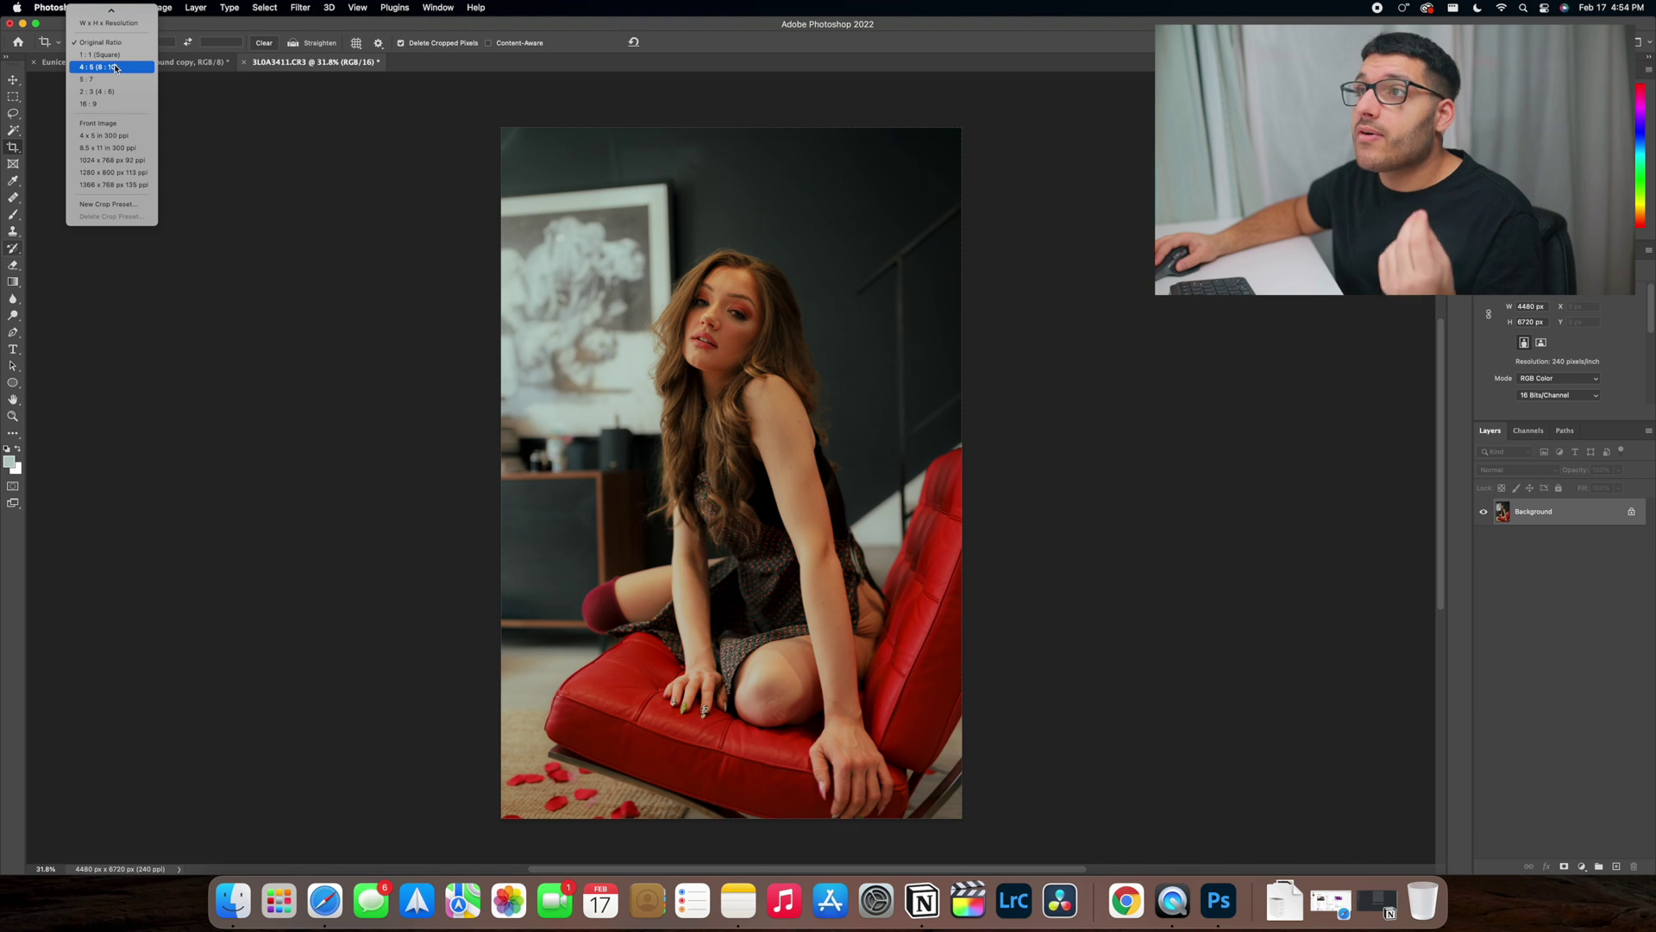
{"action": "left_click", "coordinate": [115, 68]}
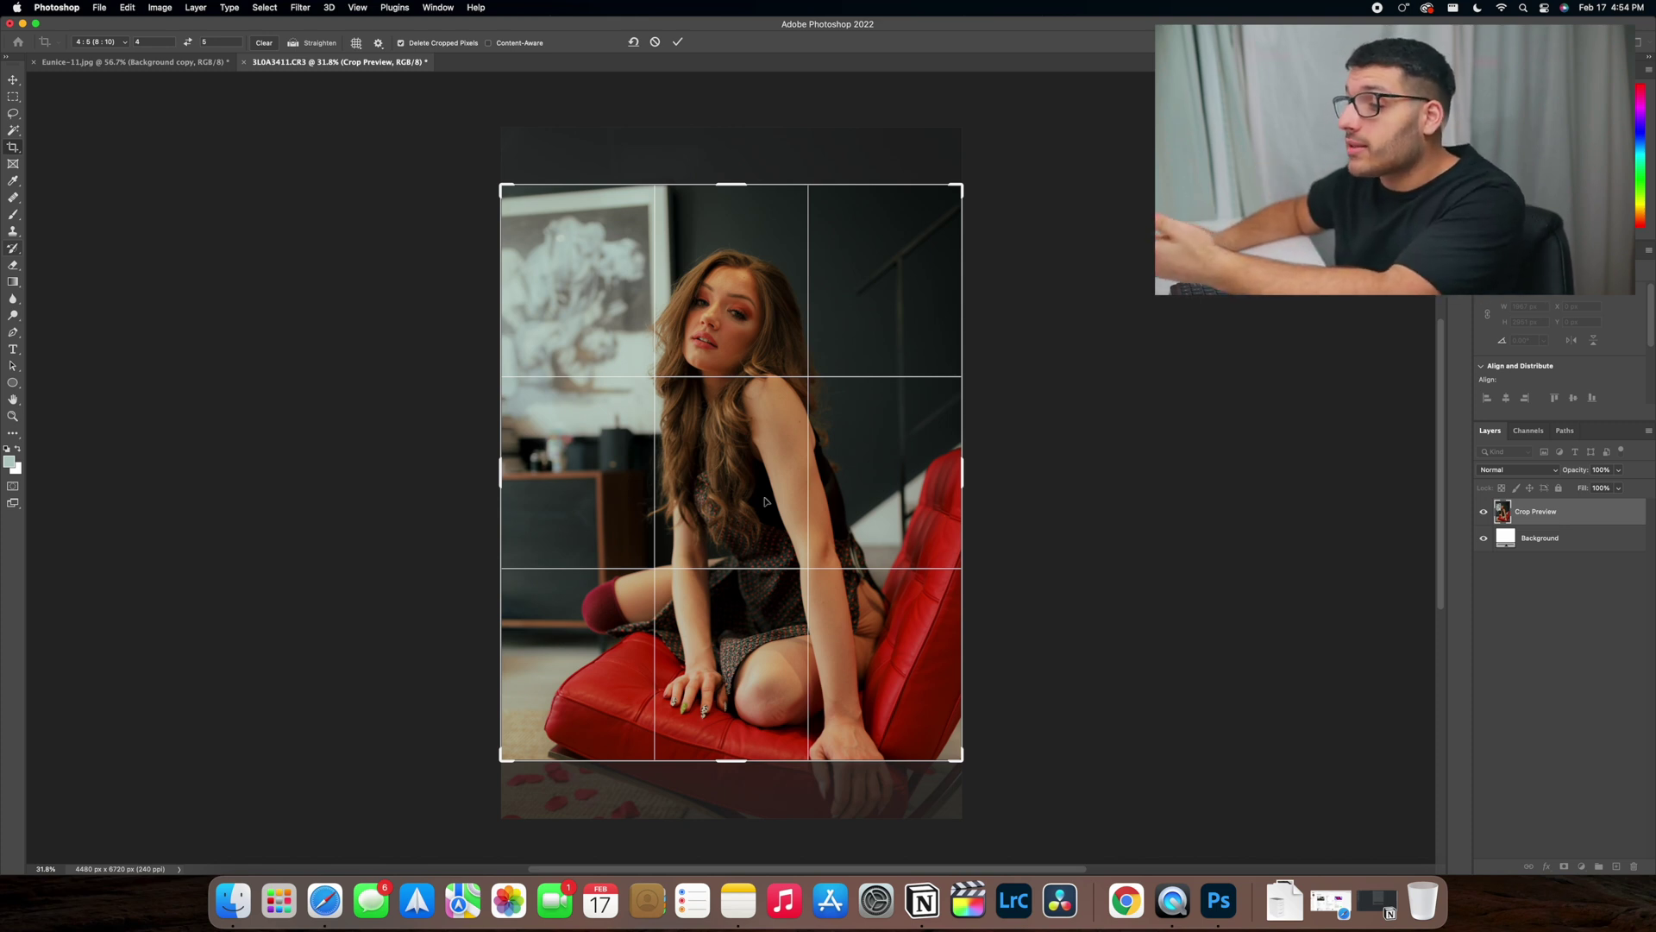
{"action": "left_click_drag", "start_coordinate": [735, 521], "coordinate": [735, 466]}
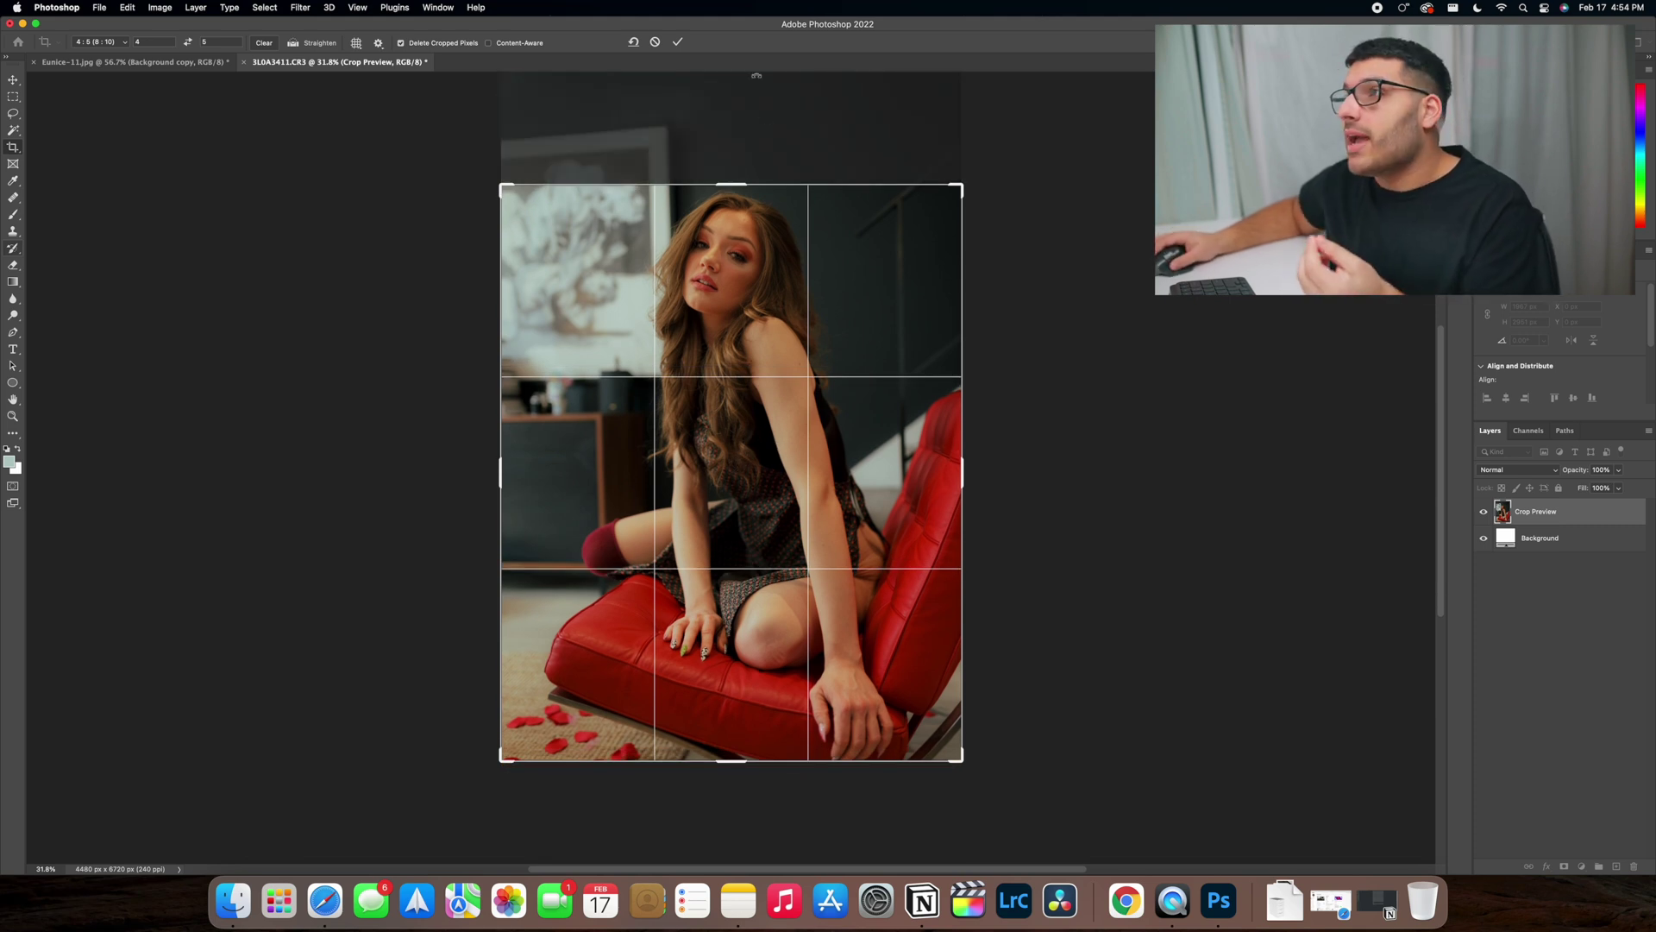
{"action": "left_click", "coordinate": [677, 42]}
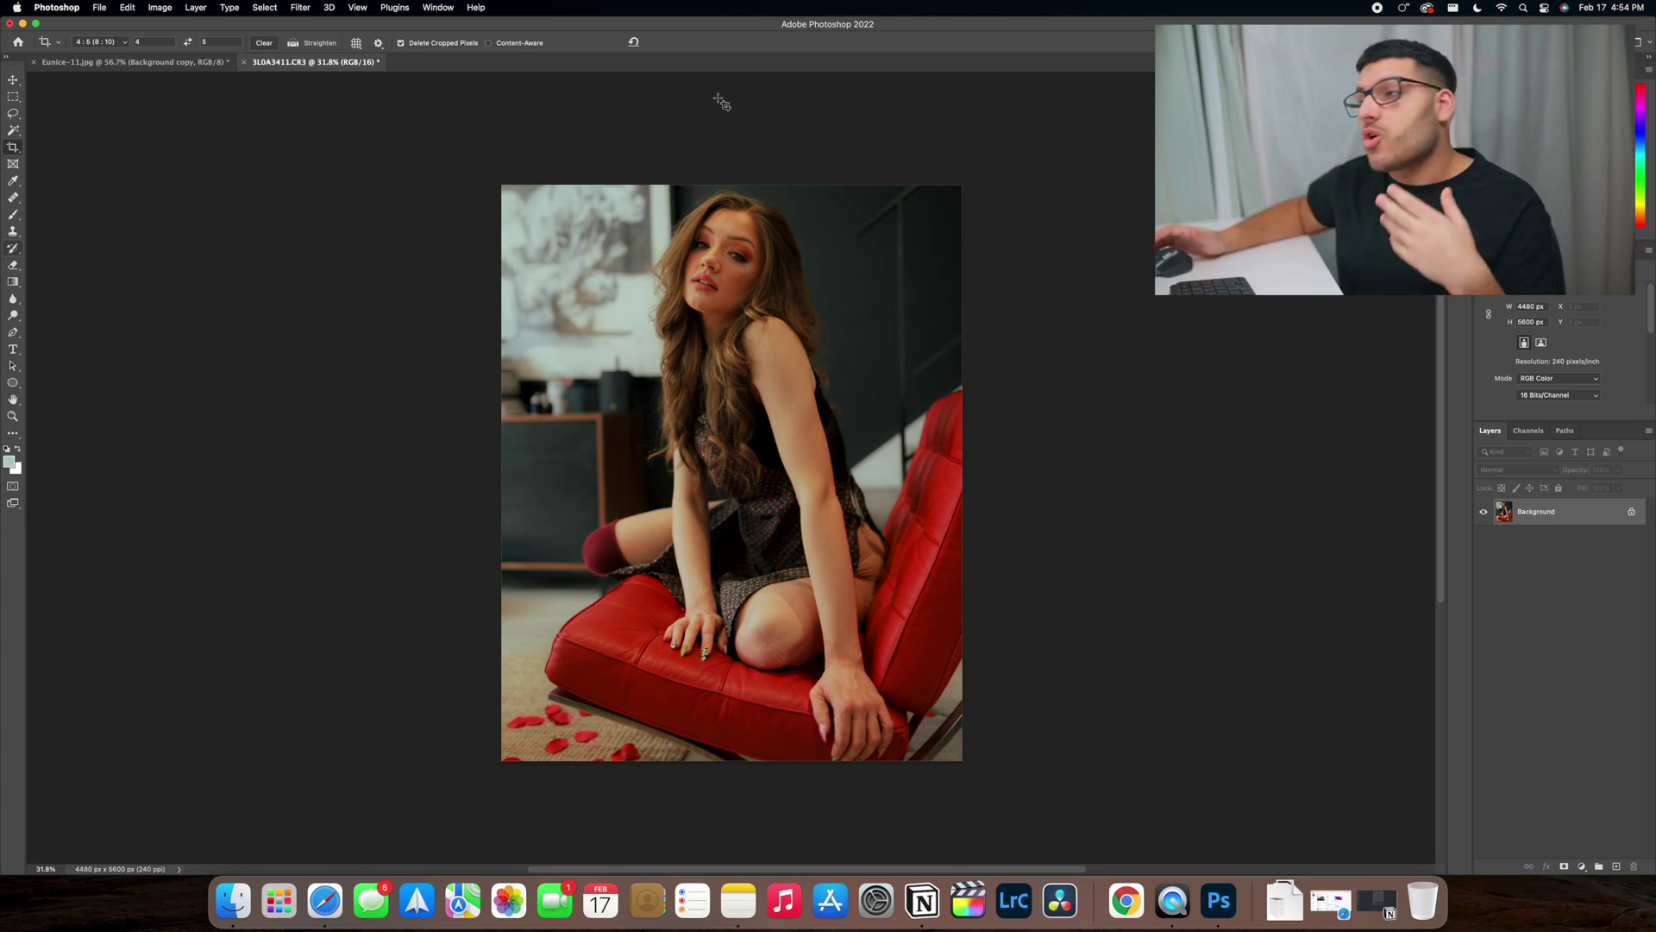
Step: Undo the 4:5 crop and select the photo's right-edge strip
{"action": "key", "text": "super+z"}
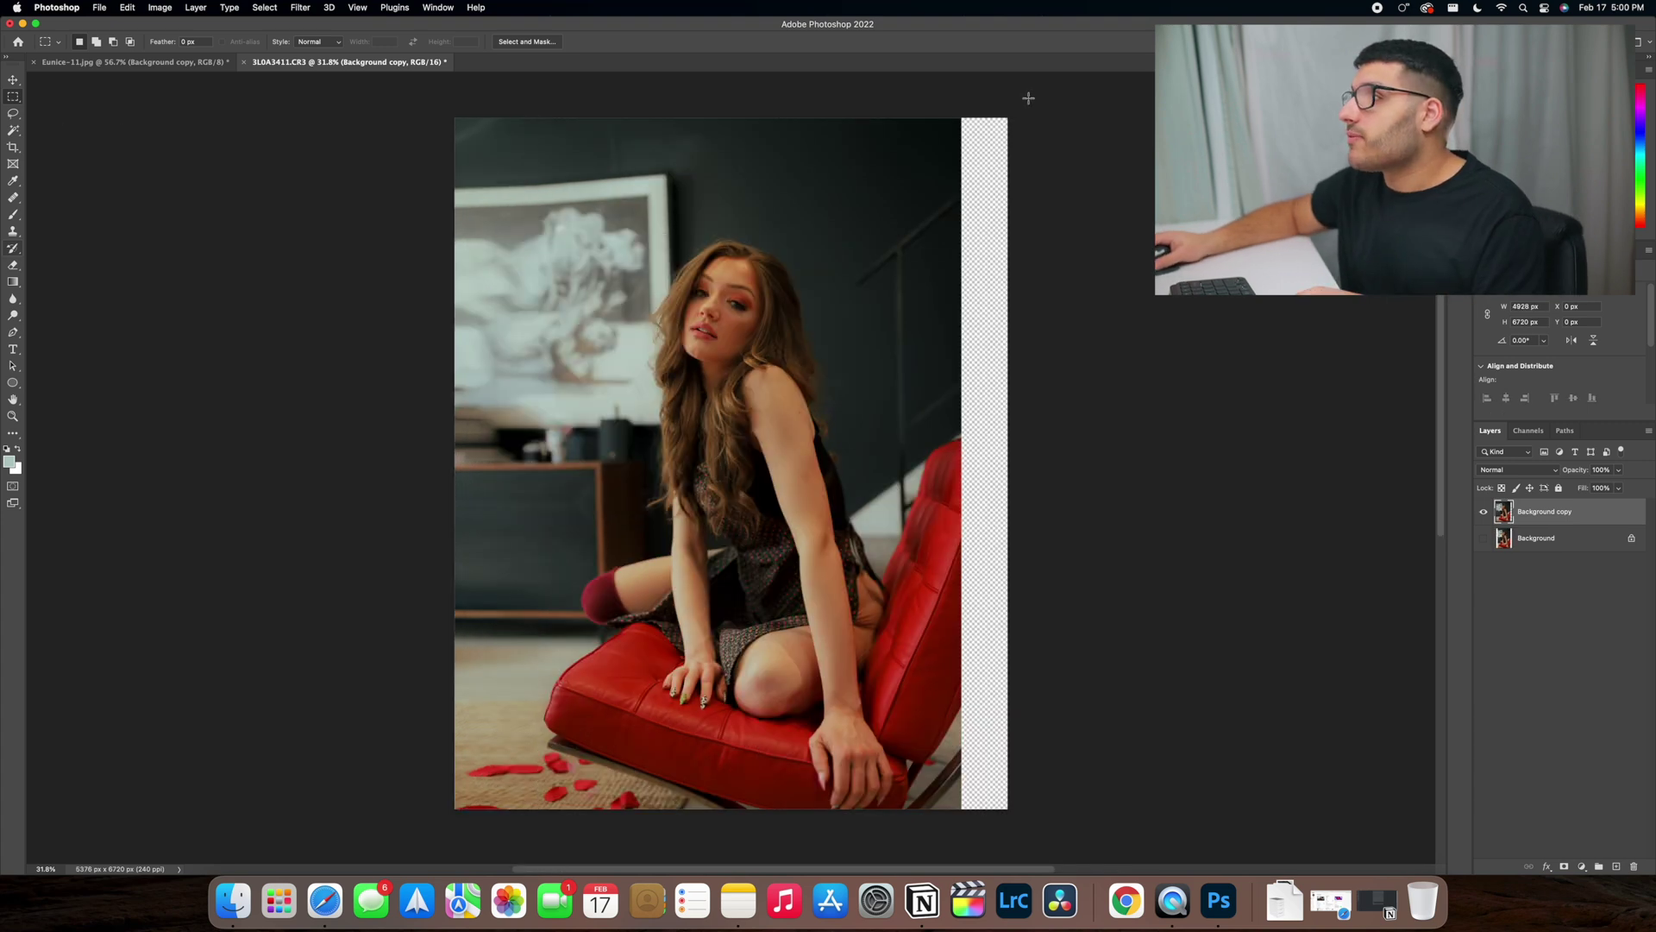
{"action": "left_click_drag", "start_coordinate": [1026, 98], "coordinate": [921, 815]}
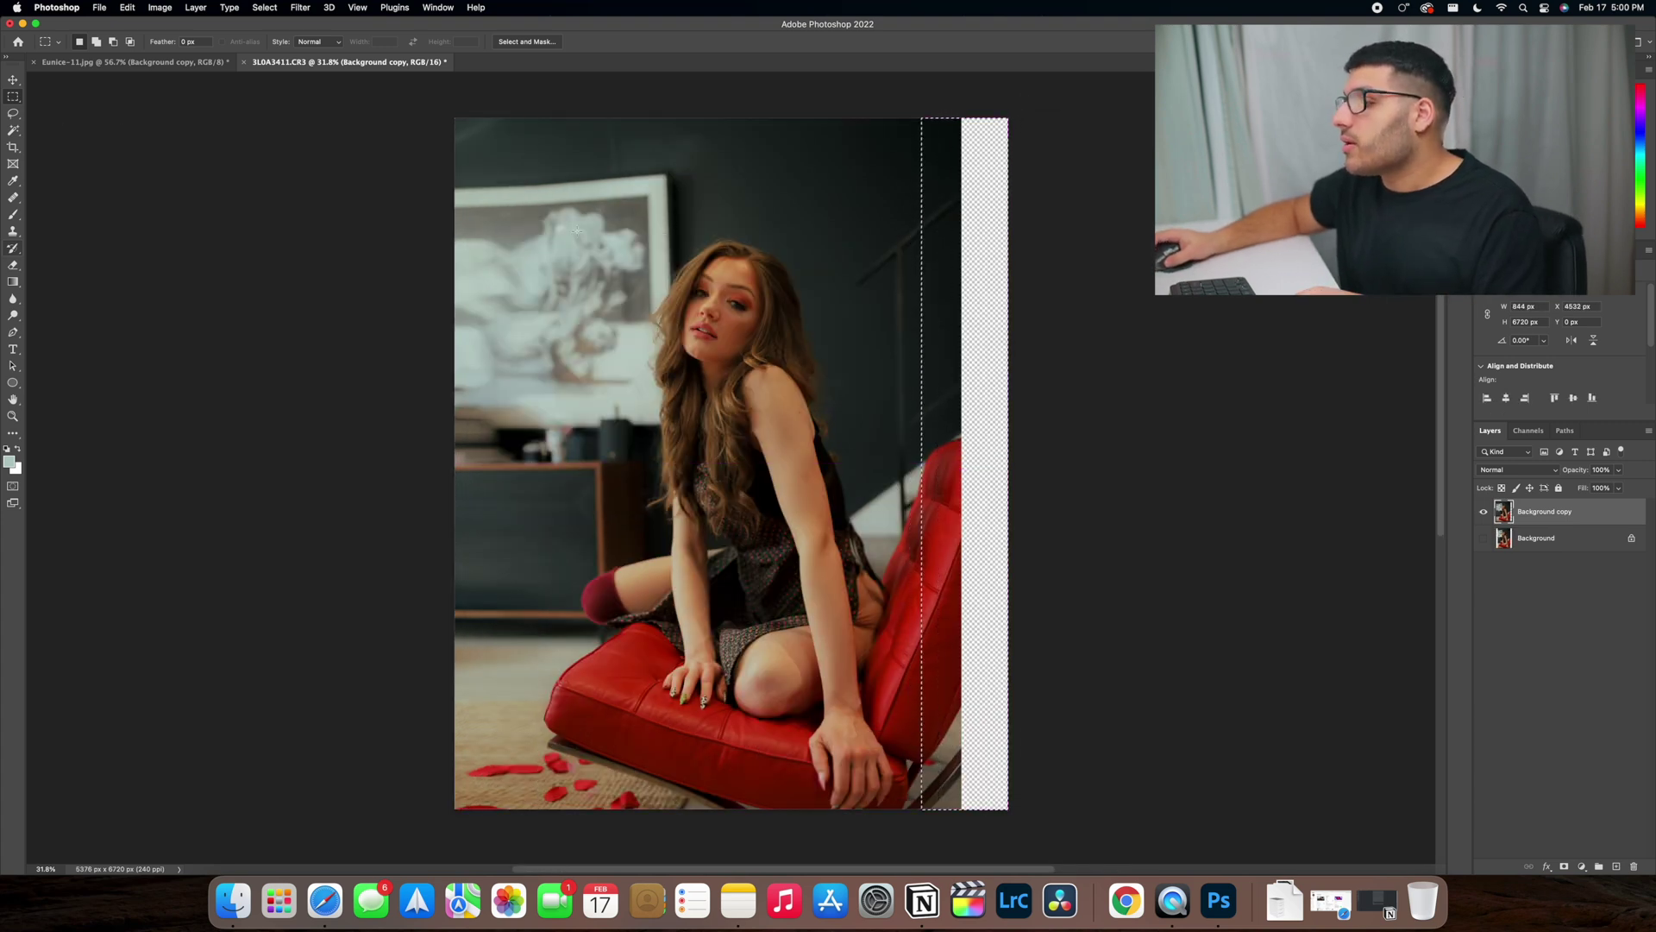
Step: Content-Aware Scale the strip out to the right canvas edge, then deselect
{"action": "left_click", "coordinate": [127, 6]}
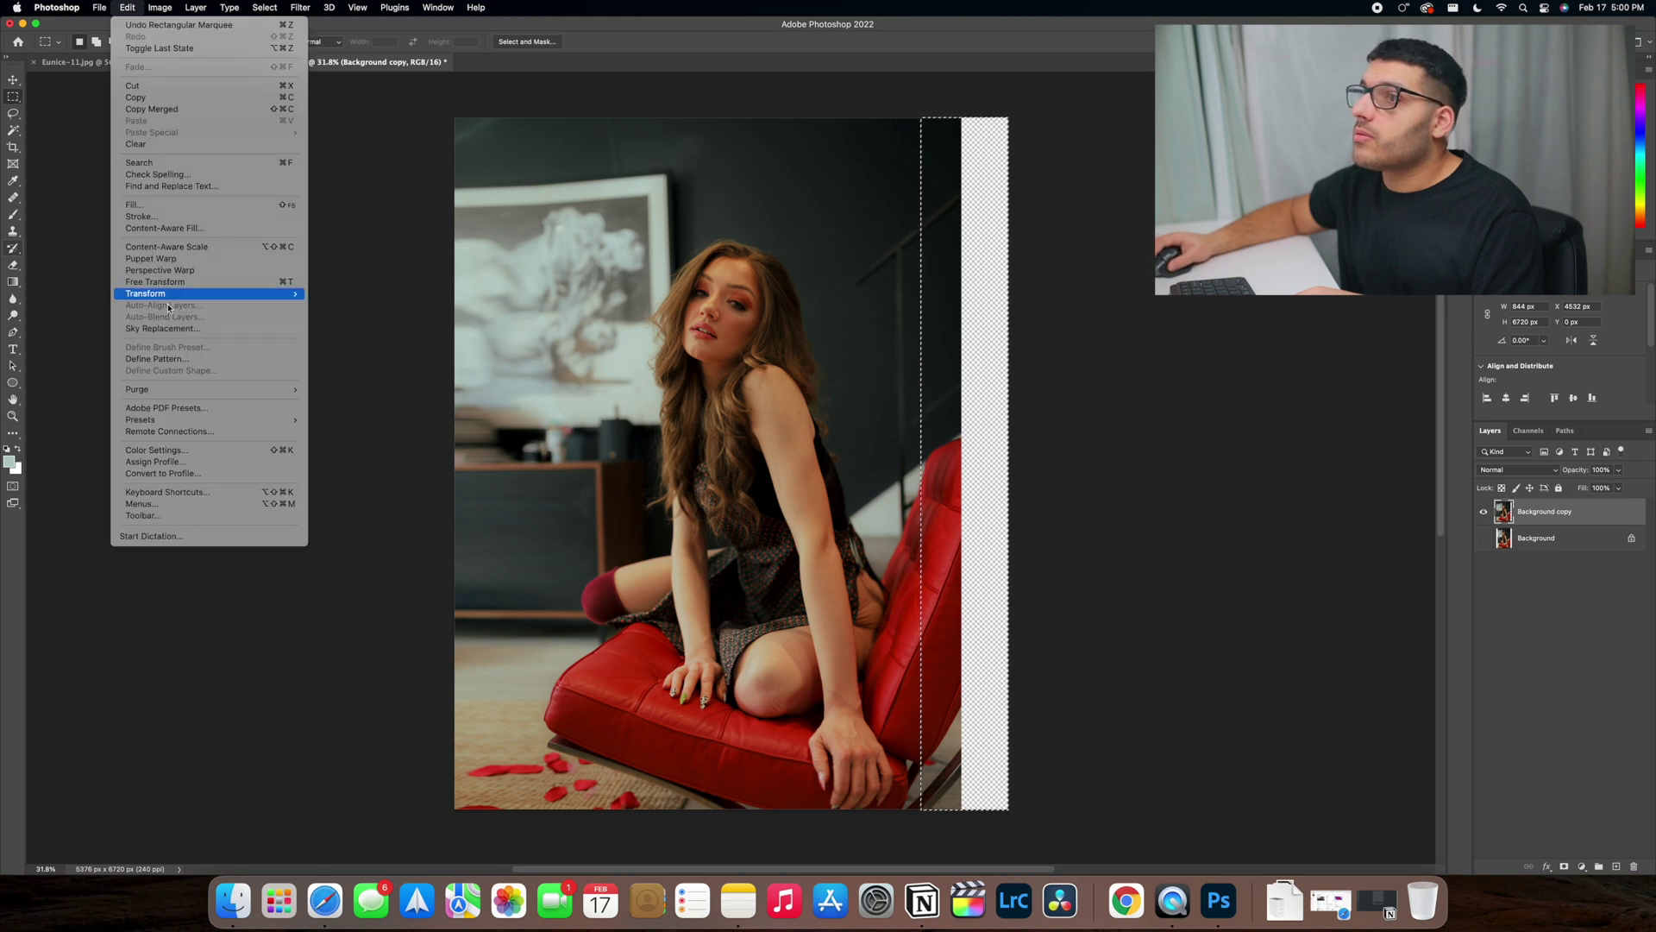
{"action": "left_click", "coordinate": [166, 247]}
{"action": "left_click_drag", "start_coordinate": [961, 463], "coordinate": [1008, 464]}
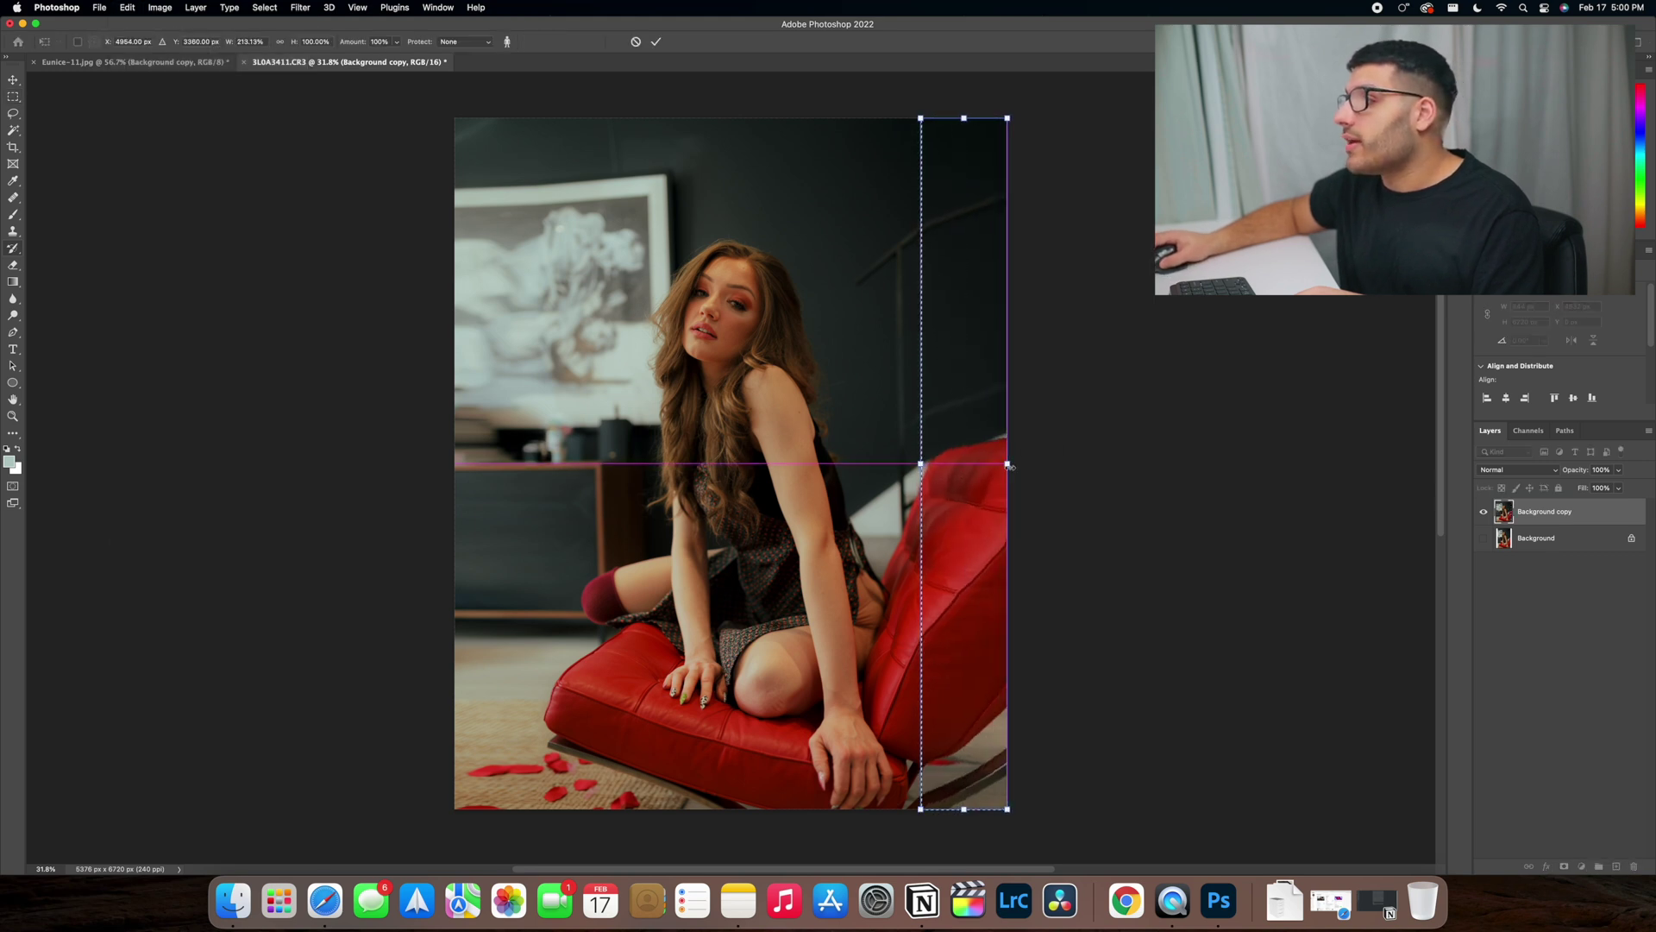
{"action": "left_click", "coordinate": [656, 43]}
{"action": "right_click", "coordinate": [959, 420]}
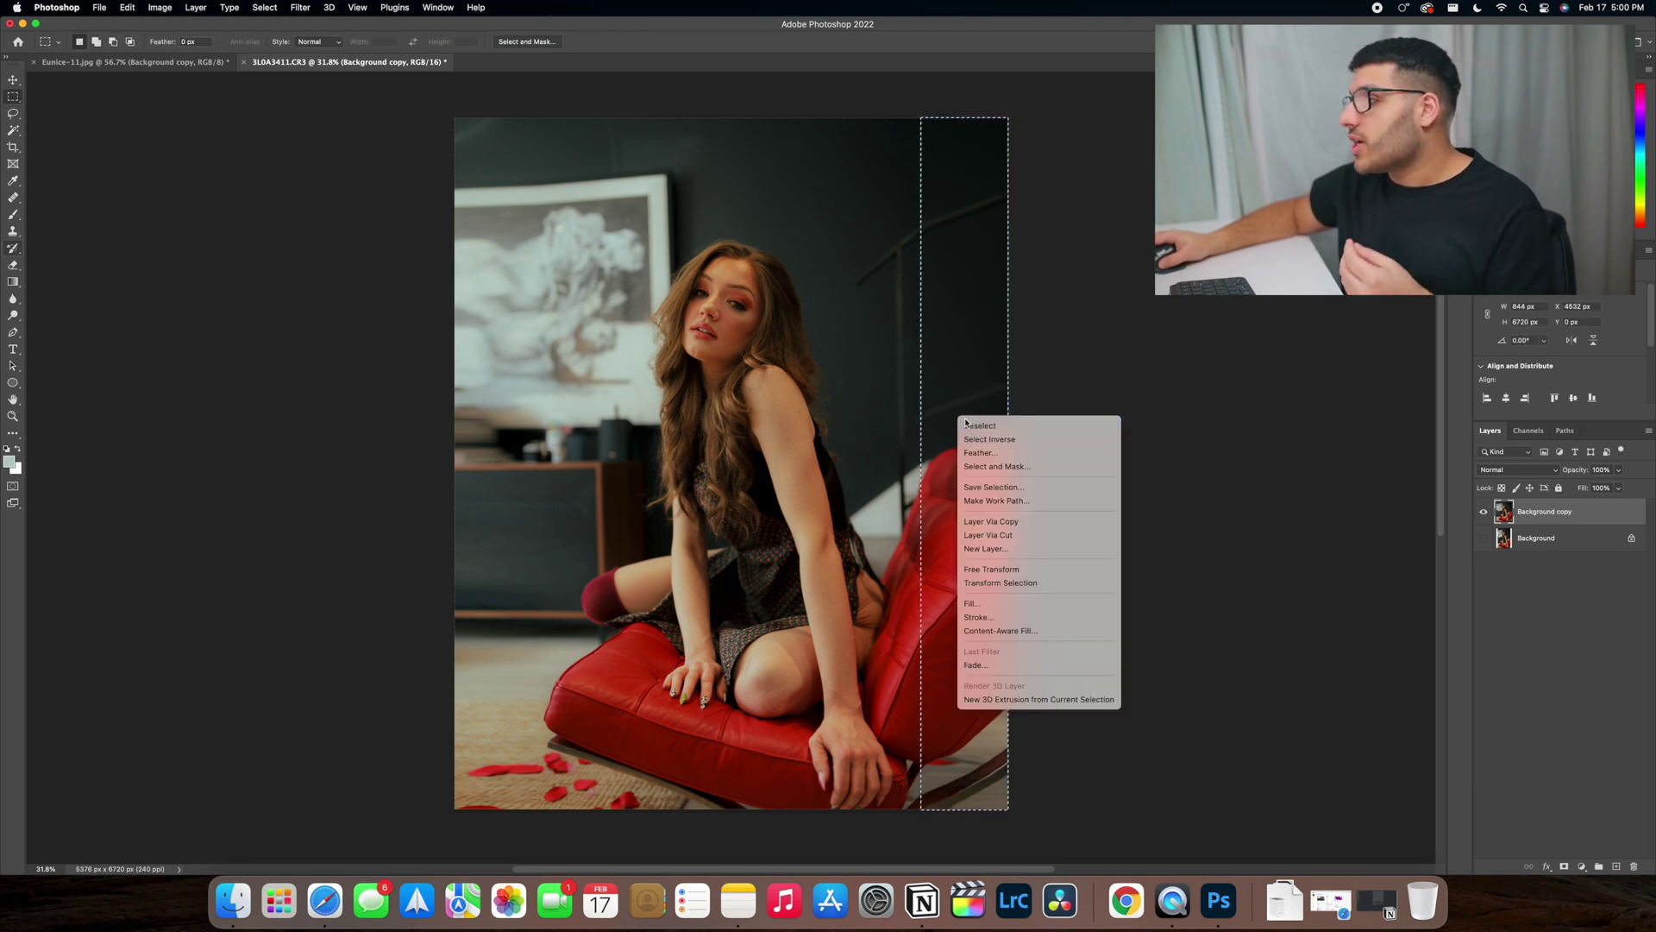
{"action": "left_click", "coordinate": [964, 425]}
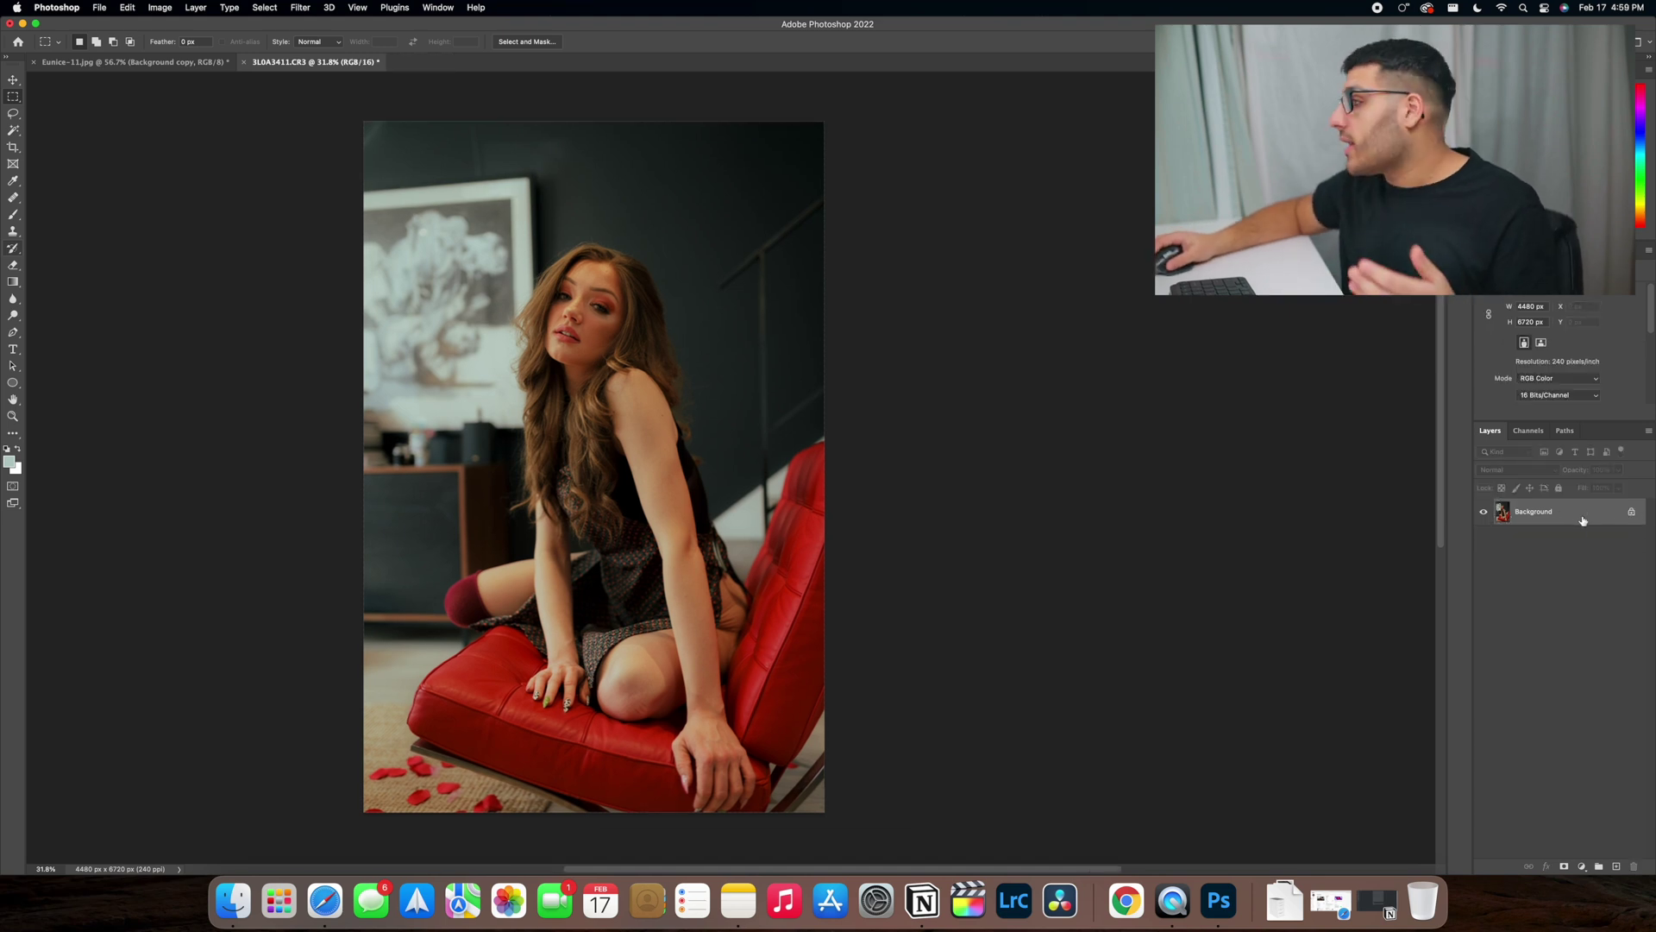
Step: Duplicate the Background layer of the restored 4480 × 6720 px red-chair photo
{"action": "left_click_drag", "start_coordinate": [1582, 517], "coordinate": [1616, 866]}
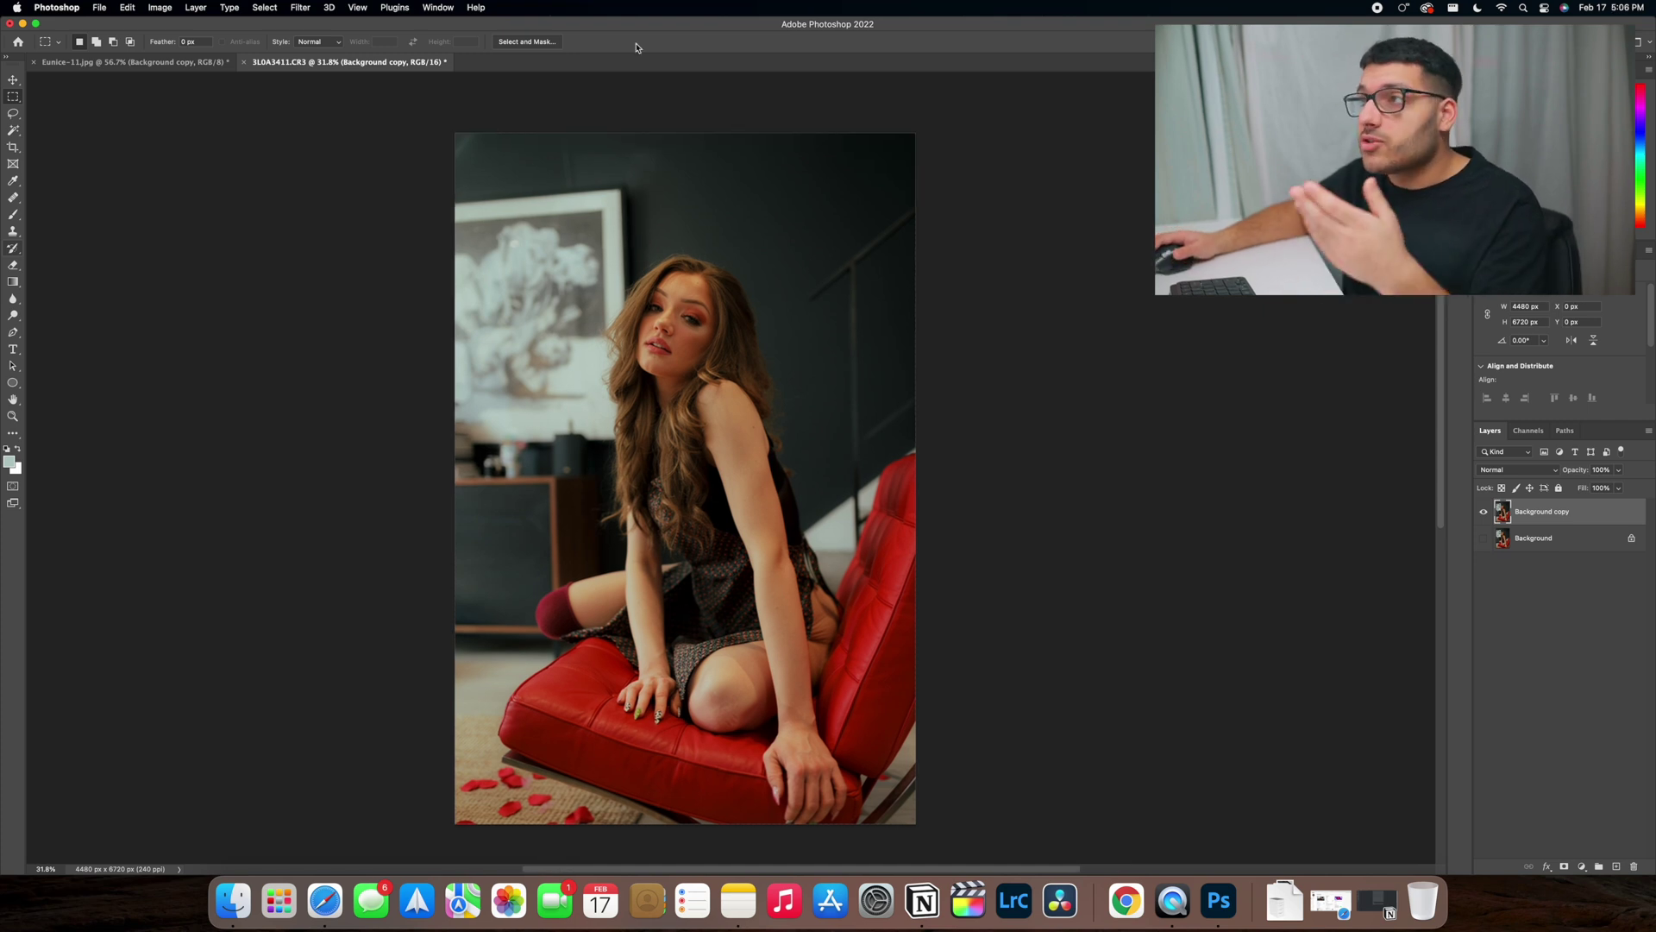
Step: Free Transform Background copy, scaling it from the top-left corner down to about 89%
{"action": "key", "text": "super+t"}
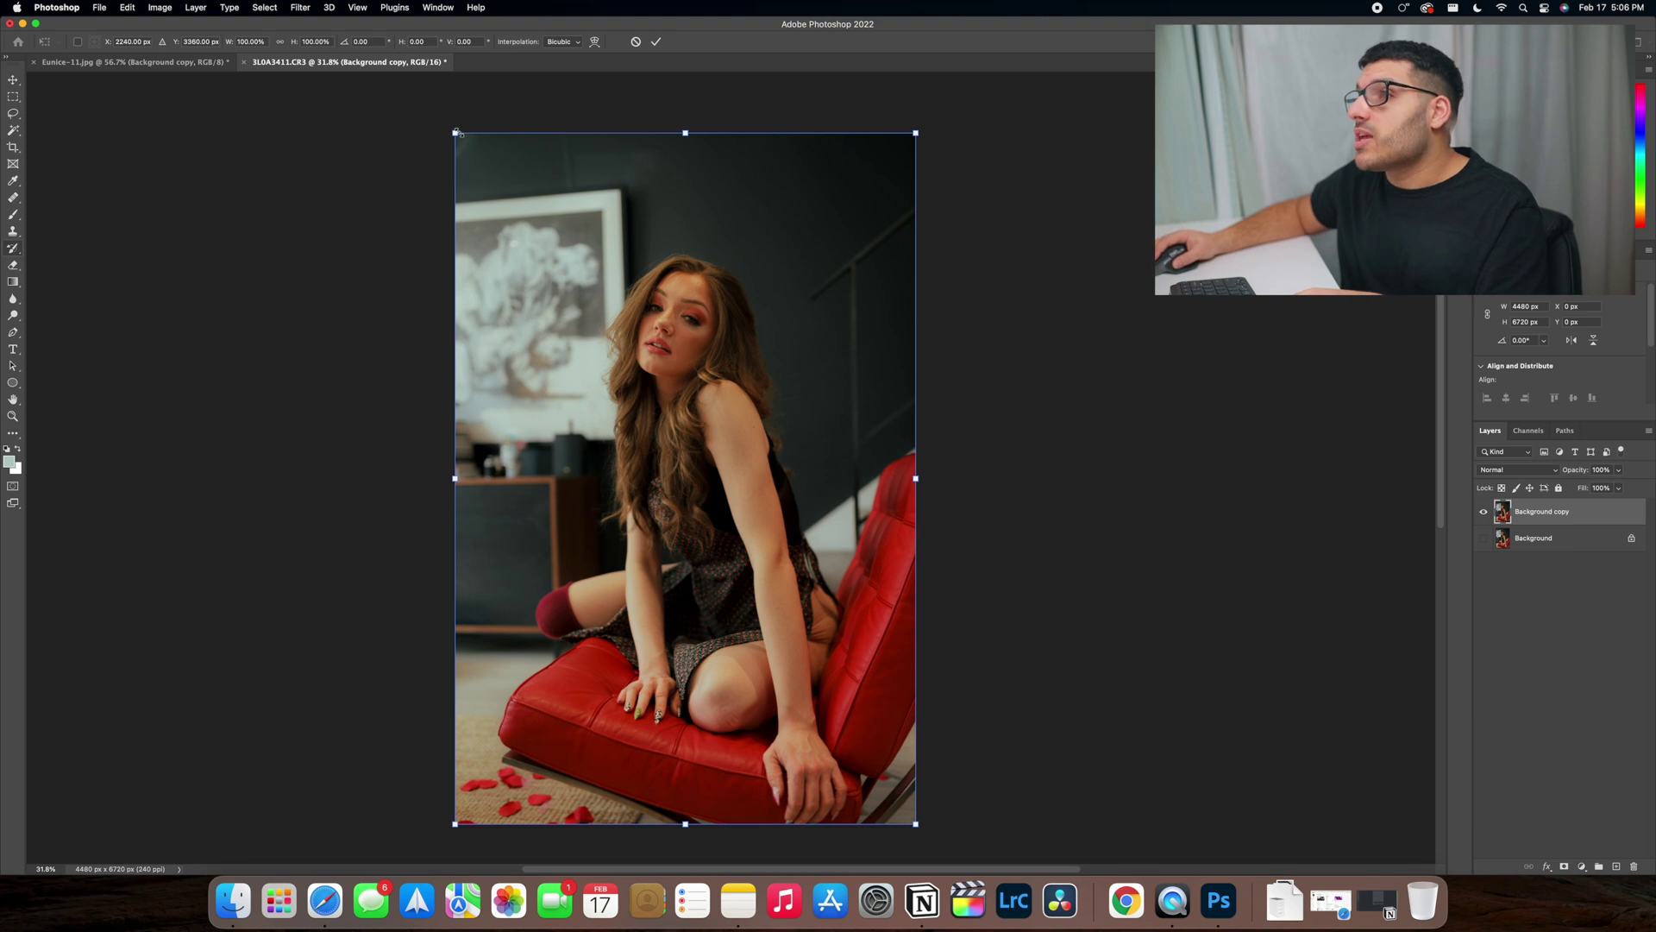
{"action": "left_click_drag", "start_coordinate": [457, 135], "coordinate": [509, 175]}
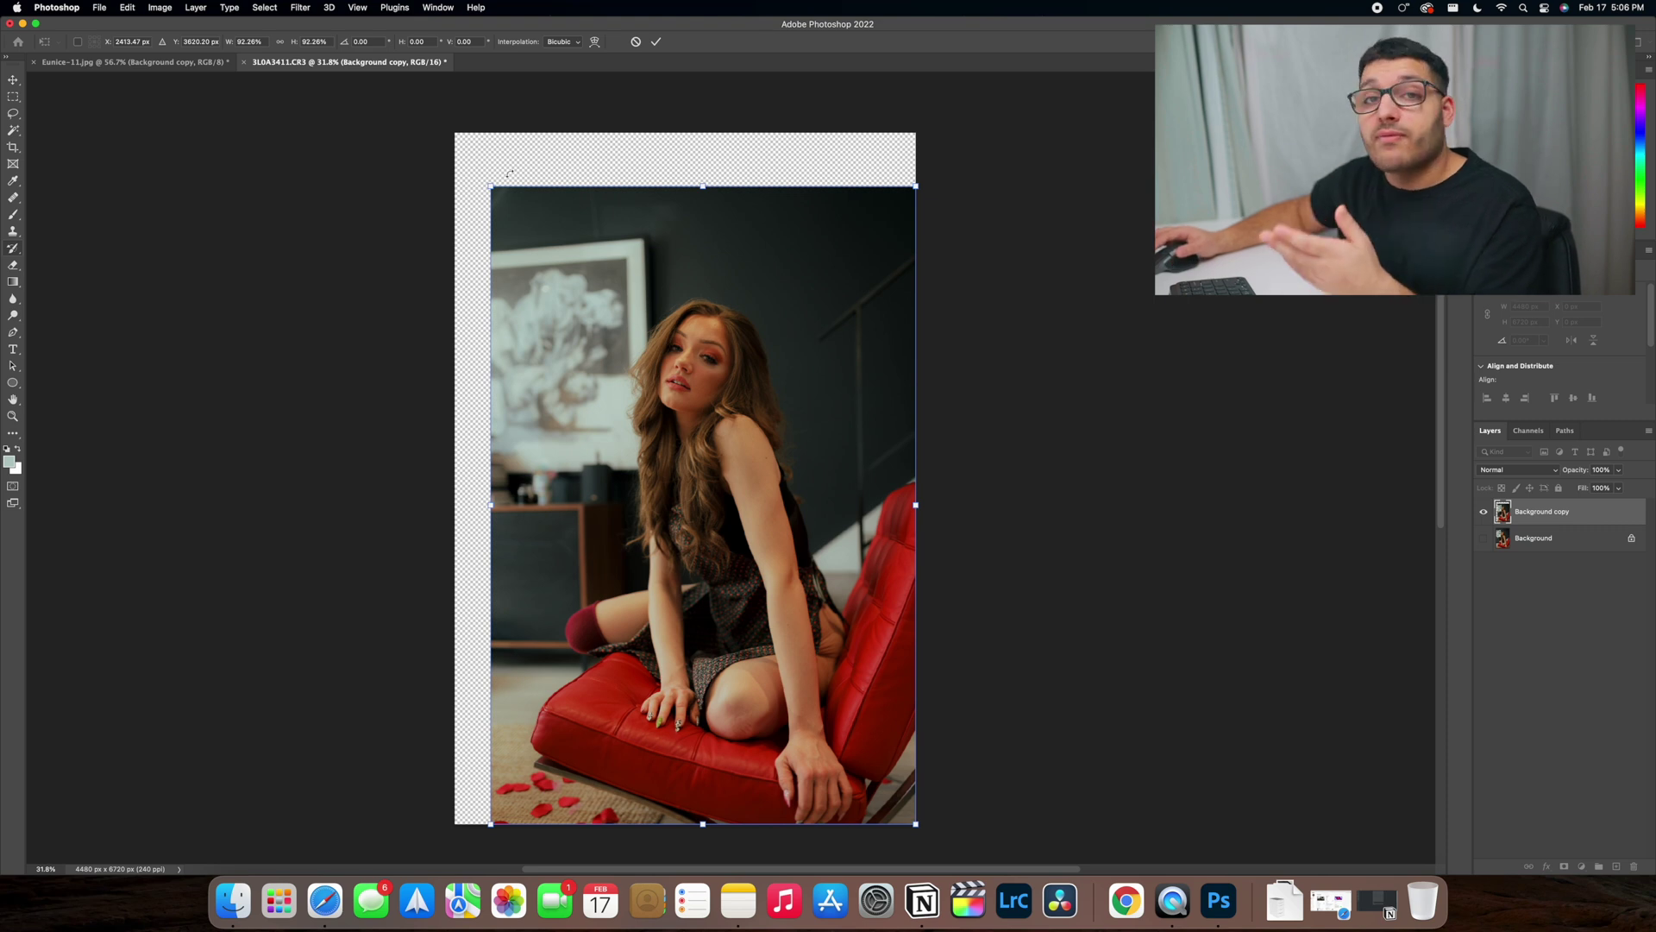
{"action": "mouse_move", "coordinate": [493, 188]}
{"action": "left_mouse_down"}
{"action": "mouse_move", "coordinate": [485, 176]}
{"action": "mouse_move", "coordinate": [507, 201]}
{"action": "mouse_move", "coordinate": [569, 191]}
{"action": "mouse_move", "coordinate": [491, 185]}
{"action": "mouse_move", "coordinate": [556, 199]}
{"action": "mouse_move", "coordinate": [517, 202]}
{"action": "mouse_move", "coordinate": [500, 165]}
{"action": "mouse_move", "coordinate": [506, 178]}
{"action": "left_mouse_up"}
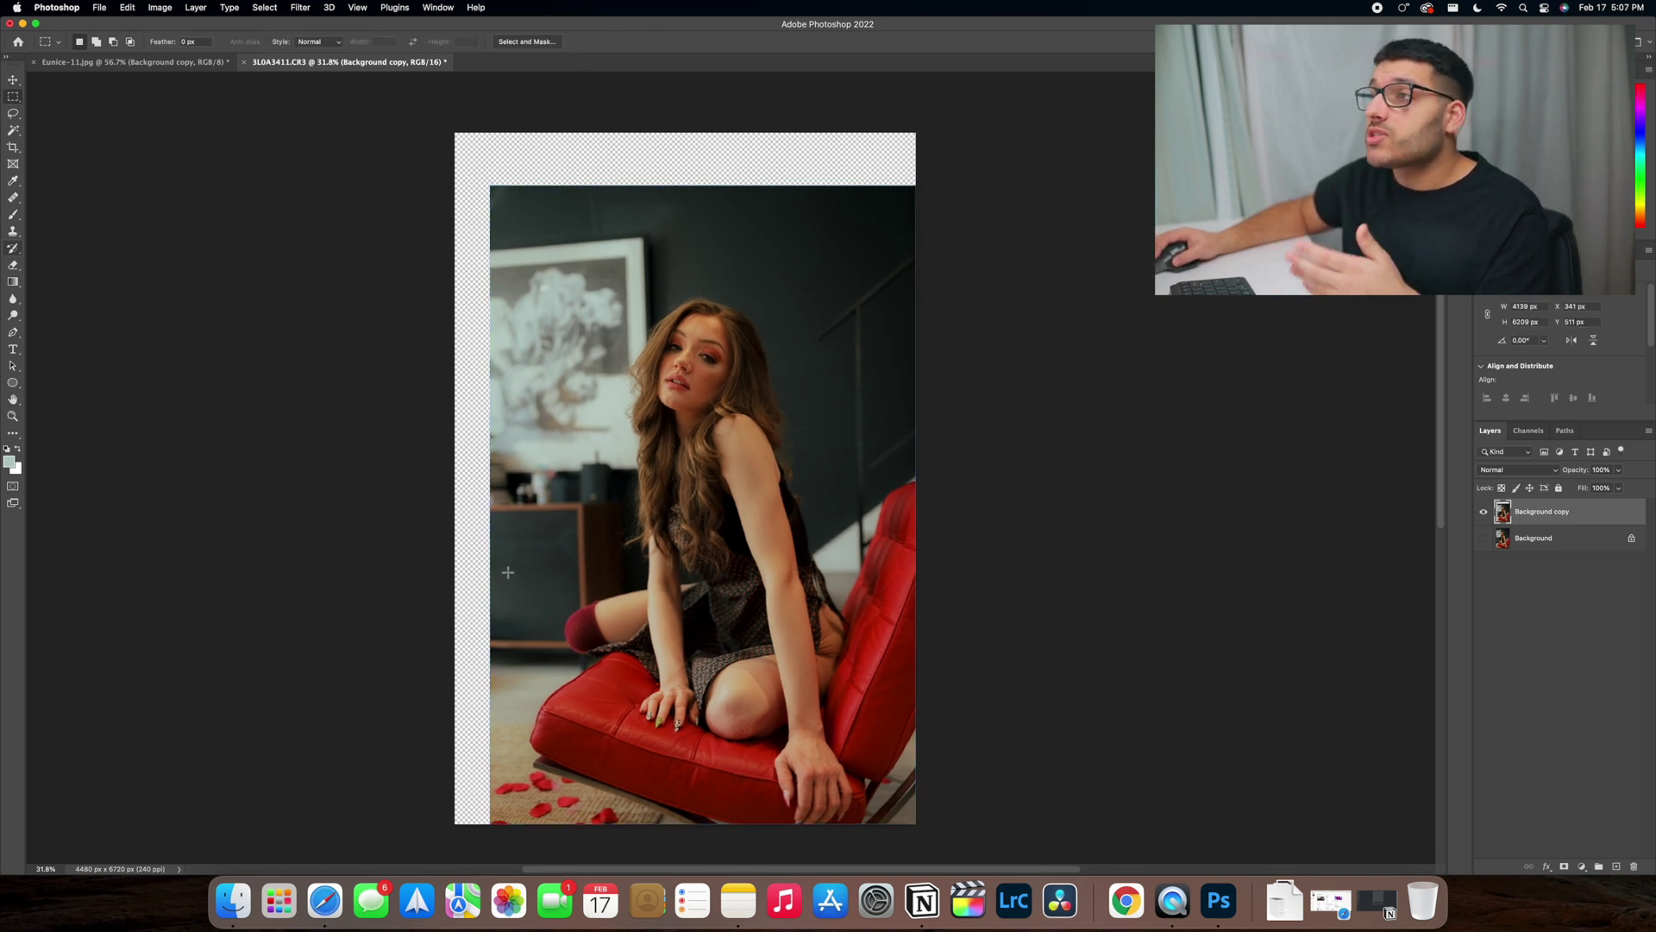
Step: Content-Aware Scale a marquee of the left strip out to the canvas edge, then deselect
{"action": "left_click_drag", "start_coordinate": [455, 133], "coordinate": [525, 838]}
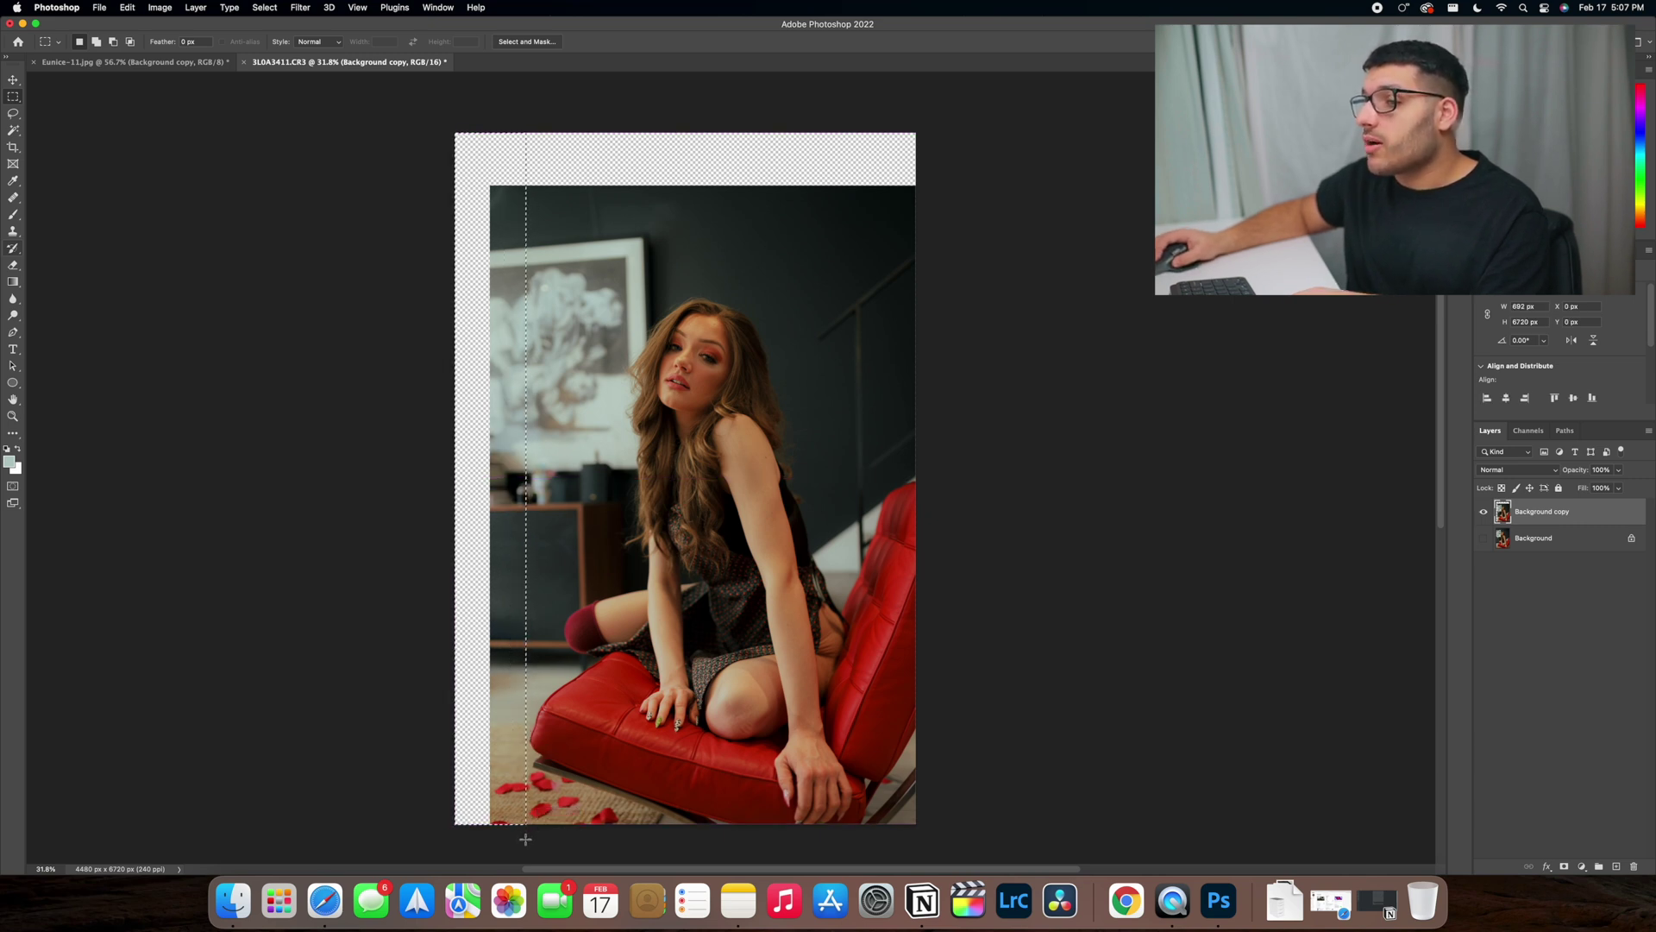
{"action": "left_click", "coordinate": [127, 7]}
{"action": "left_click", "coordinate": [188, 247]}
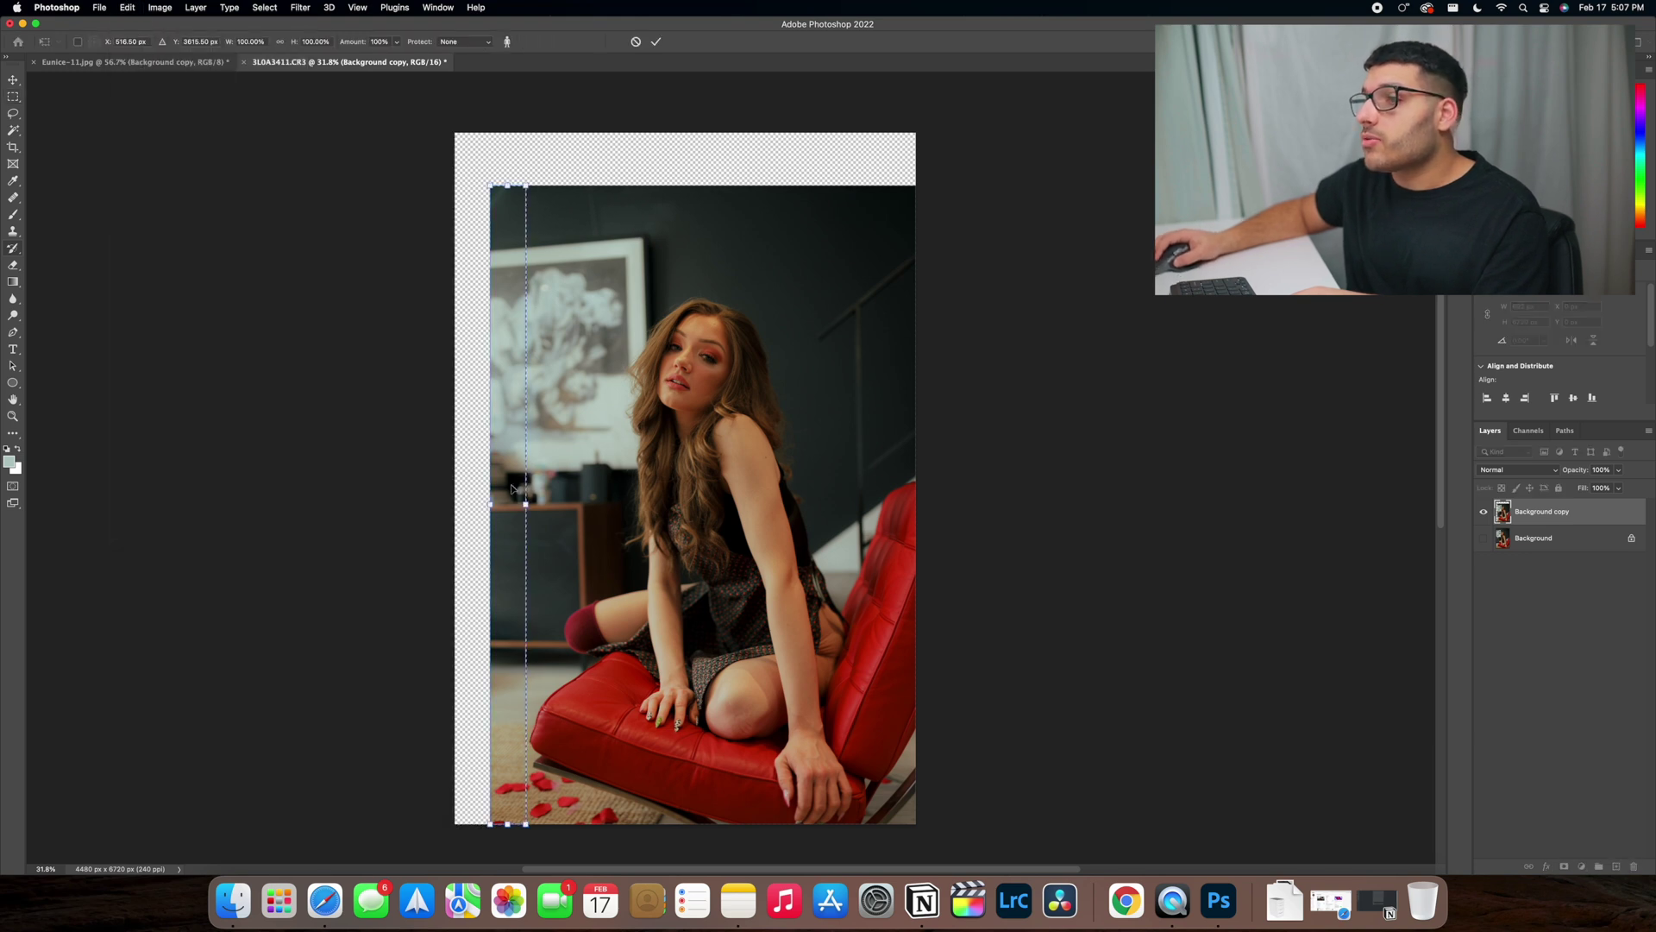
{"action": "left_click_drag", "start_coordinate": [490, 505], "coordinate": [456, 505]}
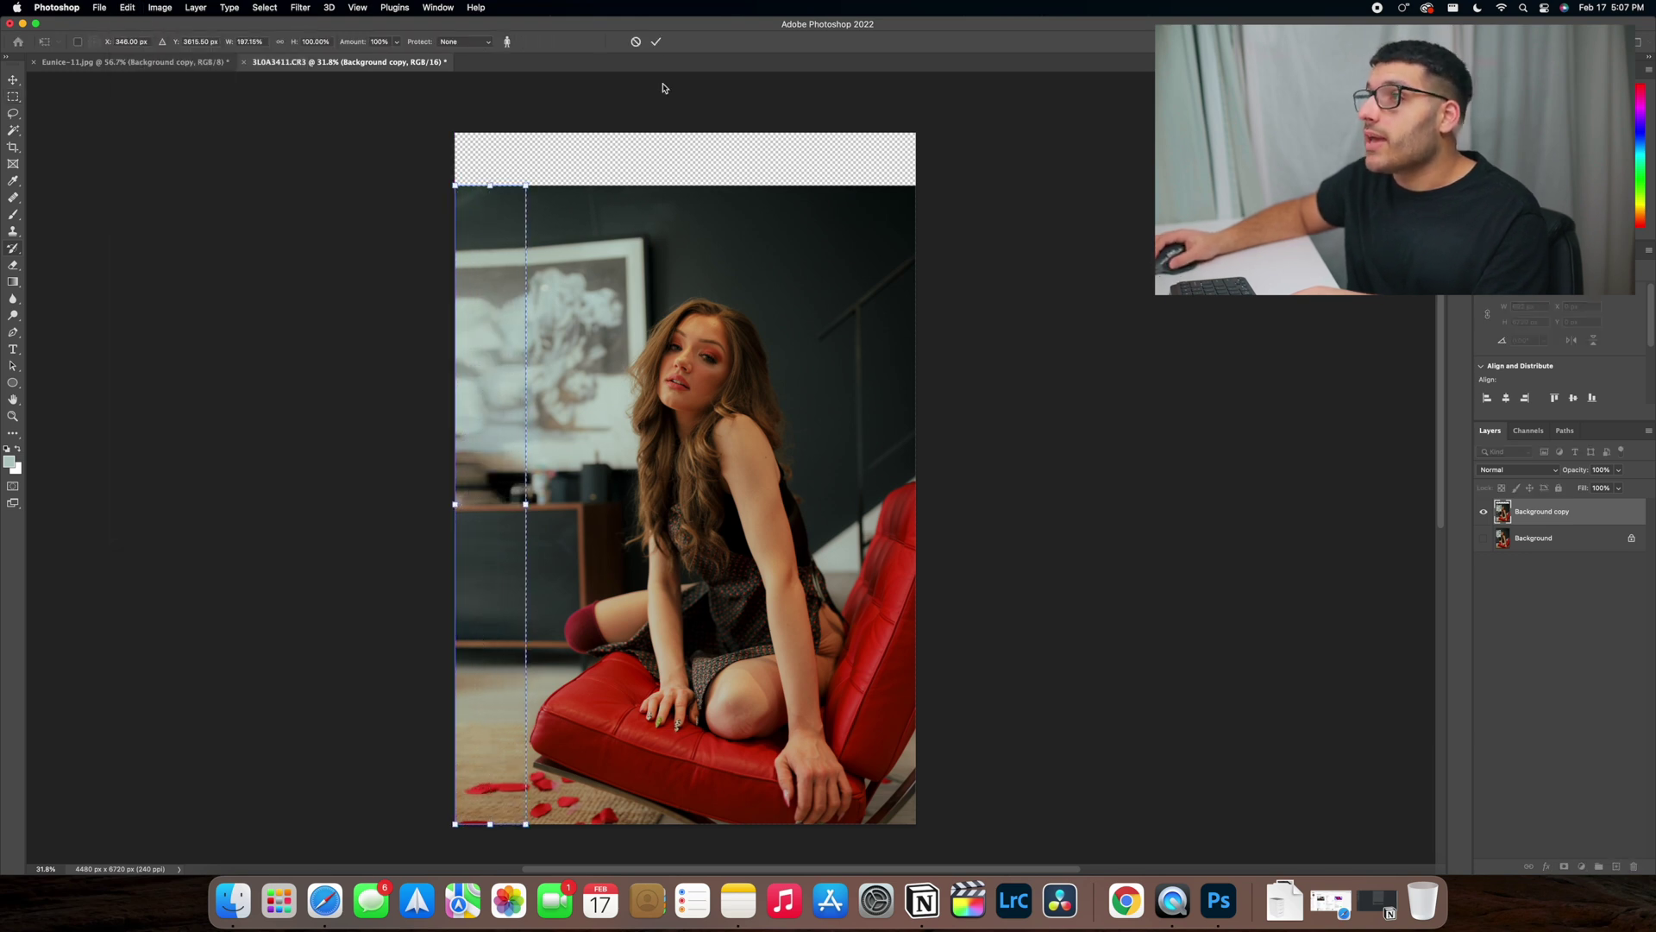
{"action": "left_click", "coordinate": [656, 41]}
{"action": "right_click", "coordinate": [503, 226]}
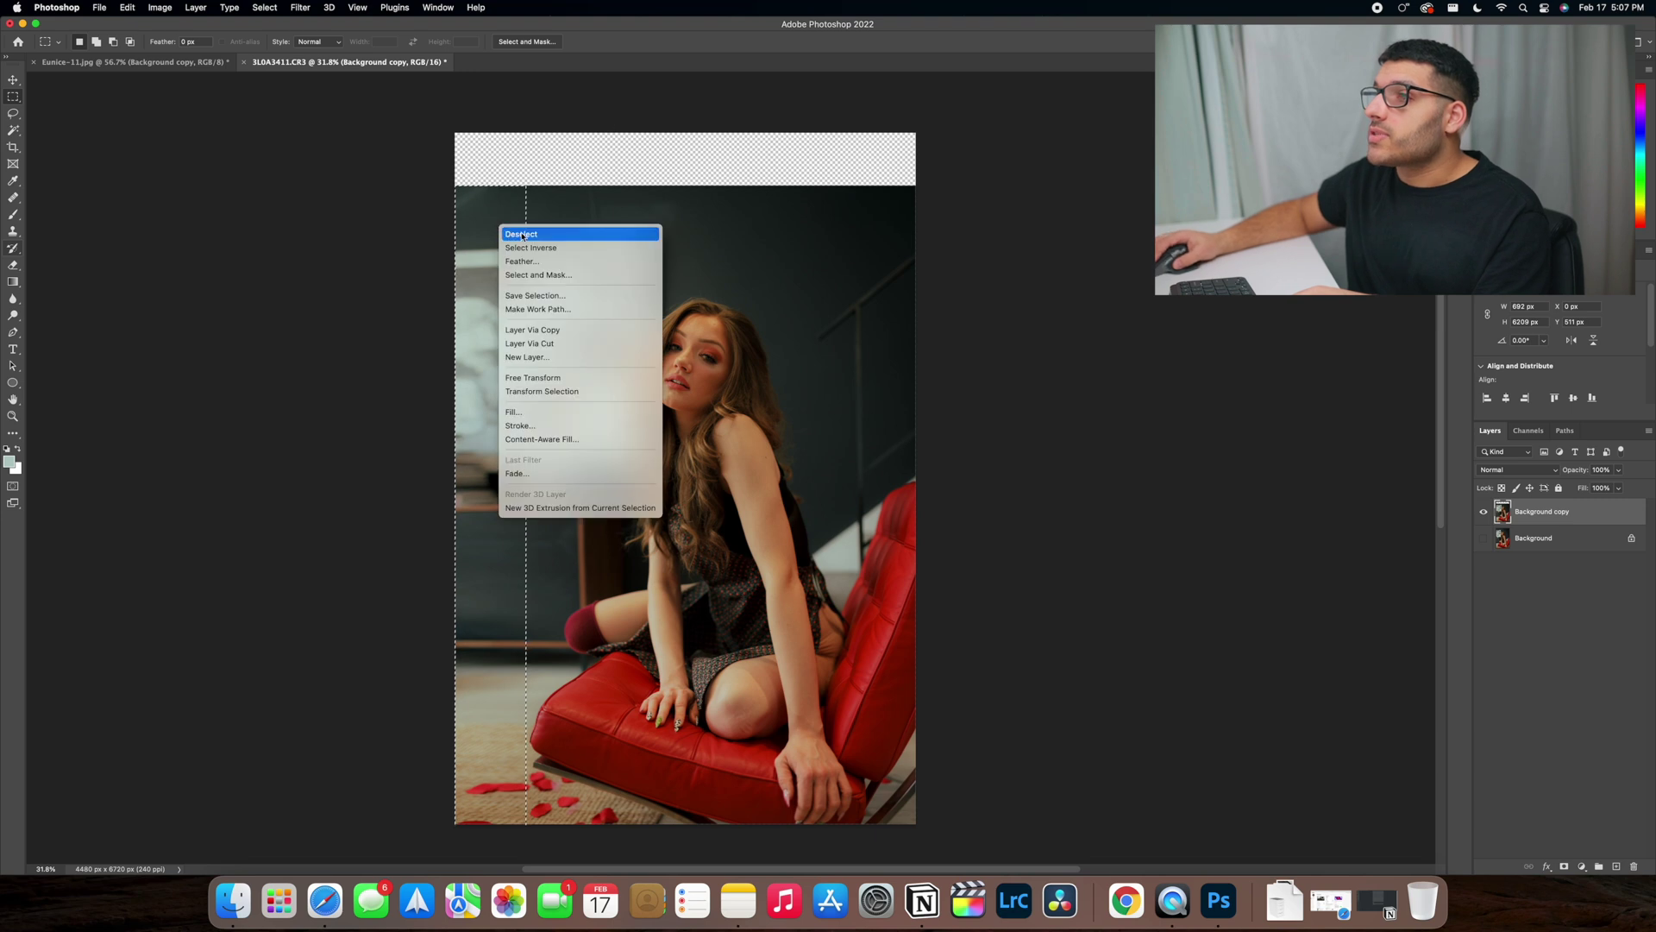
{"action": "left_click", "coordinate": [521, 232]}
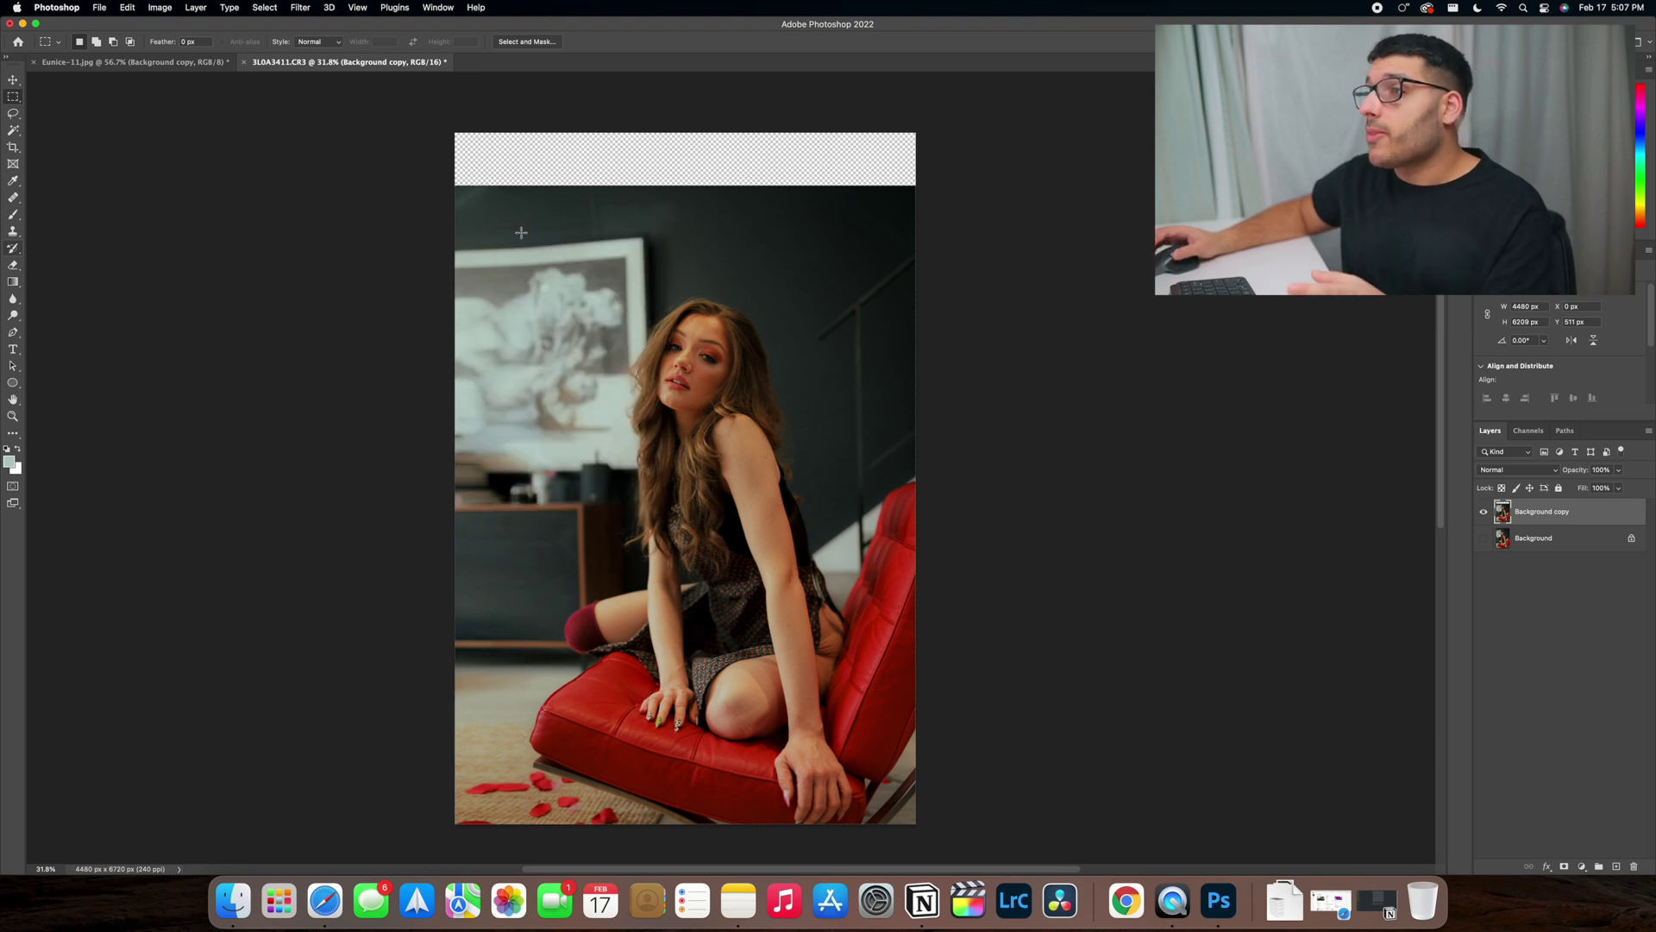
{"action": "scroll", "coordinate": [488, 237], "scroll_direction": "up", "scroll_amount": 5}
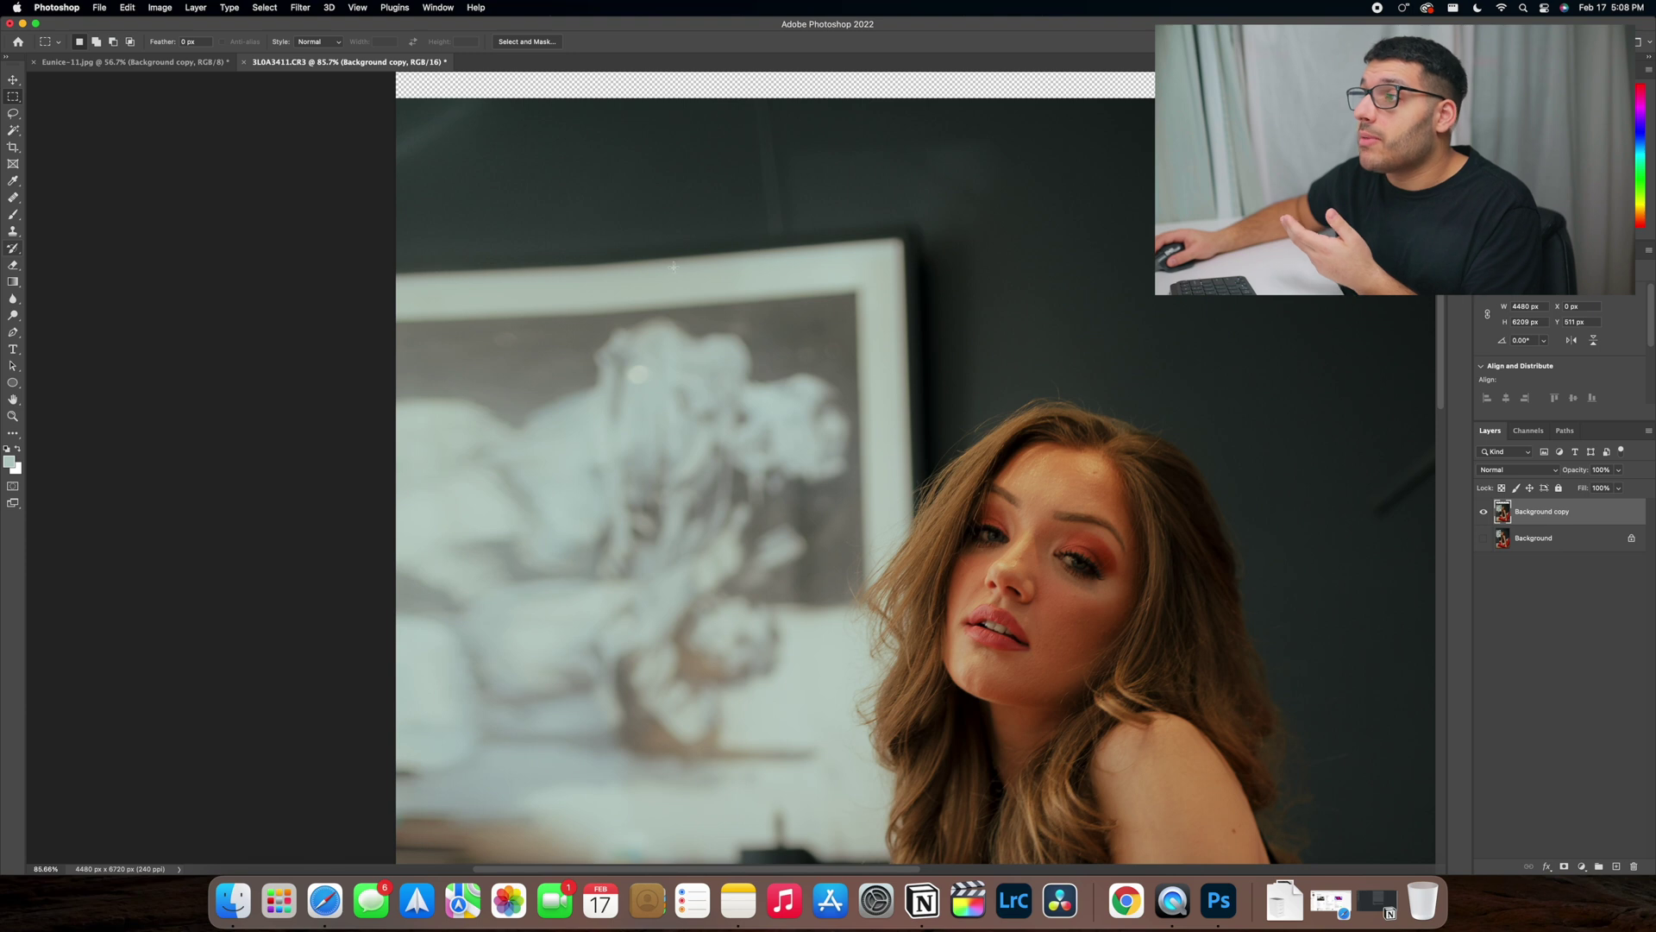
{"action": "left_click_drag", "start_coordinate": [598, 204], "coordinate": [1068, 333]}
{"action": "left_click", "coordinate": [853, 333]}
{"action": "key", "text": "super+0"}
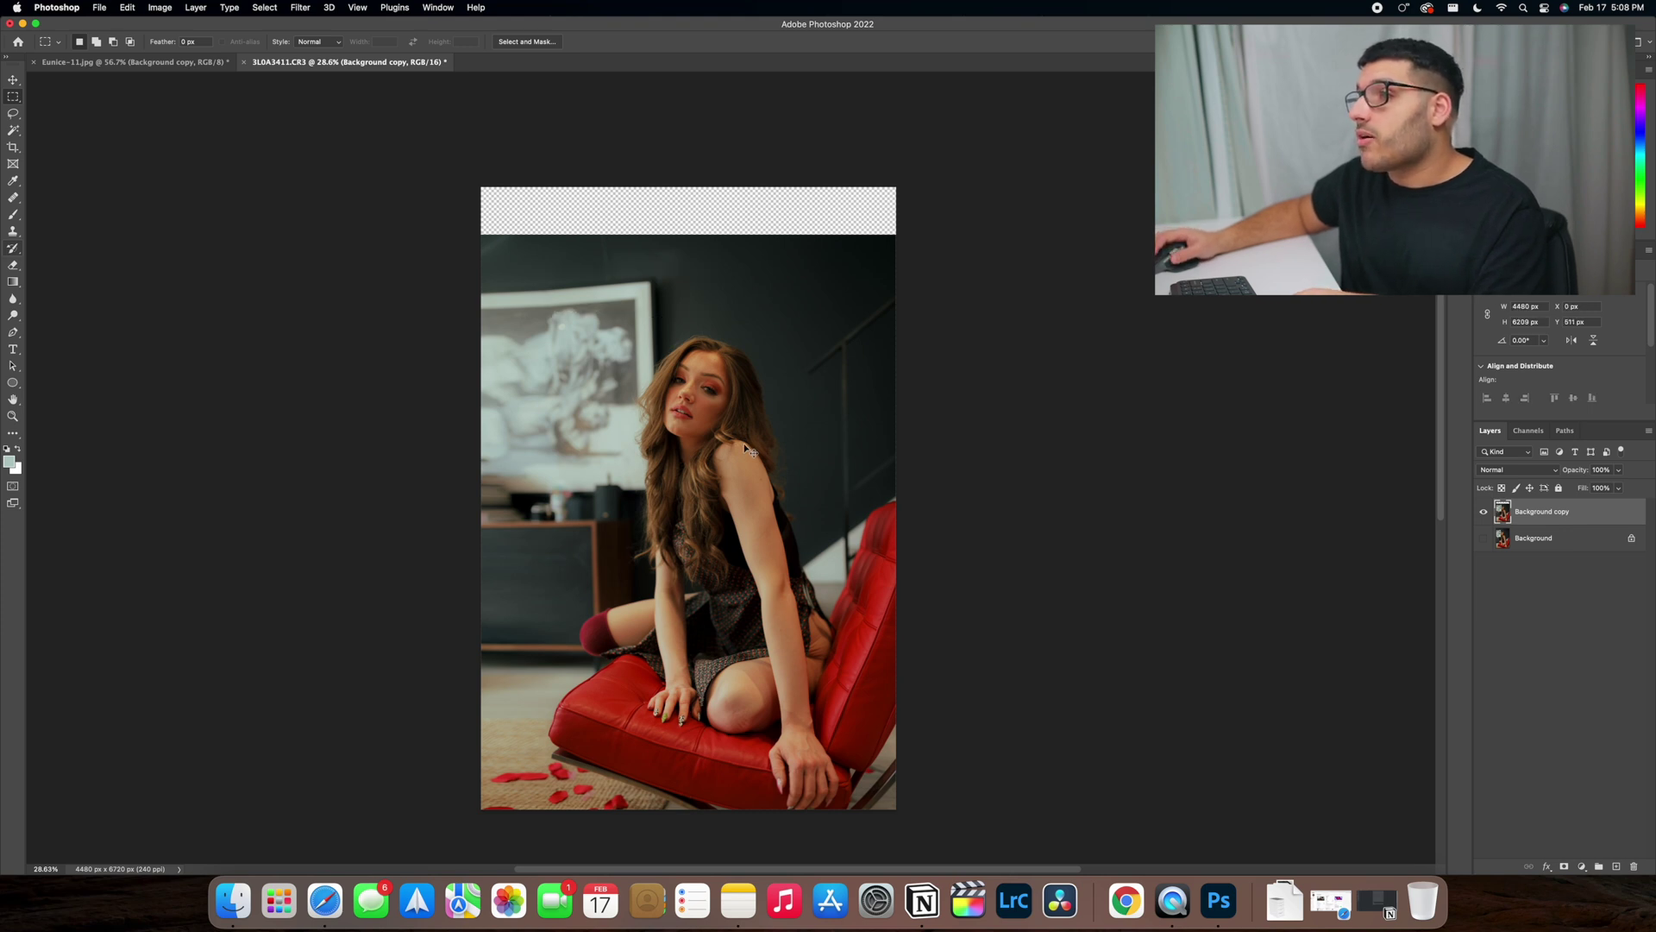
Step: Select the left-edge strip and skew it about -2.8° with Free Transform, then commit
{"action": "left_click_drag", "start_coordinate": [481, 234], "coordinate": [545, 809]}
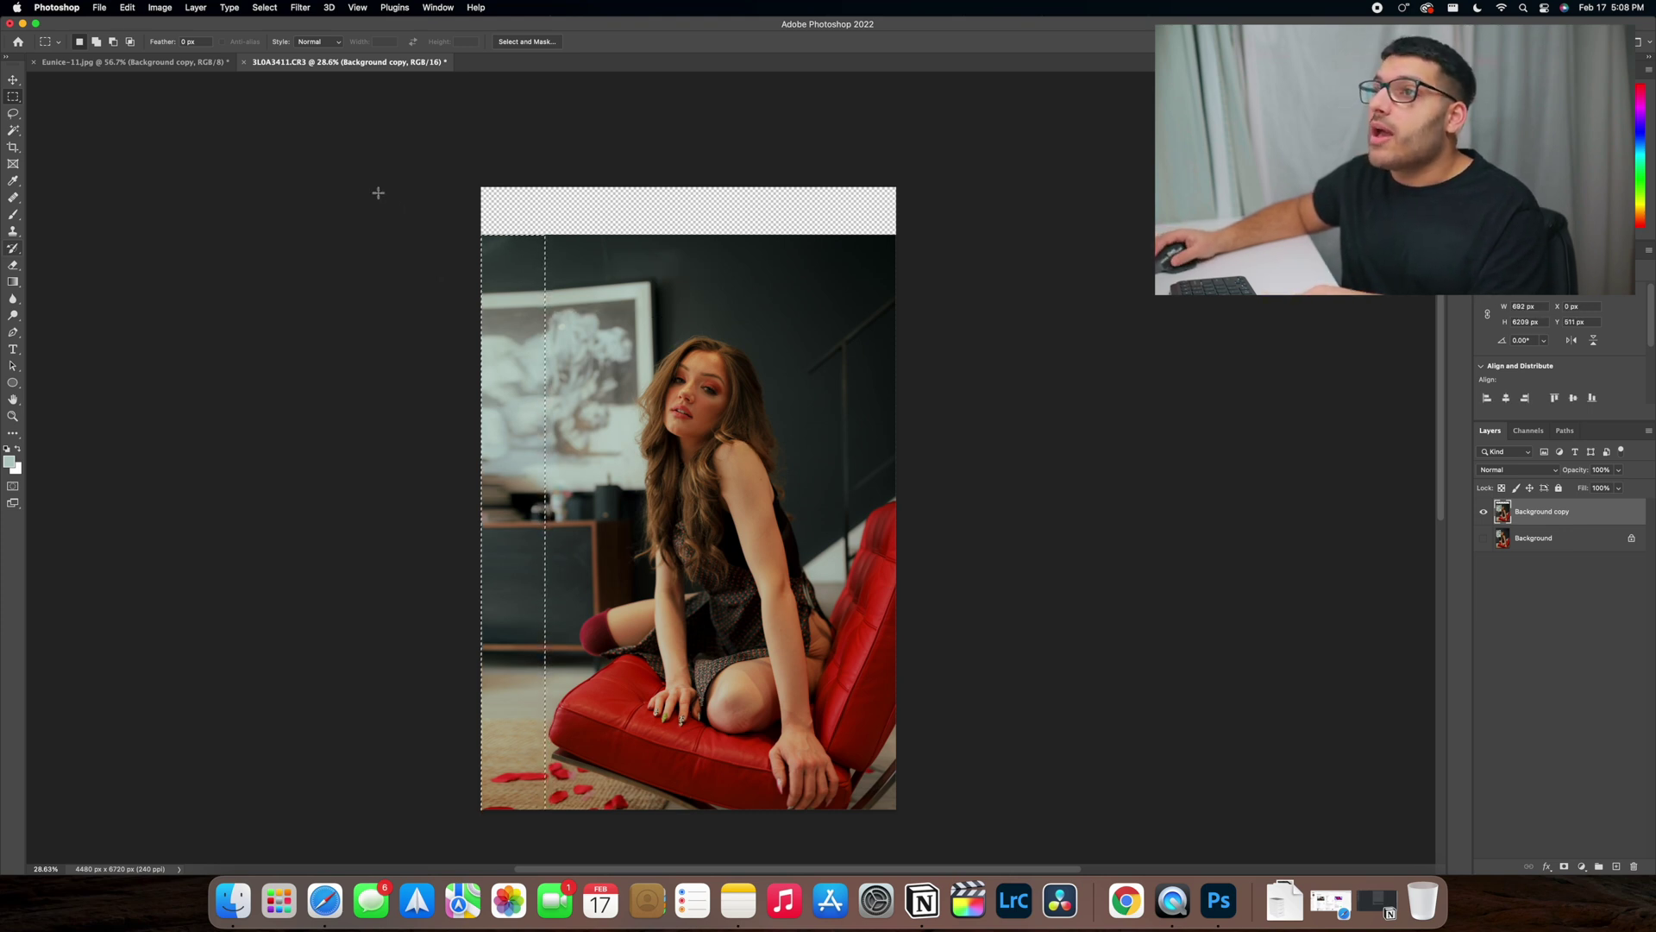
{"action": "right_click", "coordinate": [534, 314]}
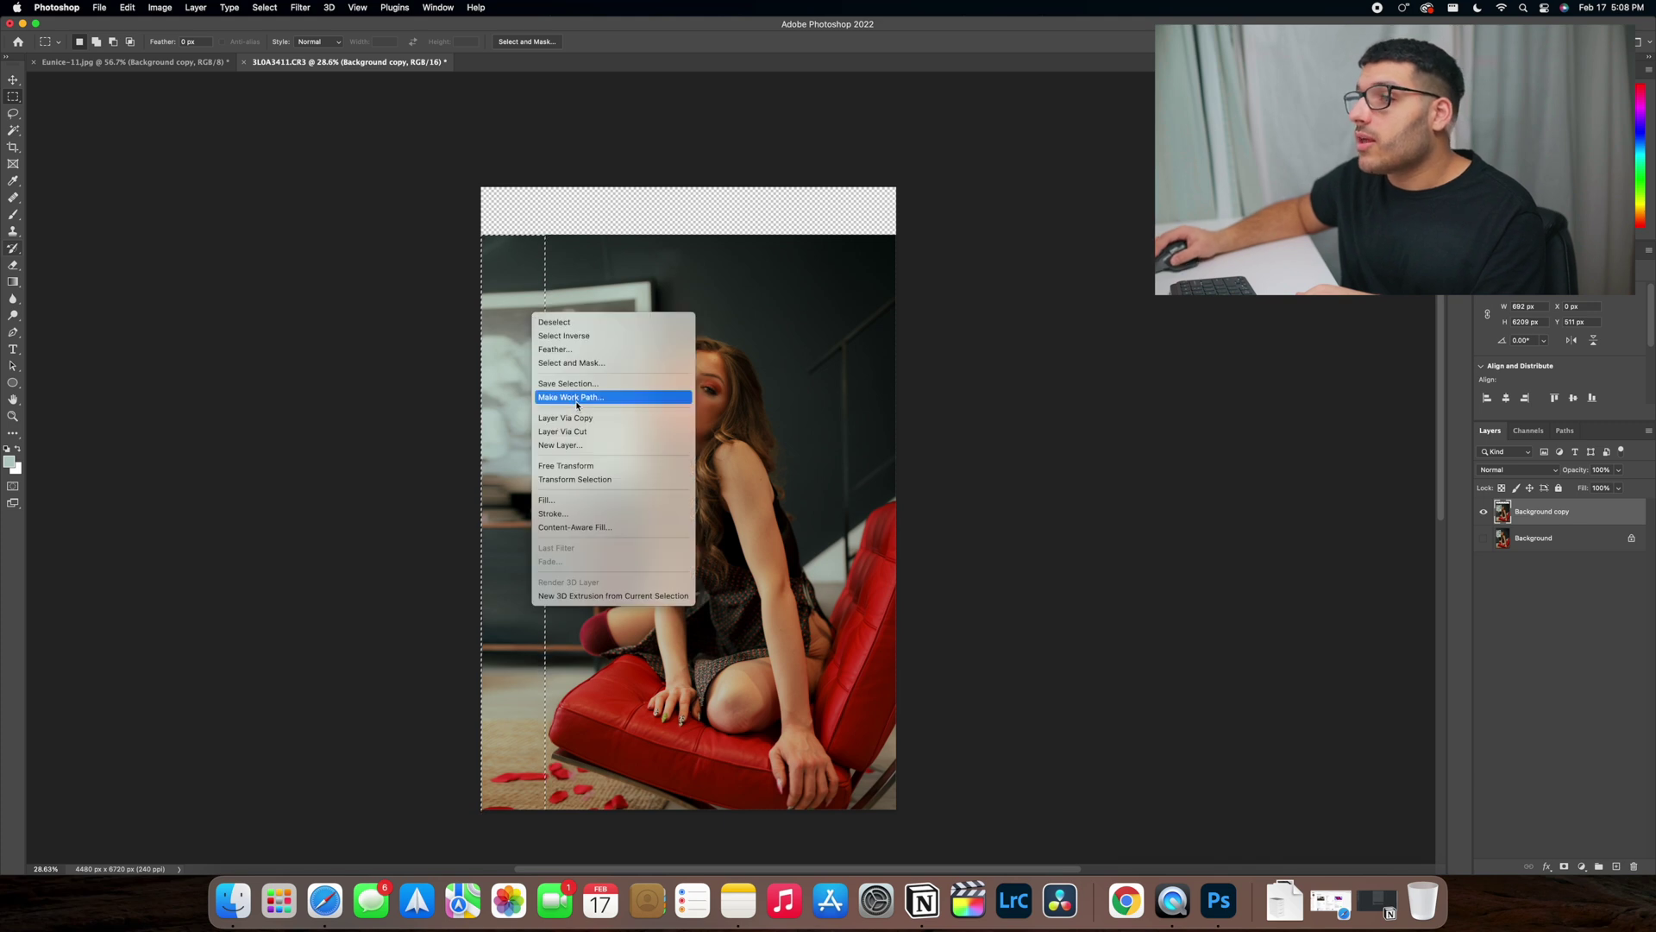
{"action": "left_click", "coordinate": [605, 464]}
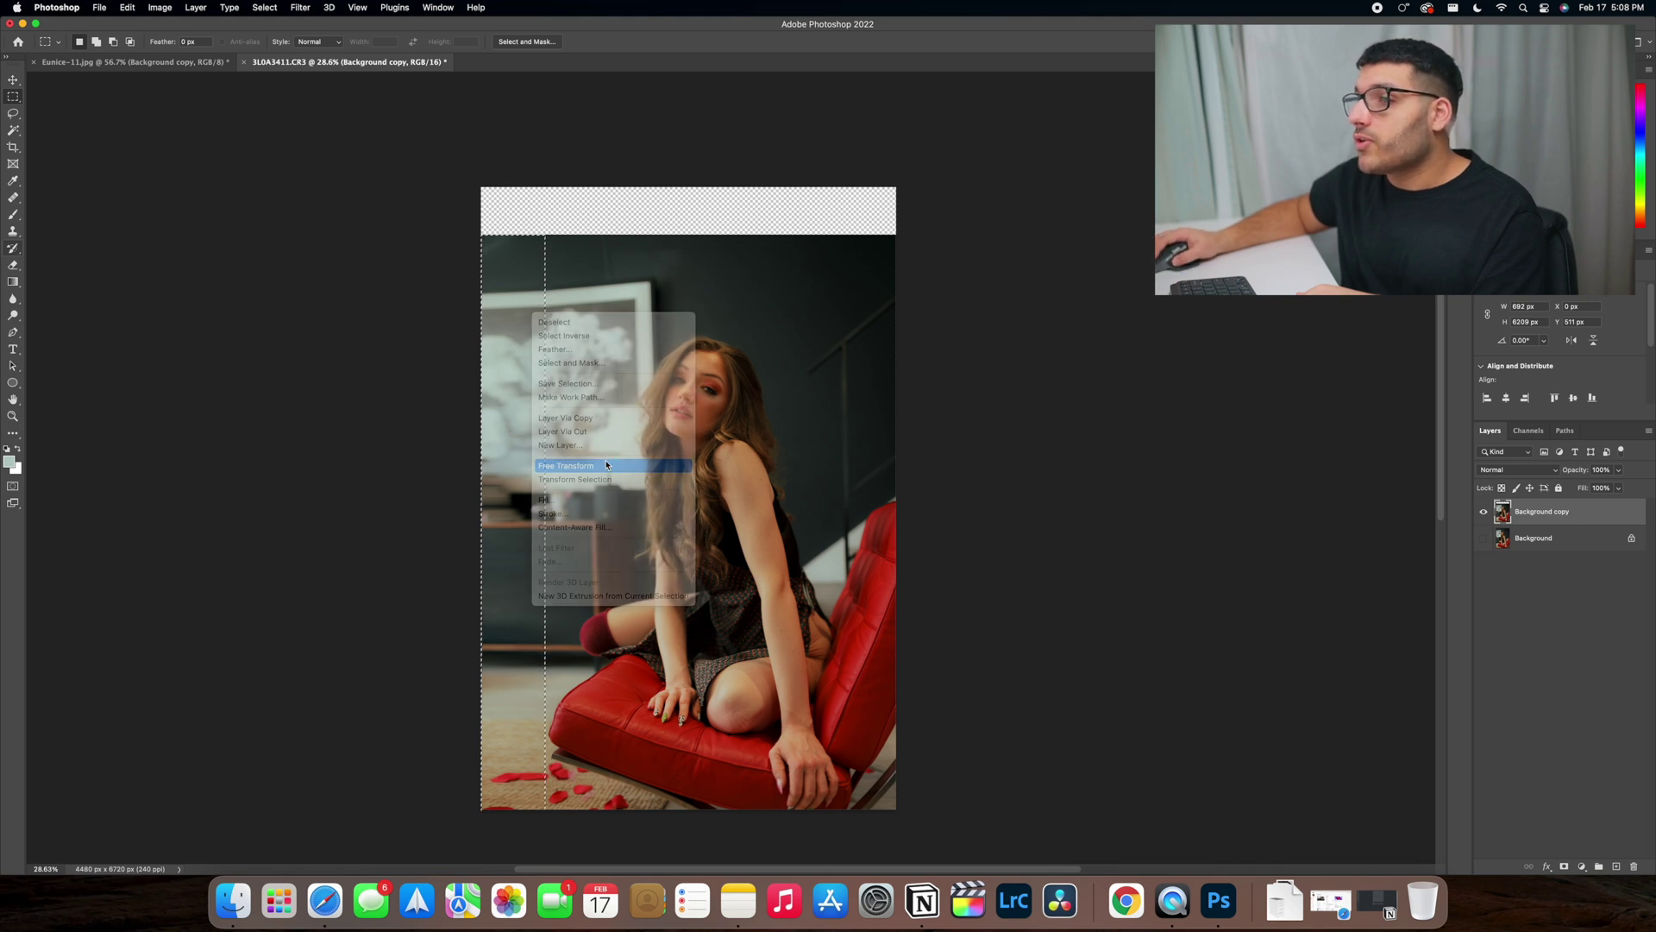
{"action": "right_click", "coordinate": [516, 333]}
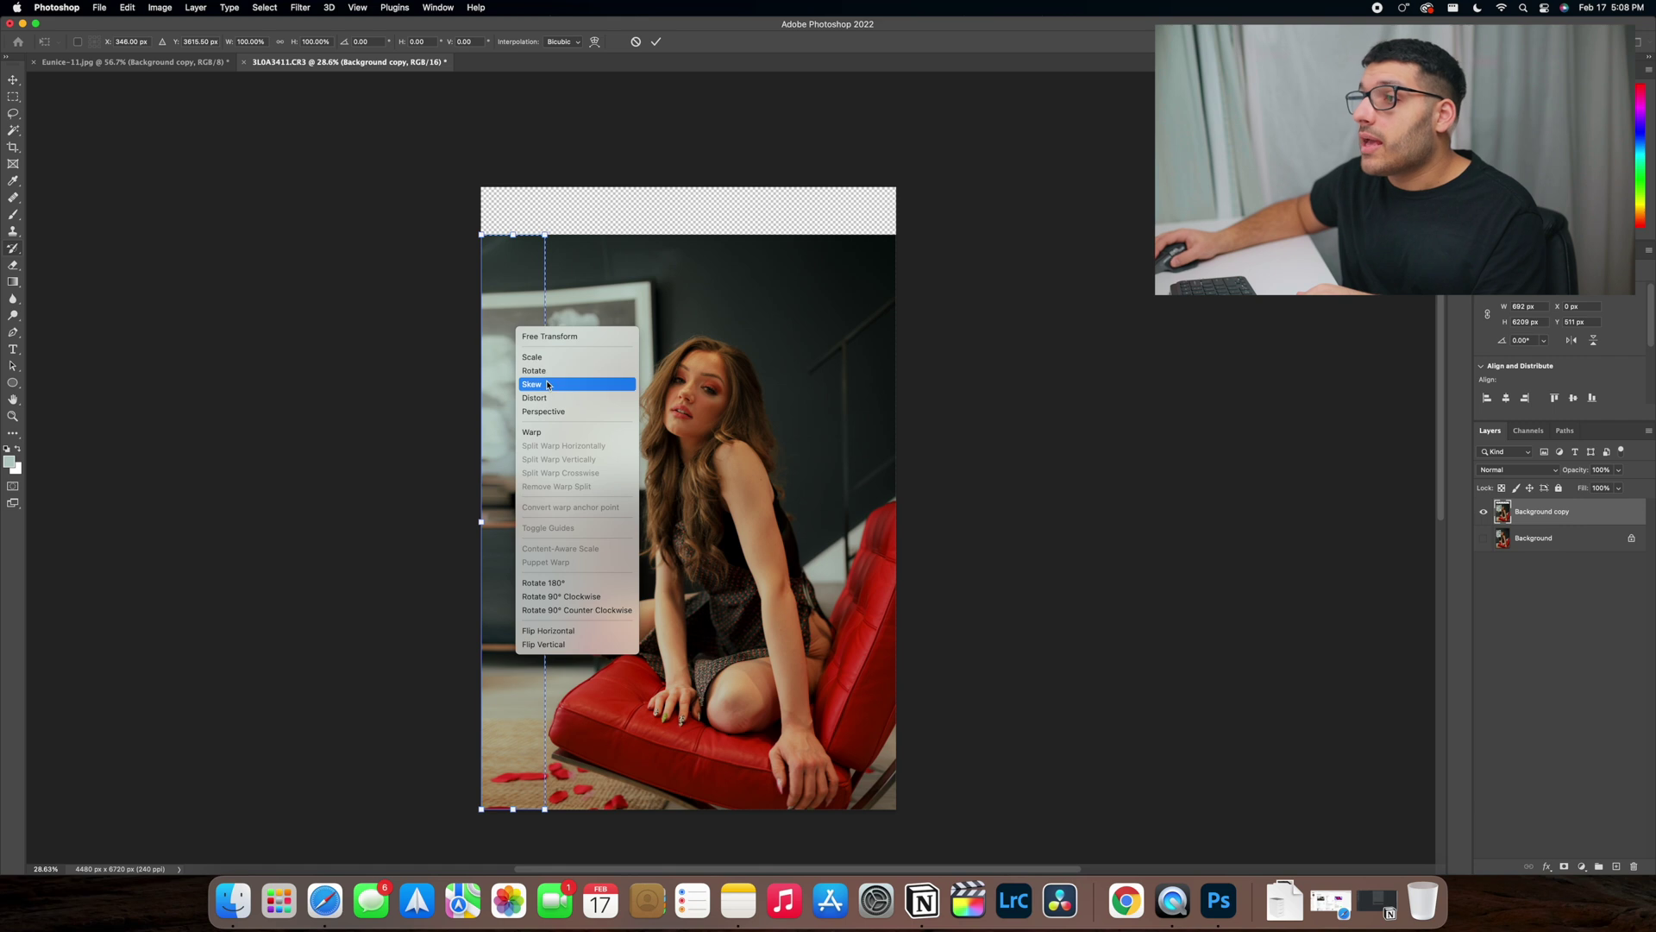
{"action": "left_click", "coordinate": [488, 241]}
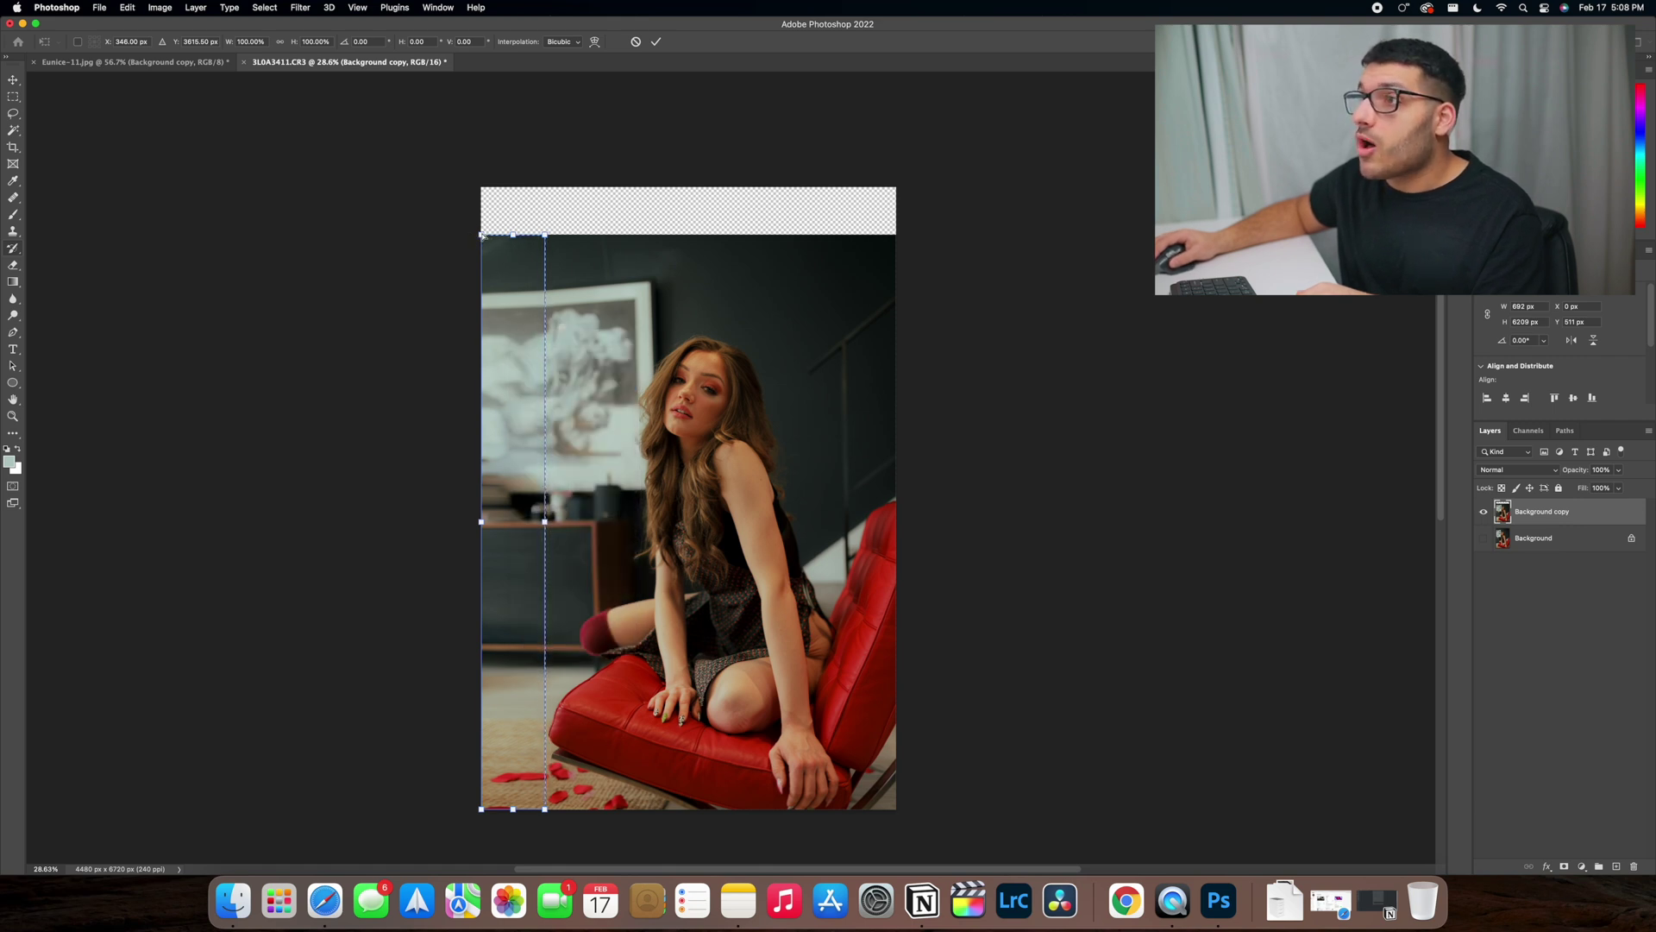
{"action": "left_click_drag", "start_coordinate": [482, 235], "coordinate": [482, 240]}
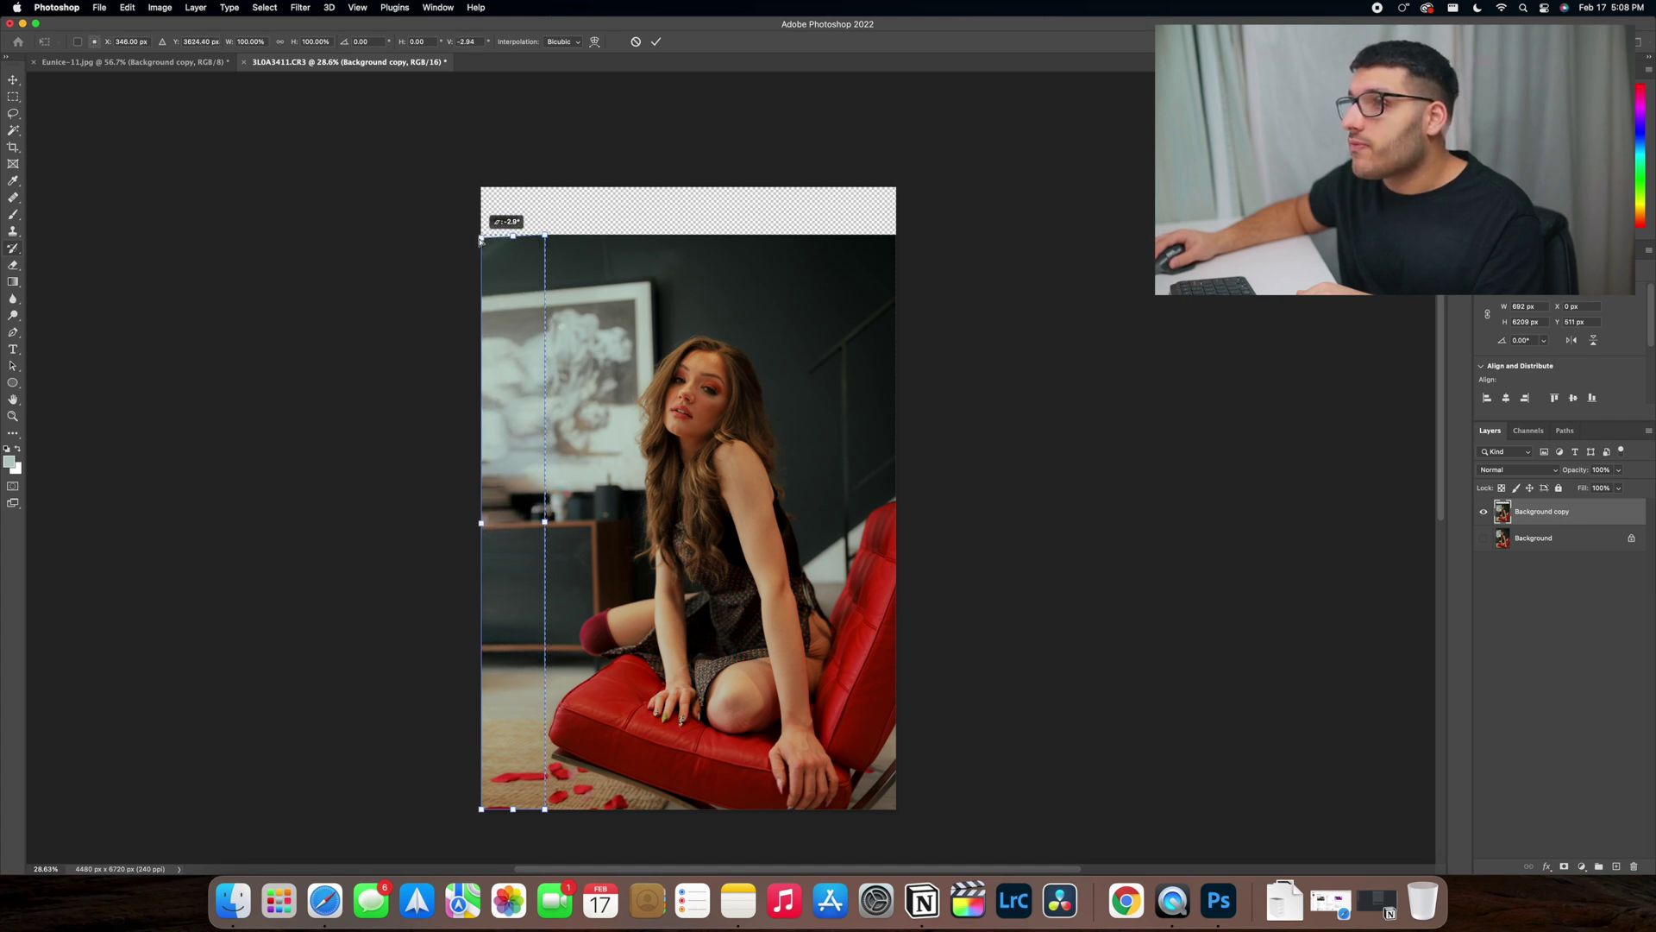
{"action": "key", "text": "Return"}
Step: Return to the Rectangular Marquee and bring up the selection's context menu
{"action": "key", "text": "m"}
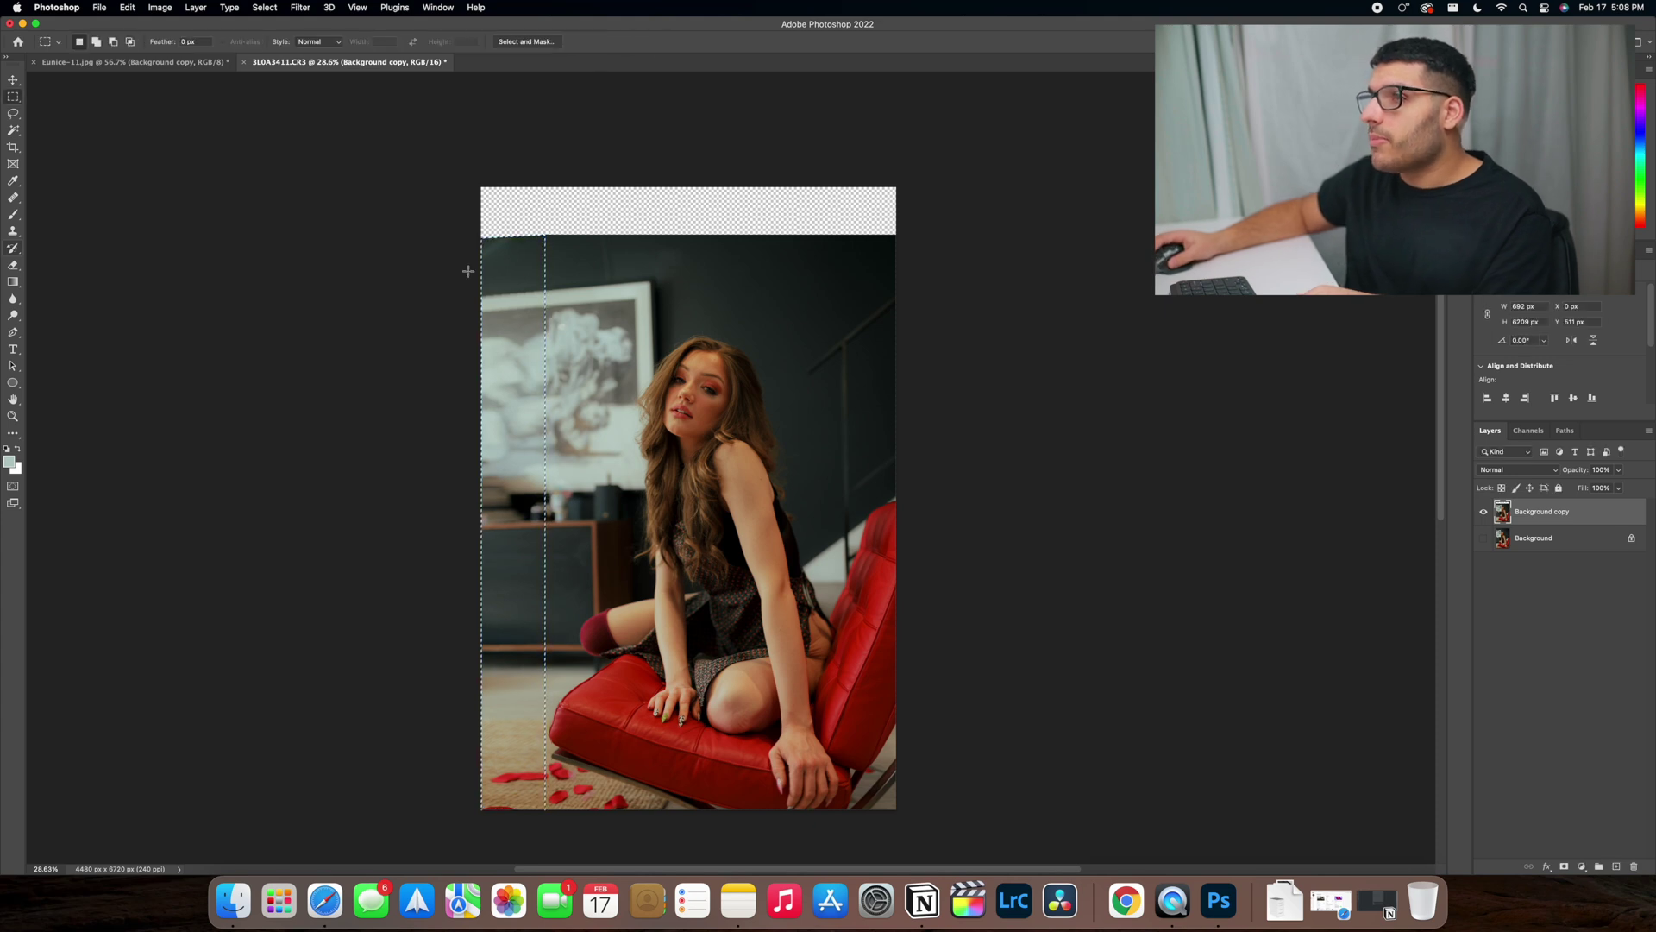
{"action": "right_click", "coordinate": [469, 268]}
{"action": "left_click", "coordinate": [494, 277]}
{"action": "right_click", "coordinate": [510, 251]}
Step: Clear the selection and Content-Aware Scale a marquee of the top strip up to the canvas top
{"action": "left_click", "coordinate": [518, 260]}
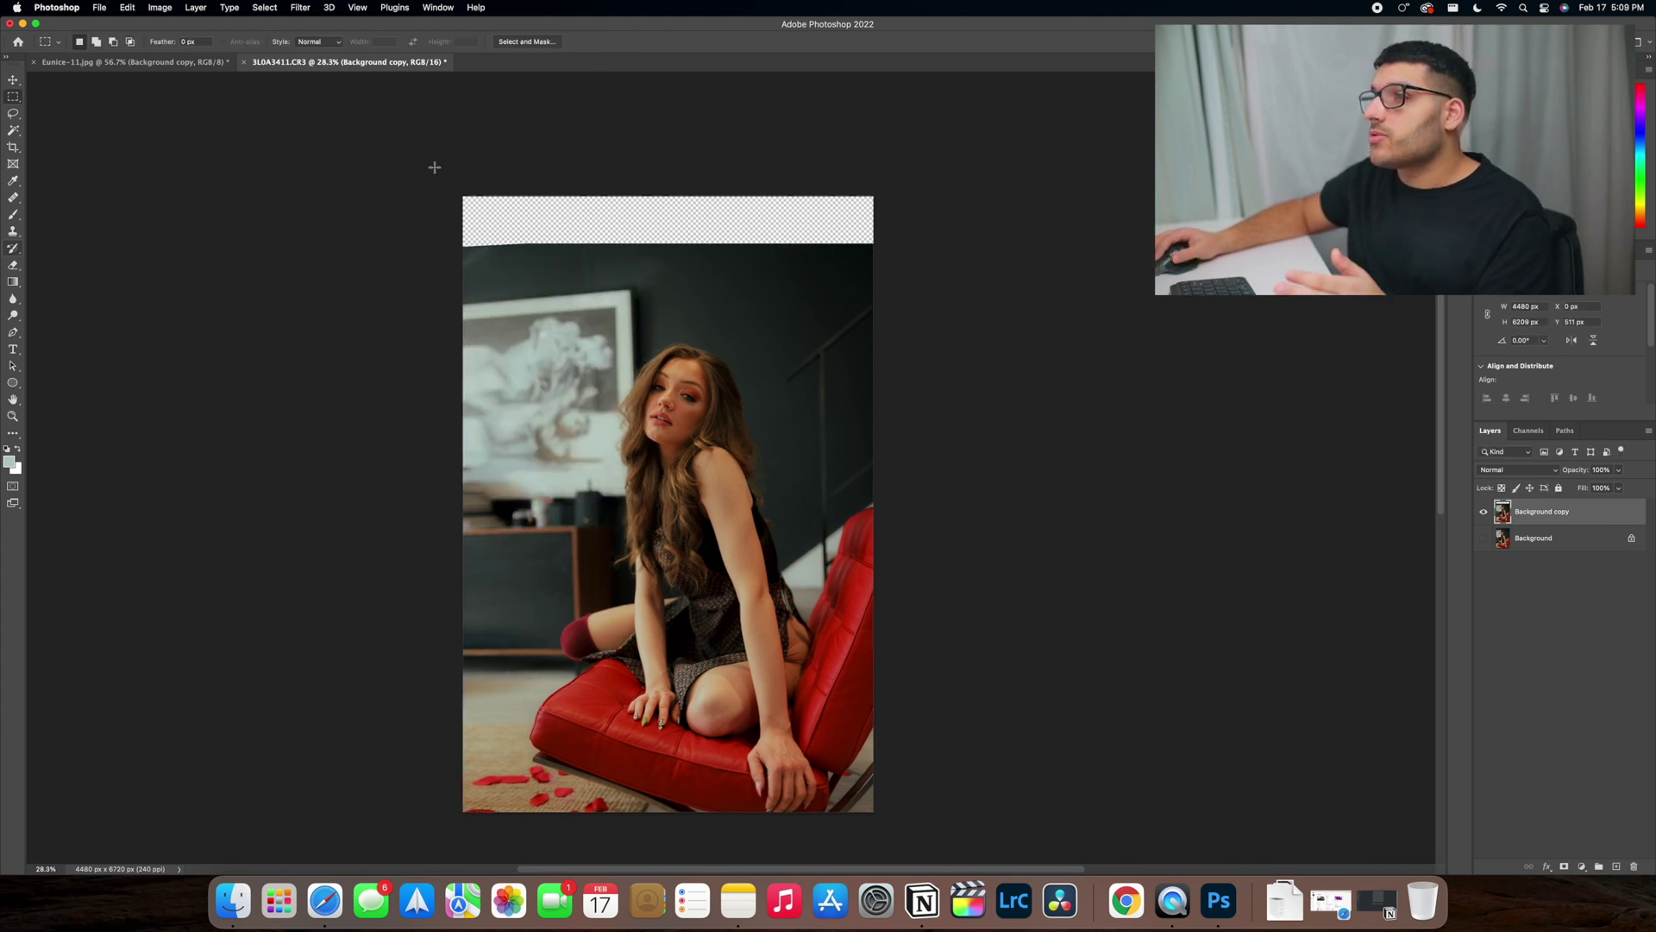
{"action": "mouse_move", "coordinate": [444, 148]}
{"action": "left_mouse_down"}
{"action": "mouse_move", "coordinate": [893, 226]}
{"action": "mouse_move", "coordinate": [943, 264]}
{"action": "left_mouse_up"}
{"action": "left_click", "coordinate": [127, 7]}
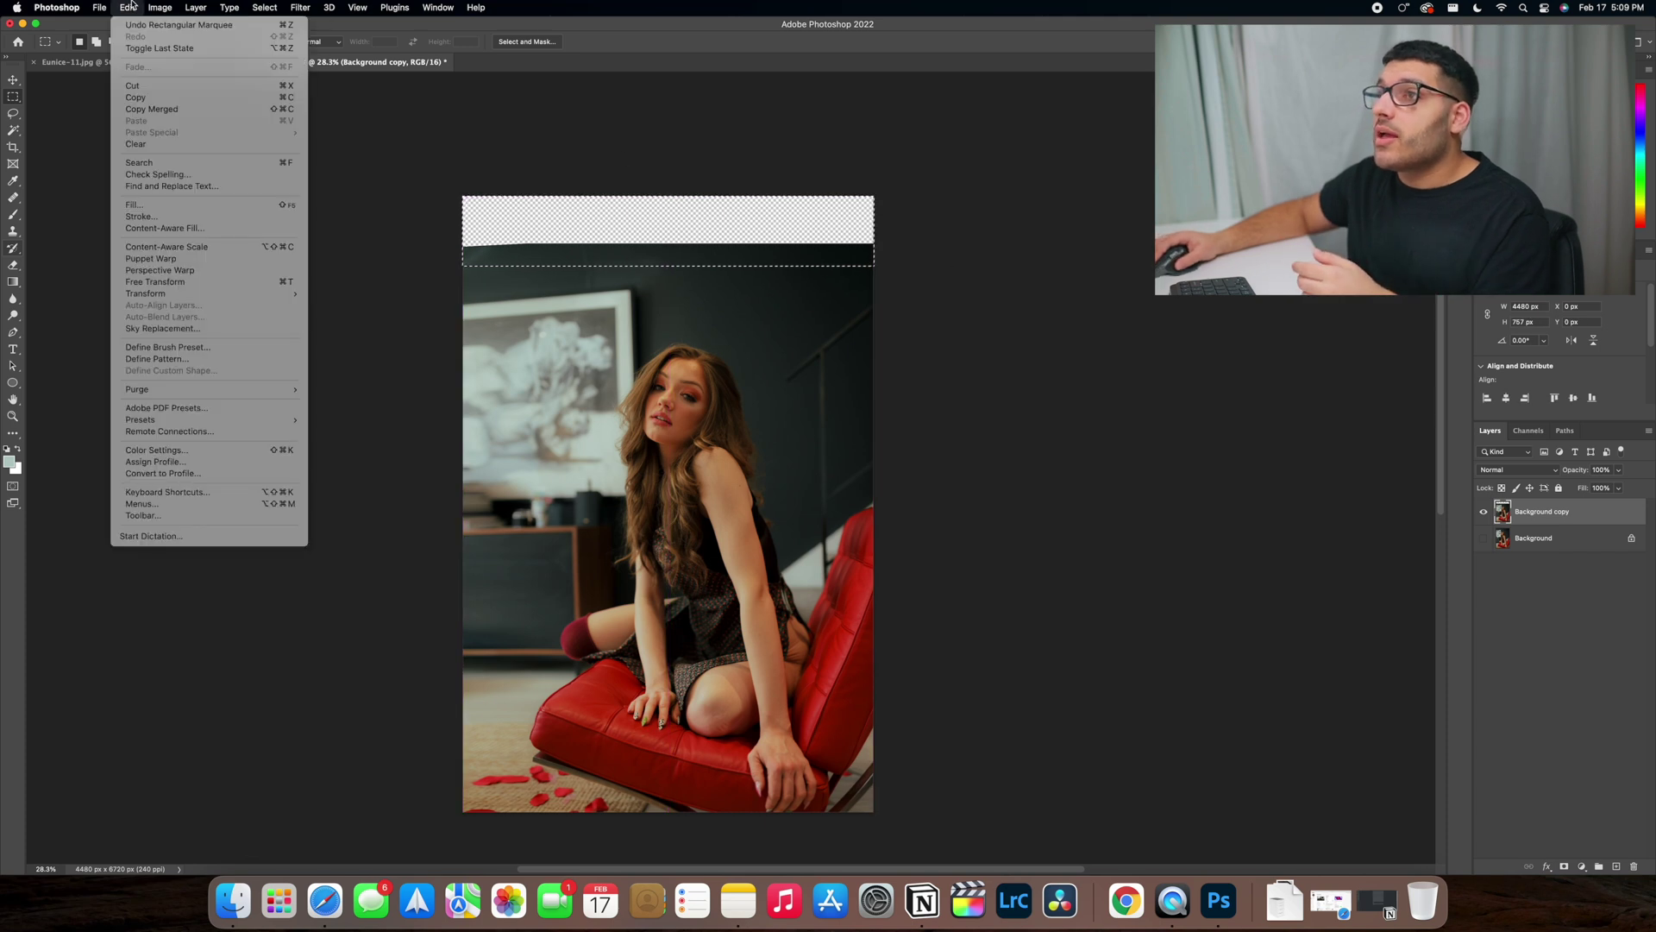
{"action": "left_click", "coordinate": [204, 244]}
{"action": "left_click_drag", "start_coordinate": [672, 248], "coordinate": [678, 197]}
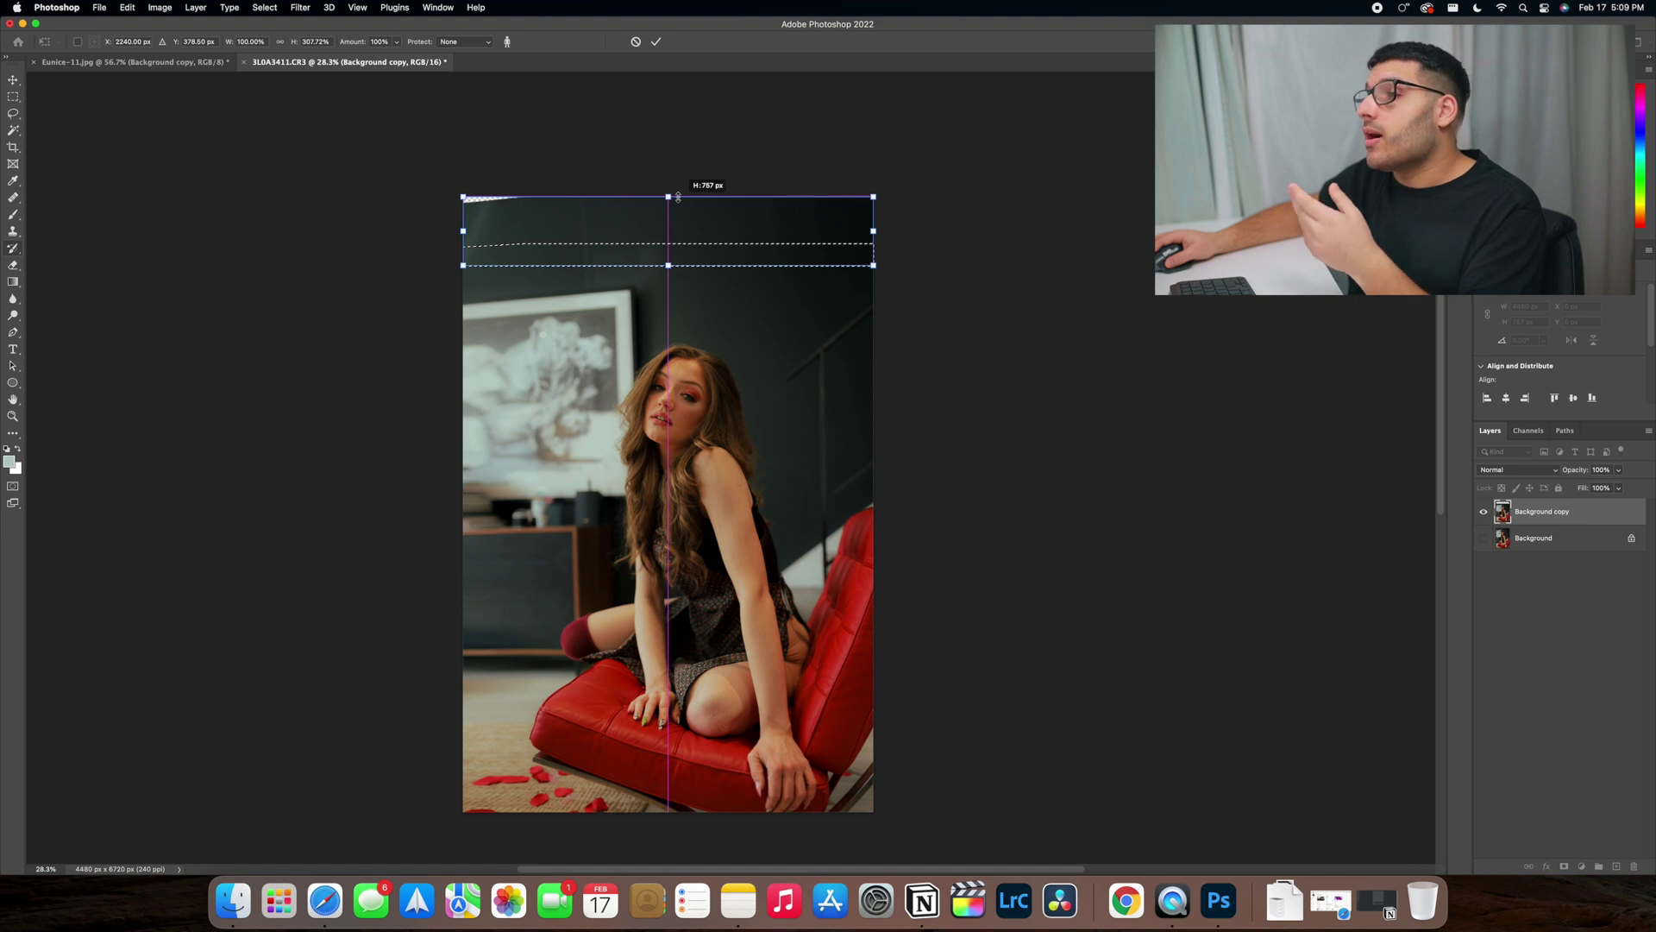
{"action": "left_click_drag", "start_coordinate": [678, 198], "coordinate": [679, 188]}
{"action": "left_click", "coordinate": [656, 41]}
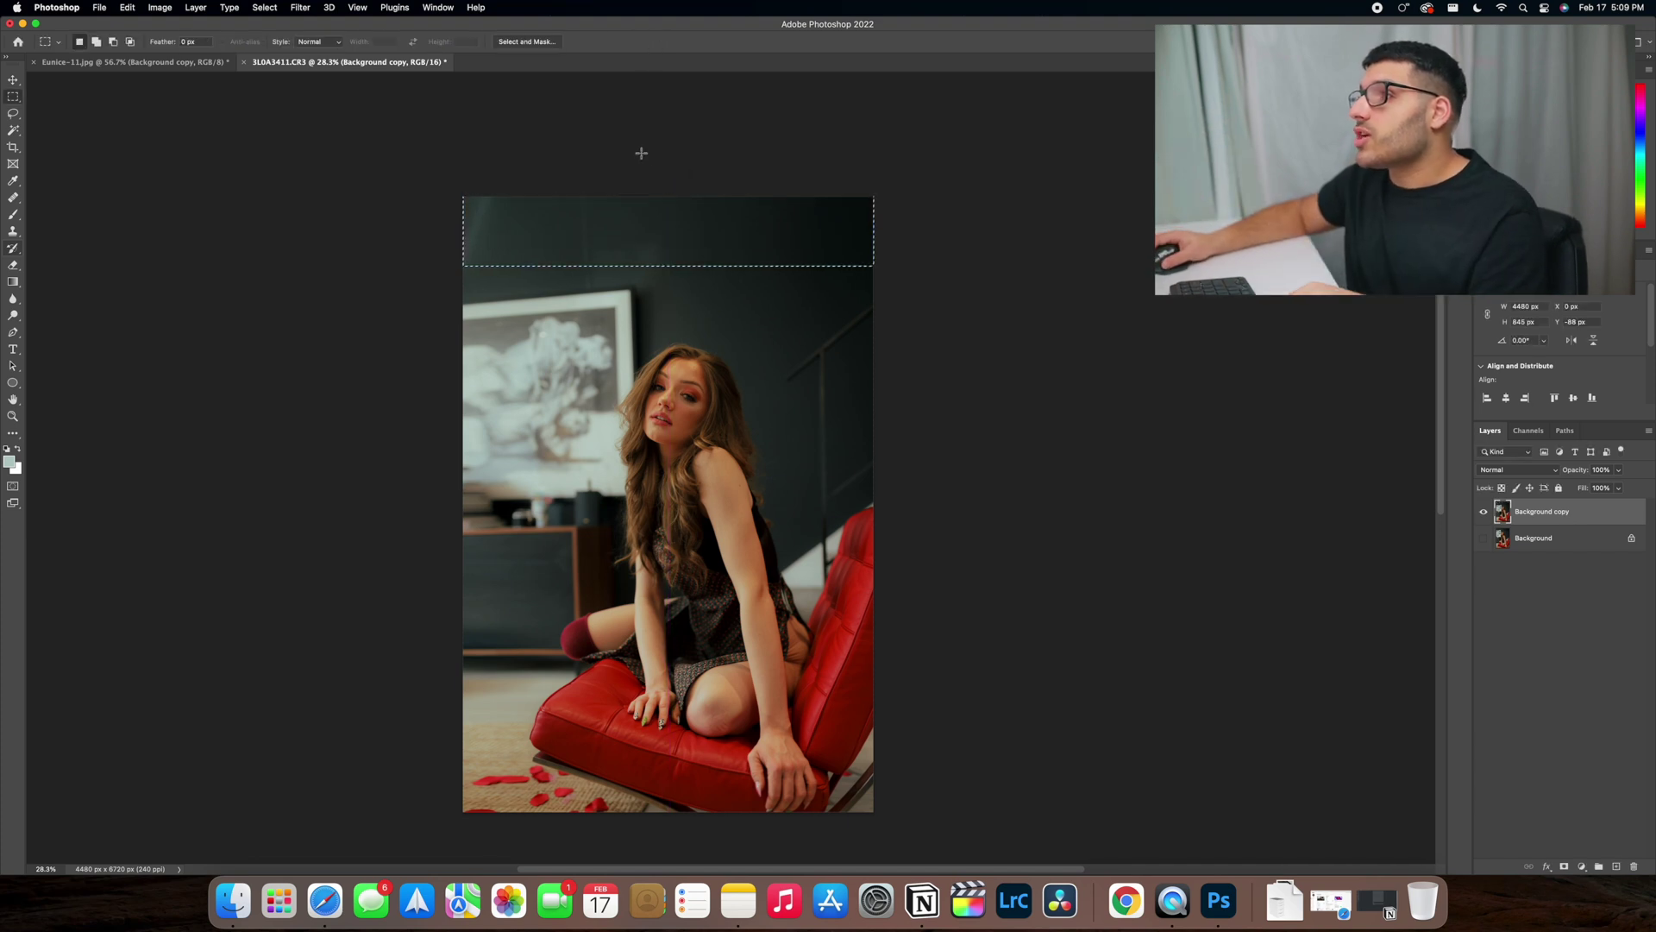
Step: Deselect and zoom in and out to inspect the filled top band
{"action": "right_click", "coordinate": [671, 207]}
{"action": "left_click", "coordinate": [682, 210]}
{"action": "scroll", "coordinate": [597, 228], "scroll_direction": "down", "scroll_amount": 1}
{"action": "scroll", "coordinate": [597, 227], "scroll_direction": "up", "scroll_amount": 3}
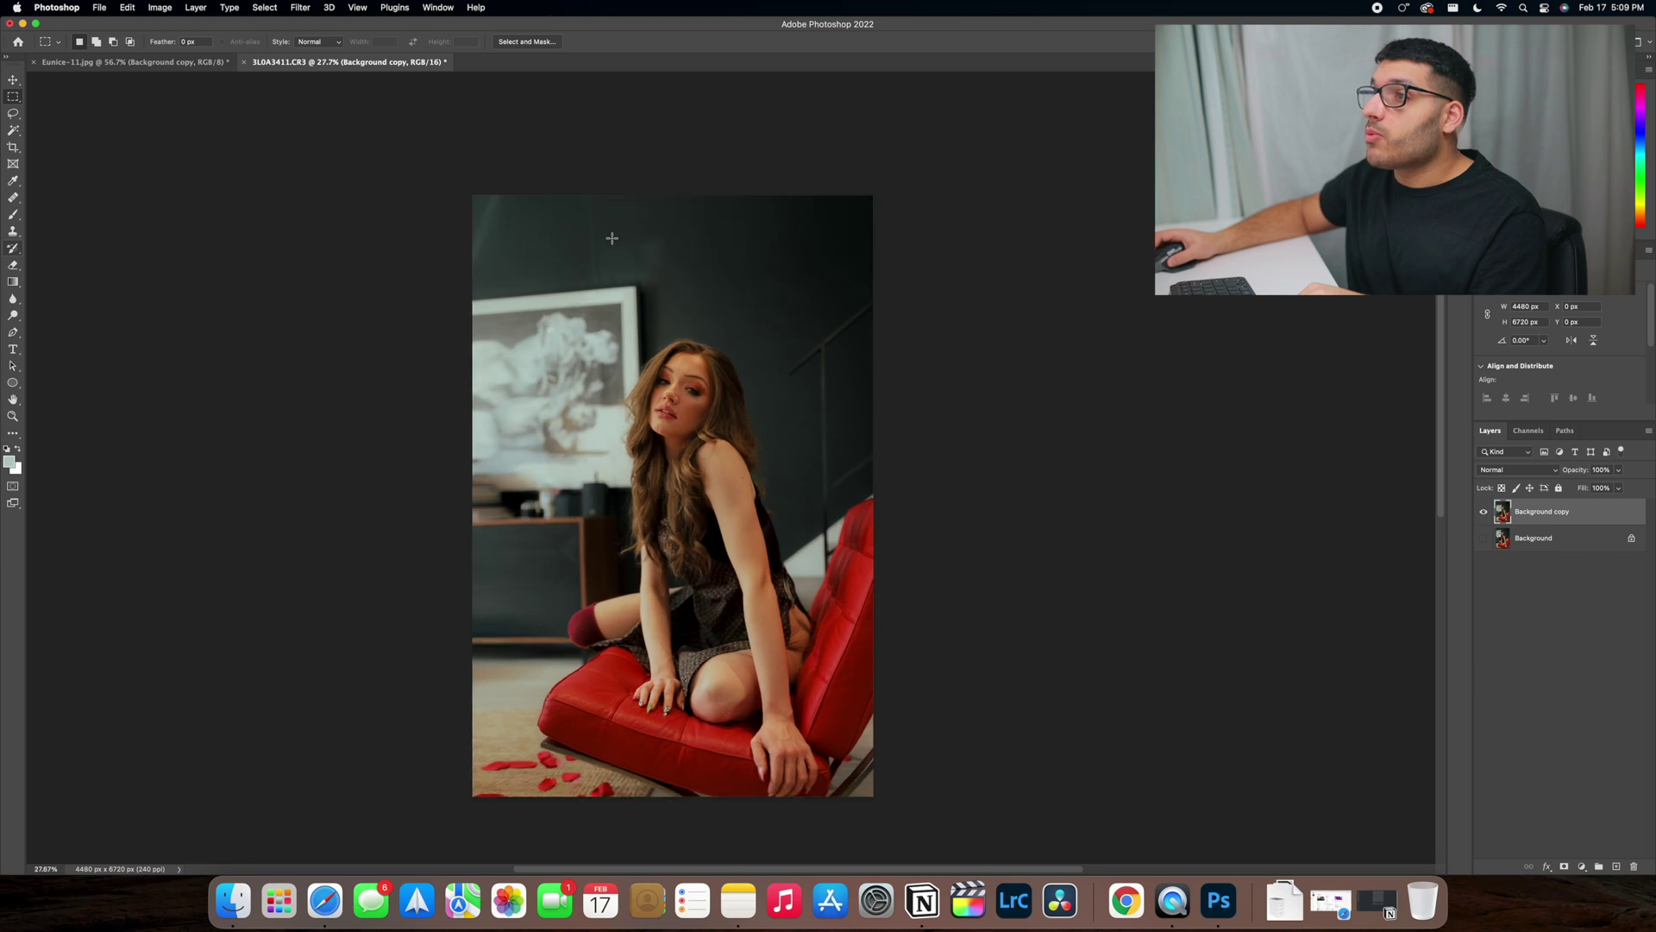
{"action": "scroll", "coordinate": [597, 228], "scroll_direction": "up", "scroll_amount": 1}
{"action": "scroll", "coordinate": [547, 244], "scroll_direction": "down", "scroll_amount": 2}
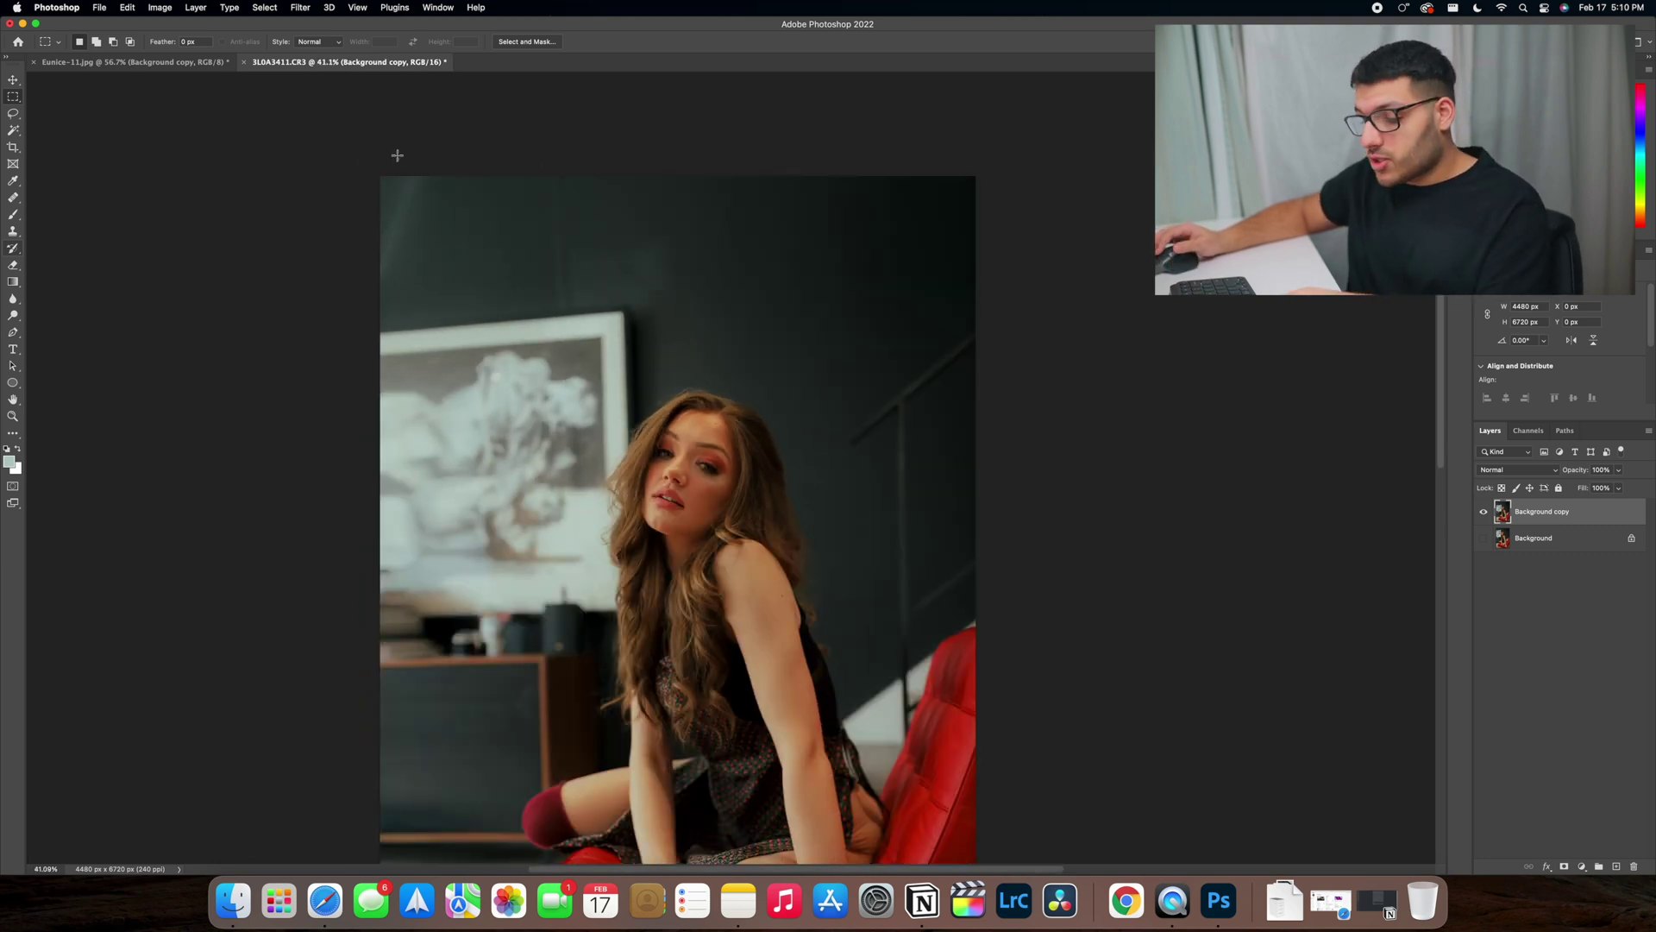
Step: Undo the top stretch to restore the transparent band, then deselect
{"action": "key", "text": "s"}
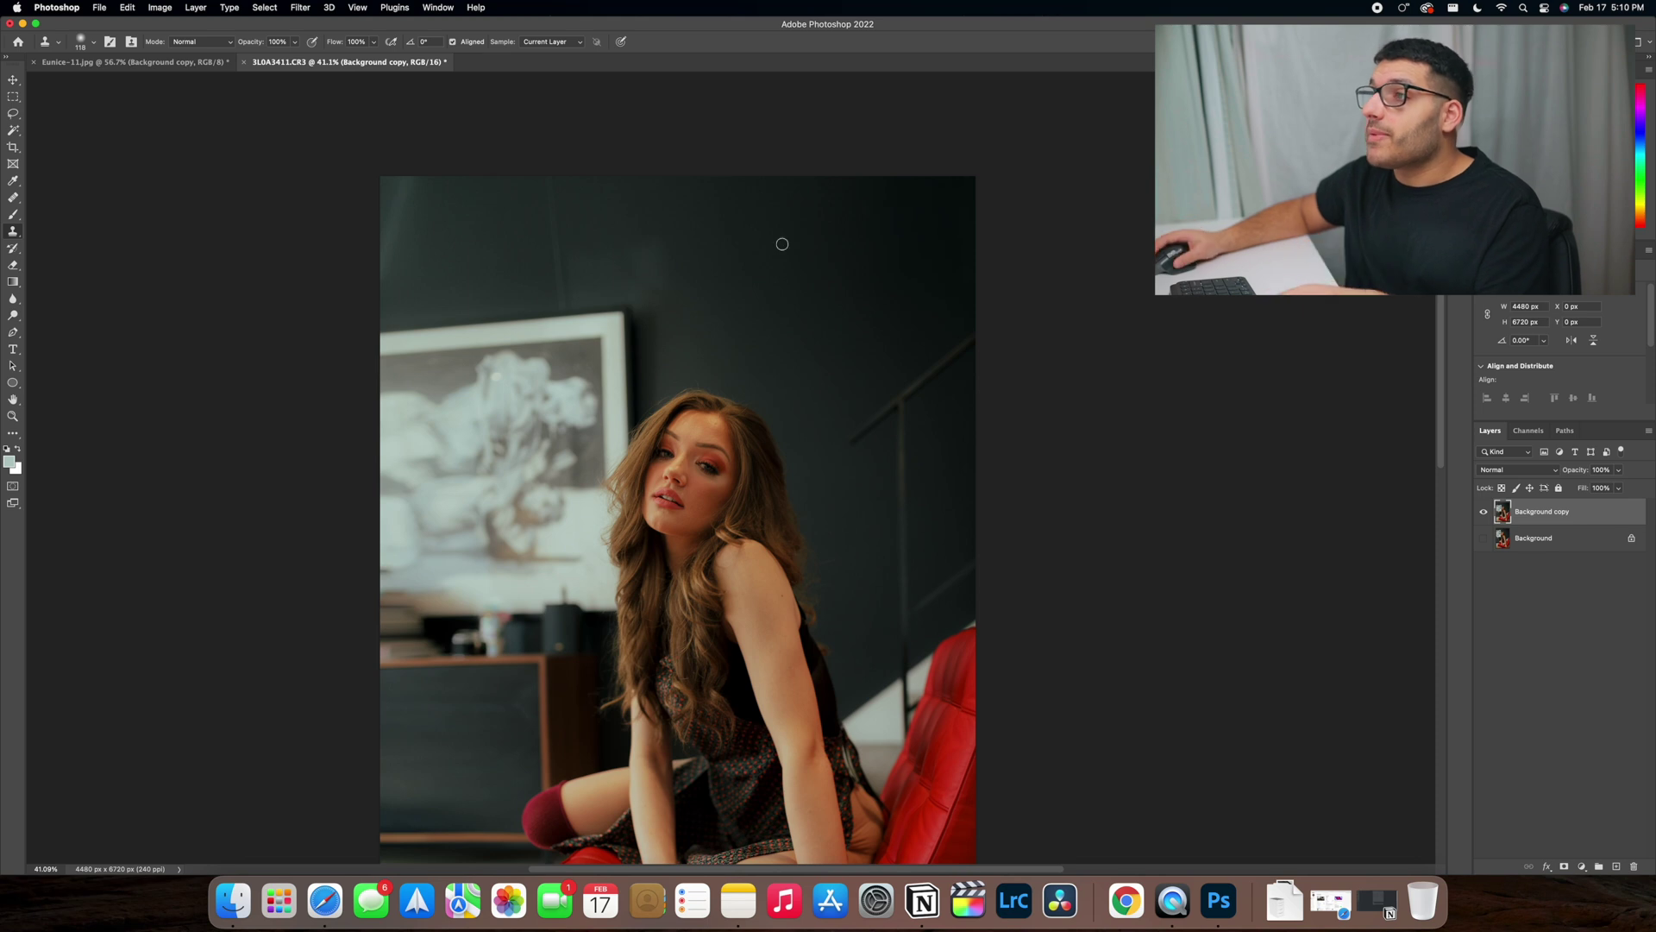
{"action": "key", "text": "super+z"}
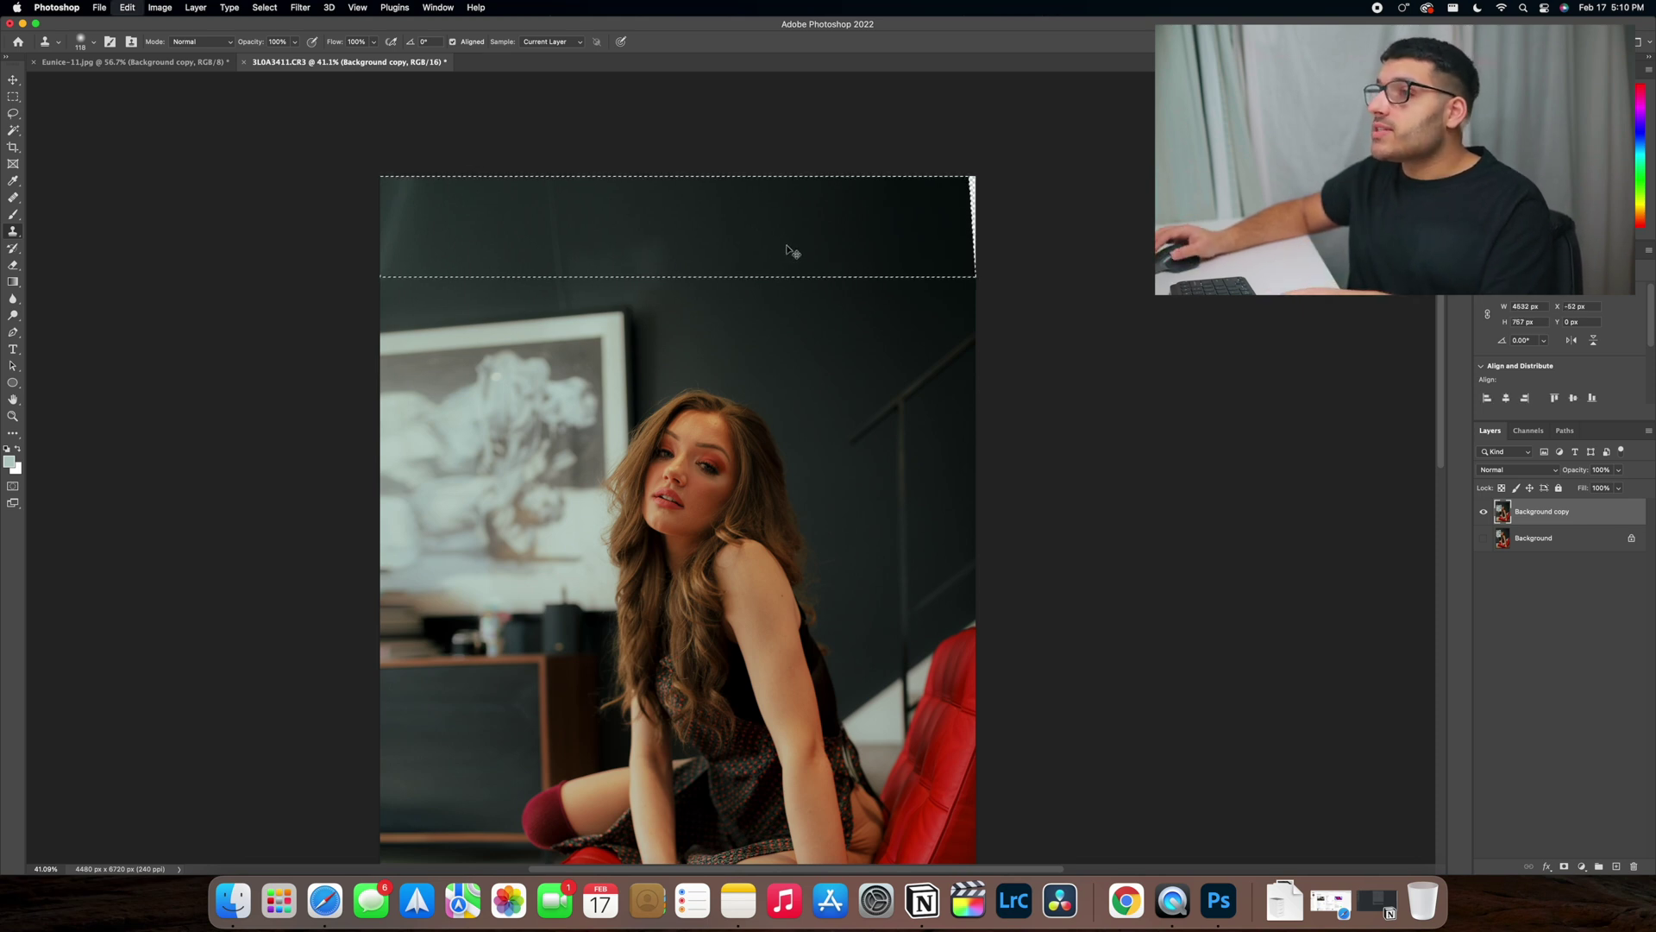
{"action": "key", "text": "super+z"}
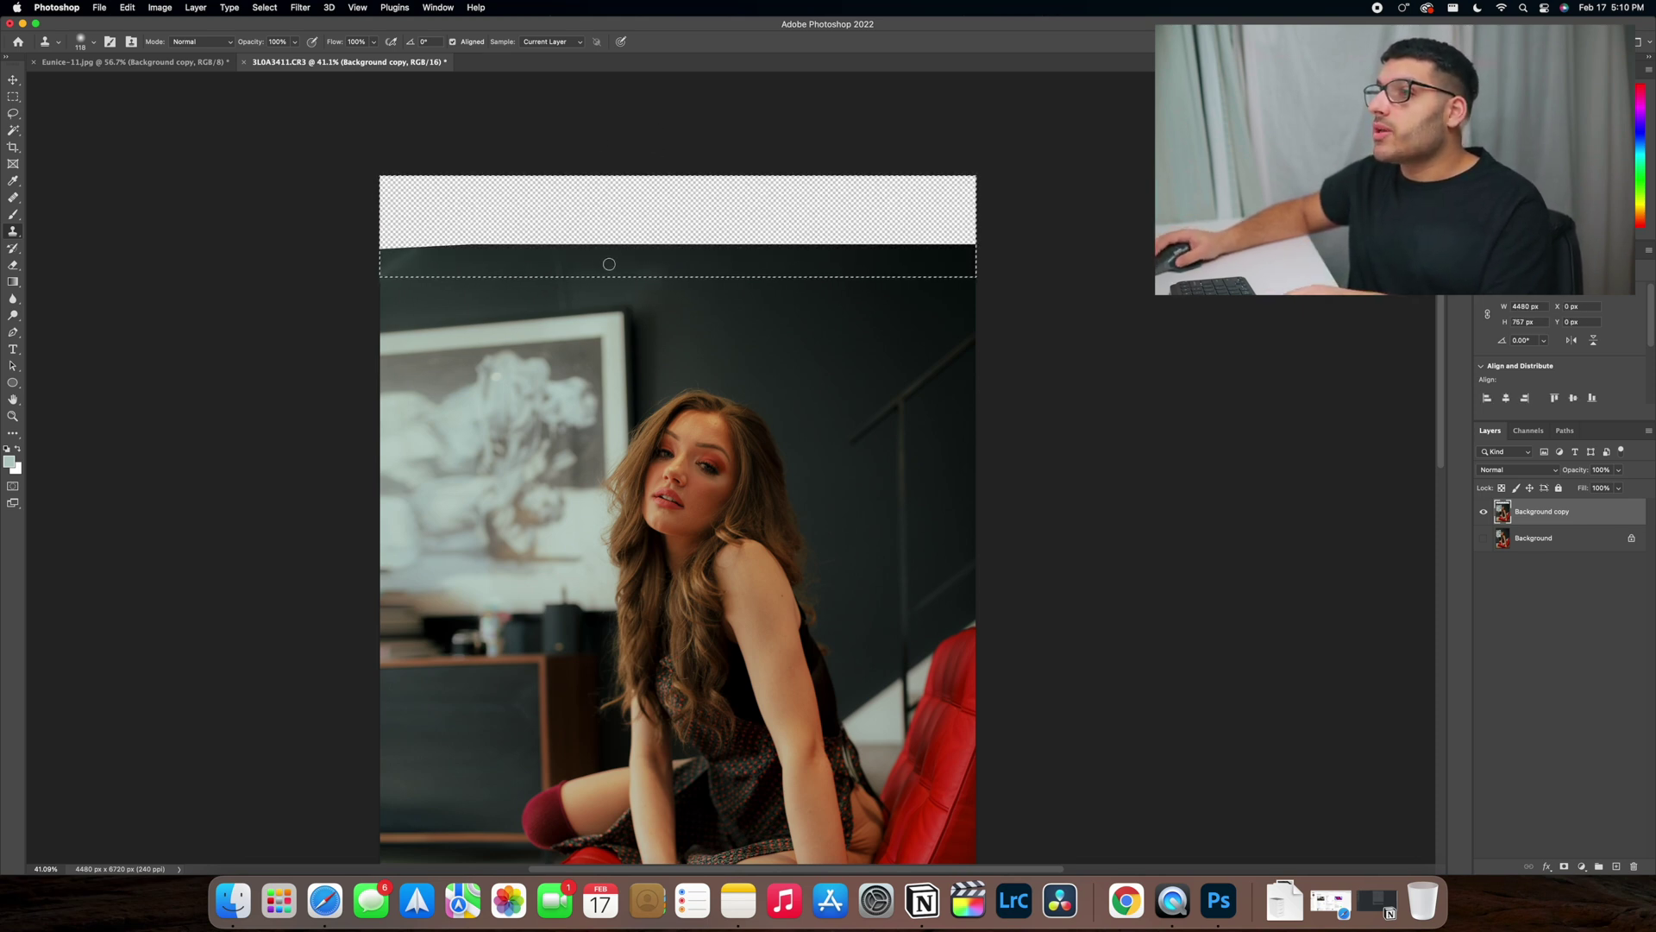
{"action": "key", "text": "m"}
{"action": "right_click", "coordinate": [597, 253]}
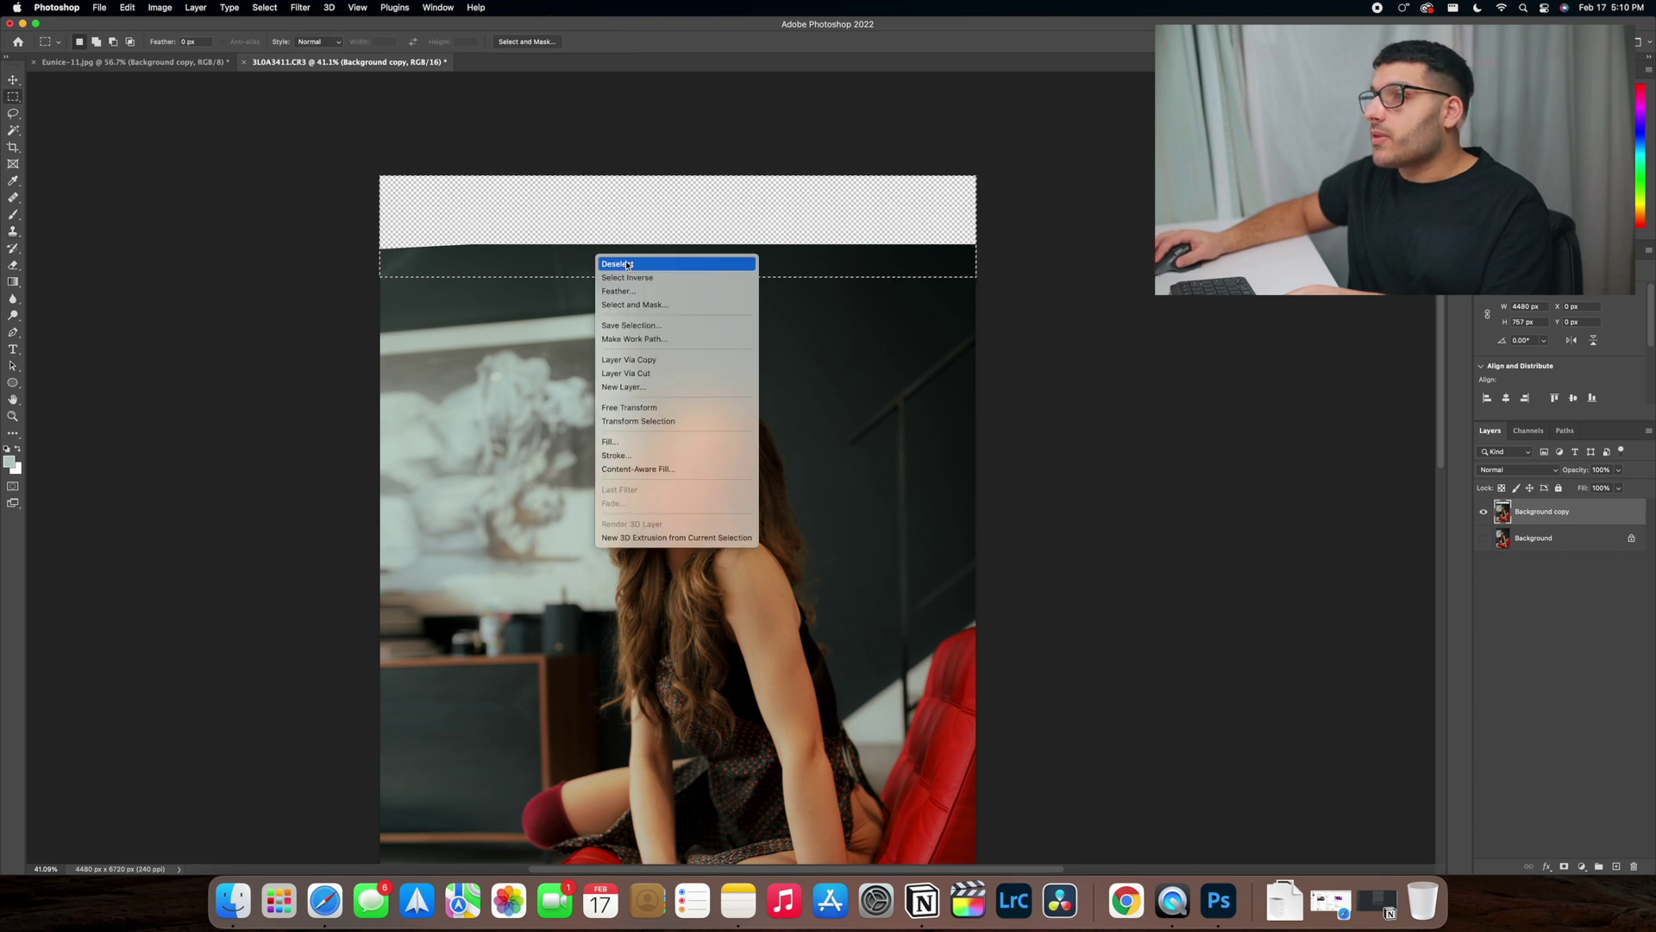
{"action": "left_click", "coordinate": [608, 256]}
Step: Content-Aware Scale a taller top strip up to the canvas top, then deselect
{"action": "left_click_drag", "start_coordinate": [379, 176], "coordinate": [985, 303]}
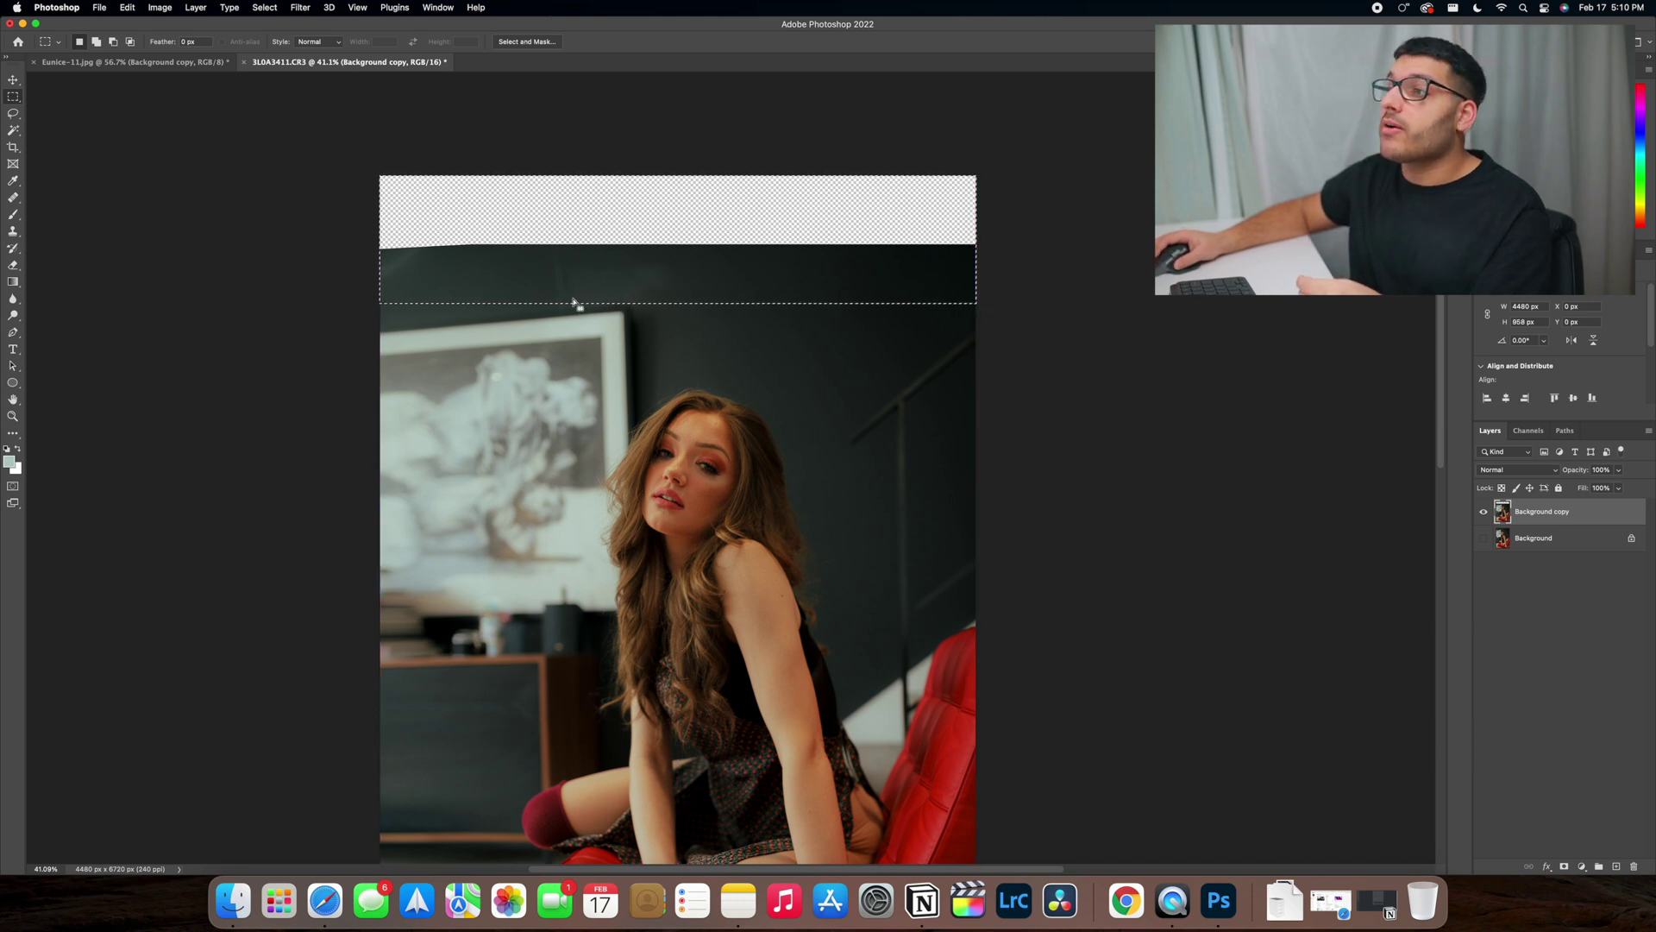
{"action": "left_click", "coordinate": [147, 7]}
{"action": "mouse_move", "coordinate": [128, 6]}
{"action": "left_click", "coordinate": [177, 247]}
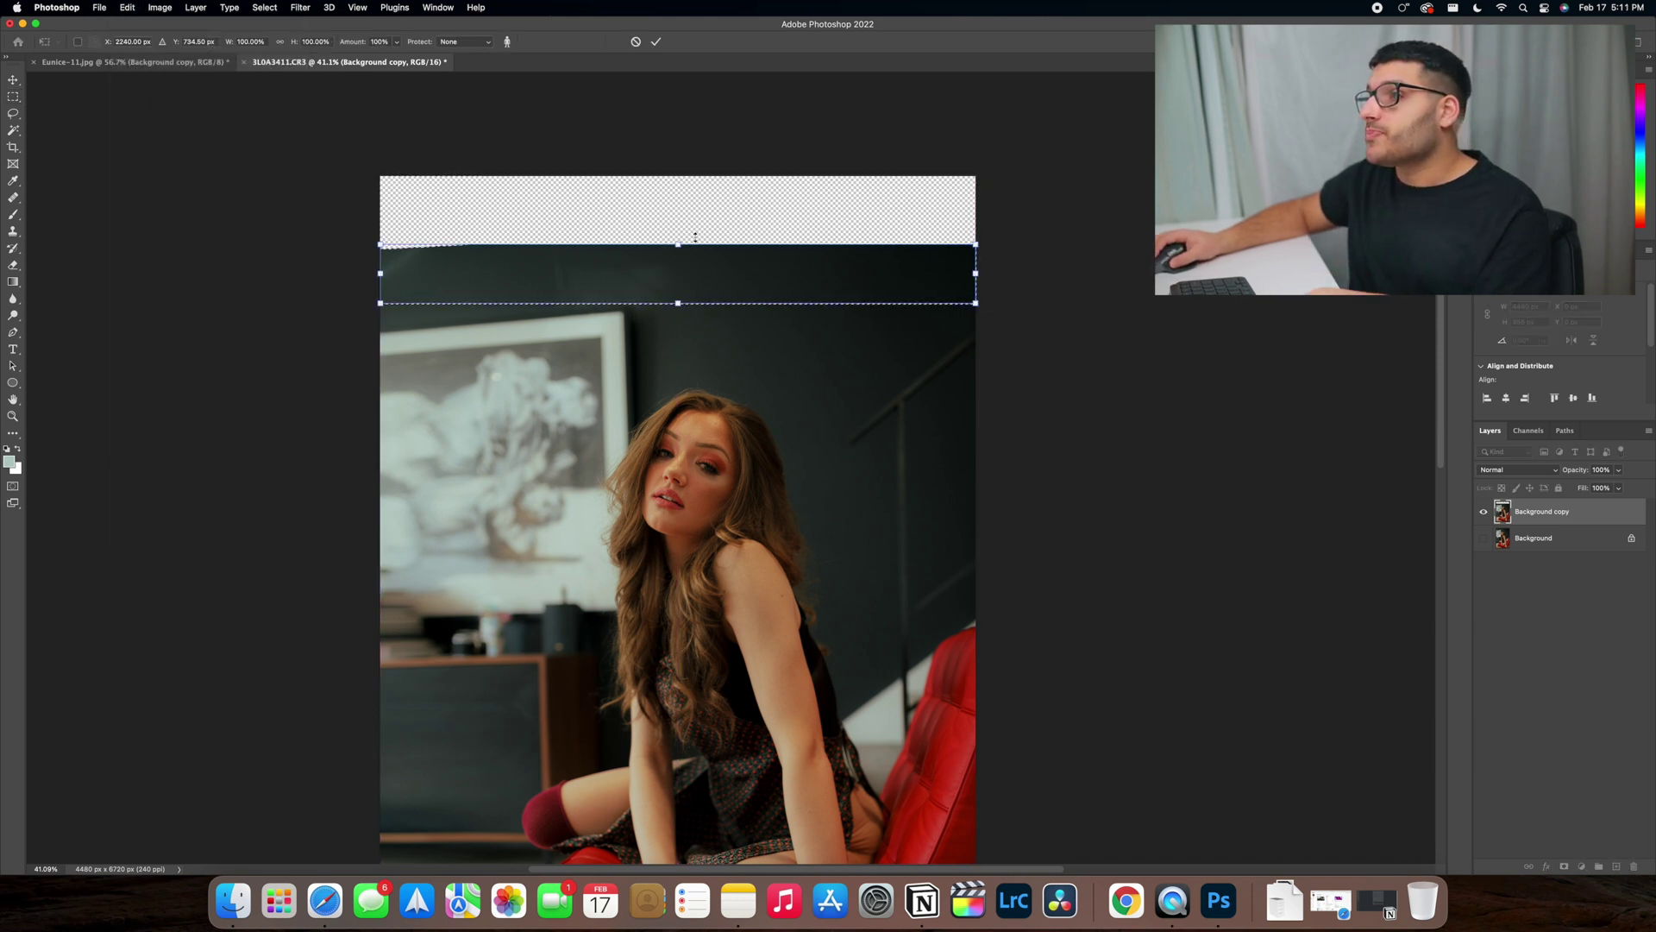
{"action": "left_click_drag", "start_coordinate": [678, 244], "coordinate": [689, 167]}
{"action": "key", "text": "Return"}
{"action": "right_click", "coordinate": [696, 259]}
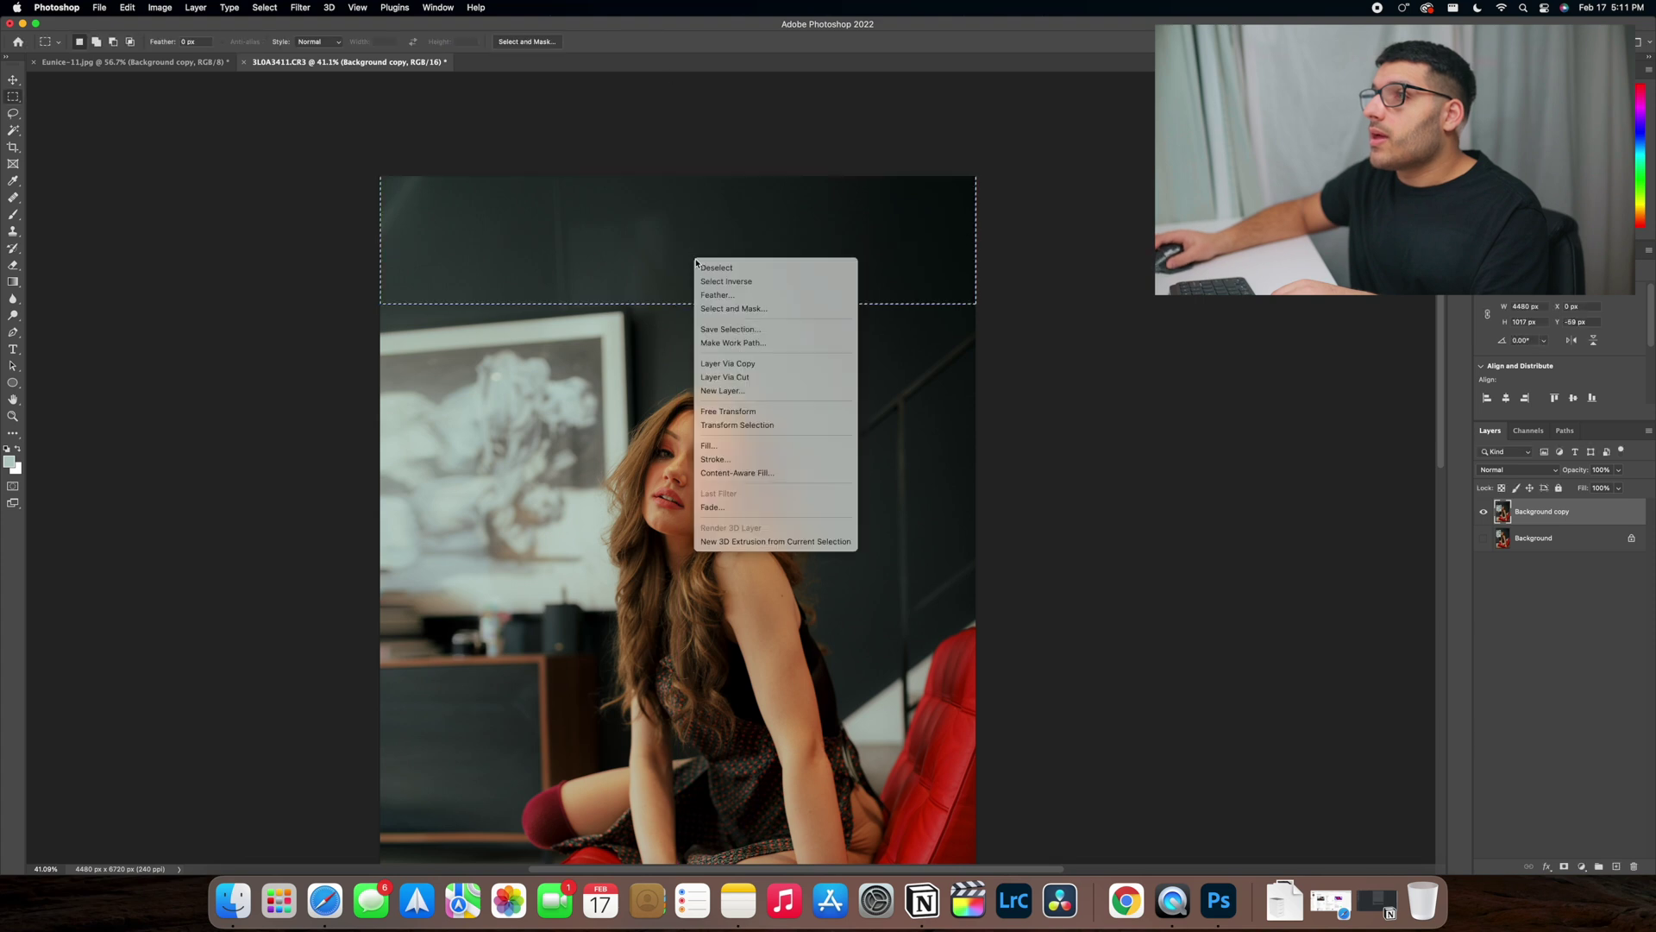
{"action": "left_click", "coordinate": [726, 267]}
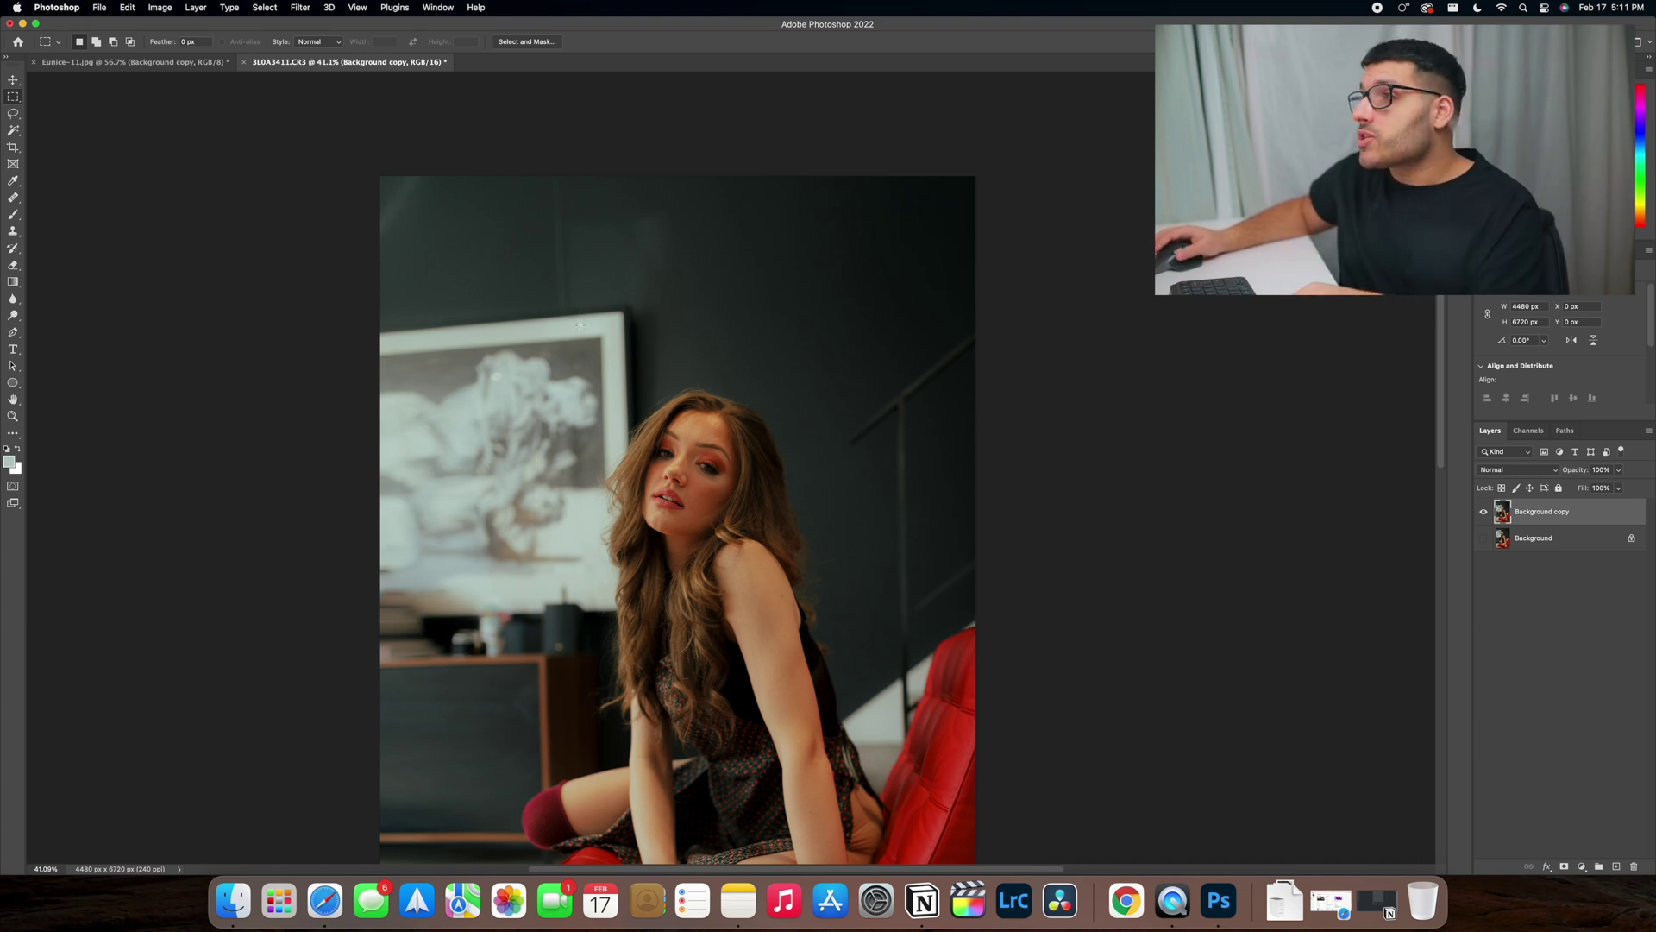
{"action": "scroll", "coordinate": [581, 324], "scroll_direction": "down", "scroll_amount": 4}
{"action": "scroll", "coordinate": [614, 431], "scroll_direction": "up", "scroll_amount": 1}
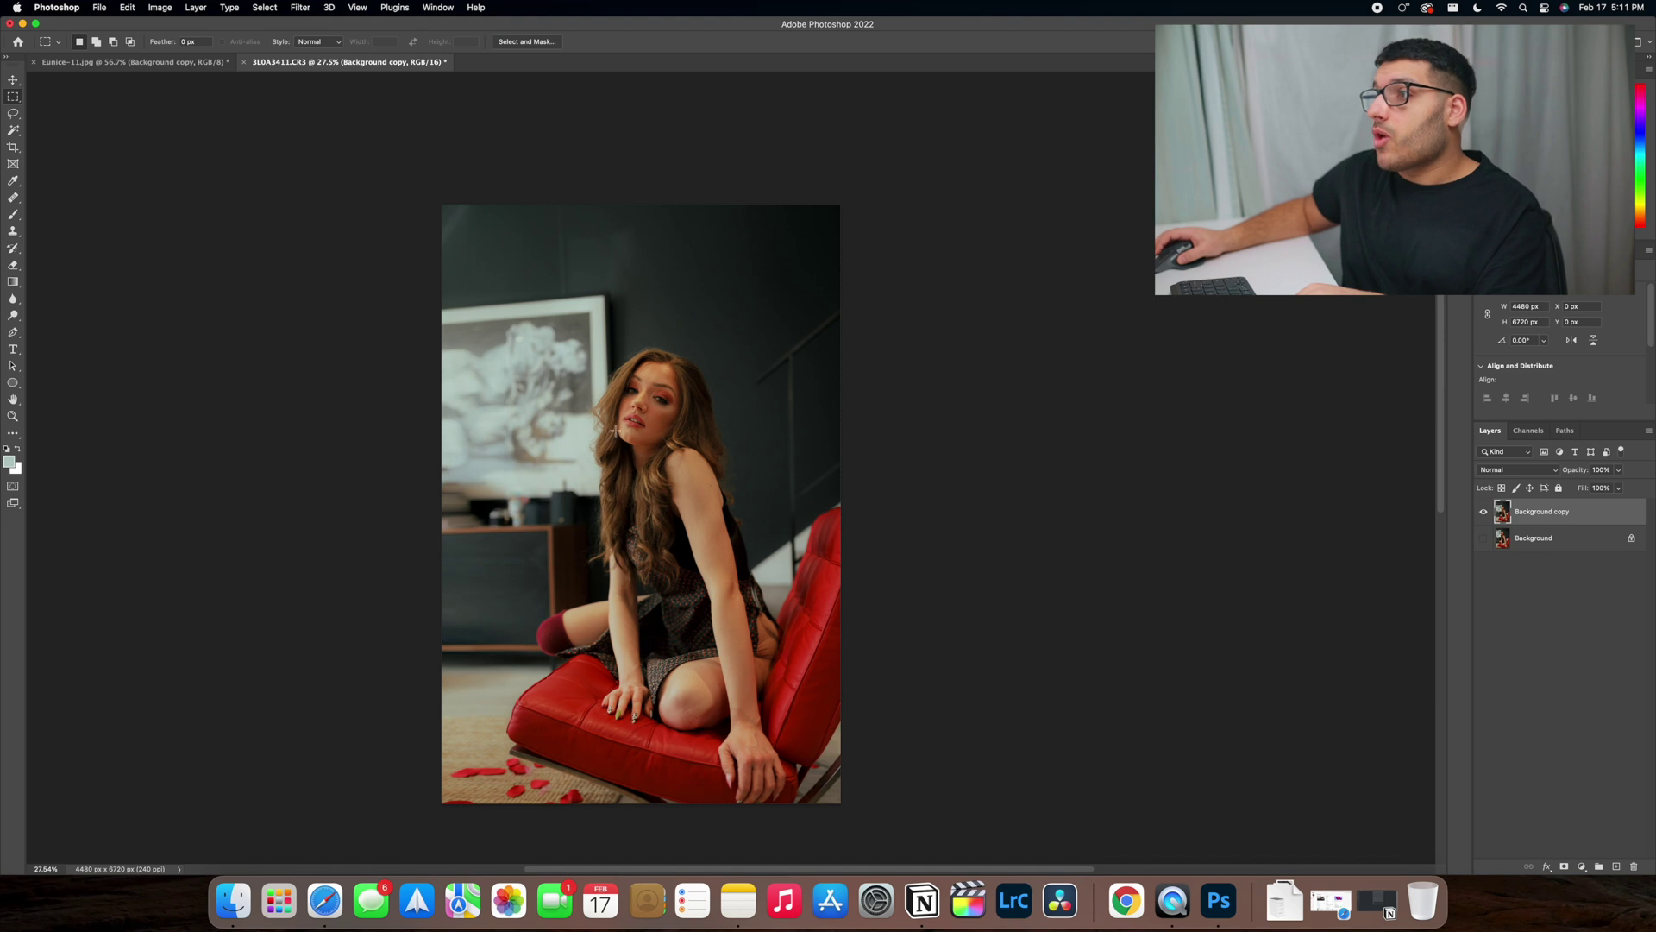
Step: Show the Background layer, then toggle Background copy's visibility off and on to compare
{"action": "scroll", "coordinate": [589, 502], "scroll_direction": "up", "scroll_amount": 2}
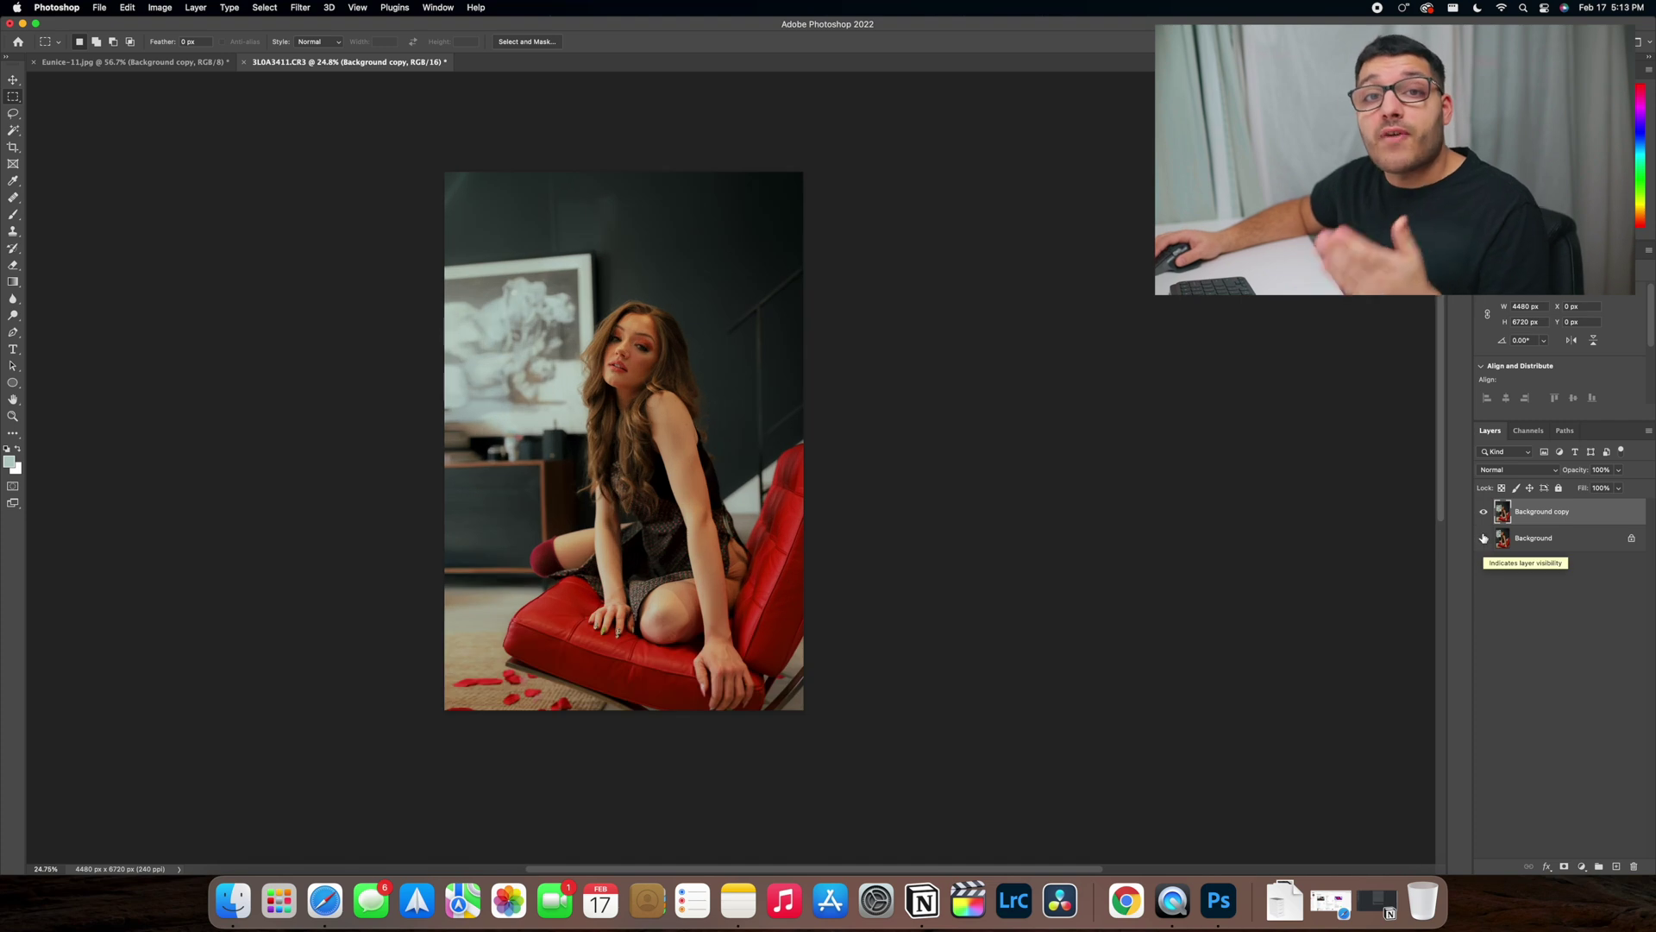
{"action": "left_click", "coordinate": [1484, 540]}
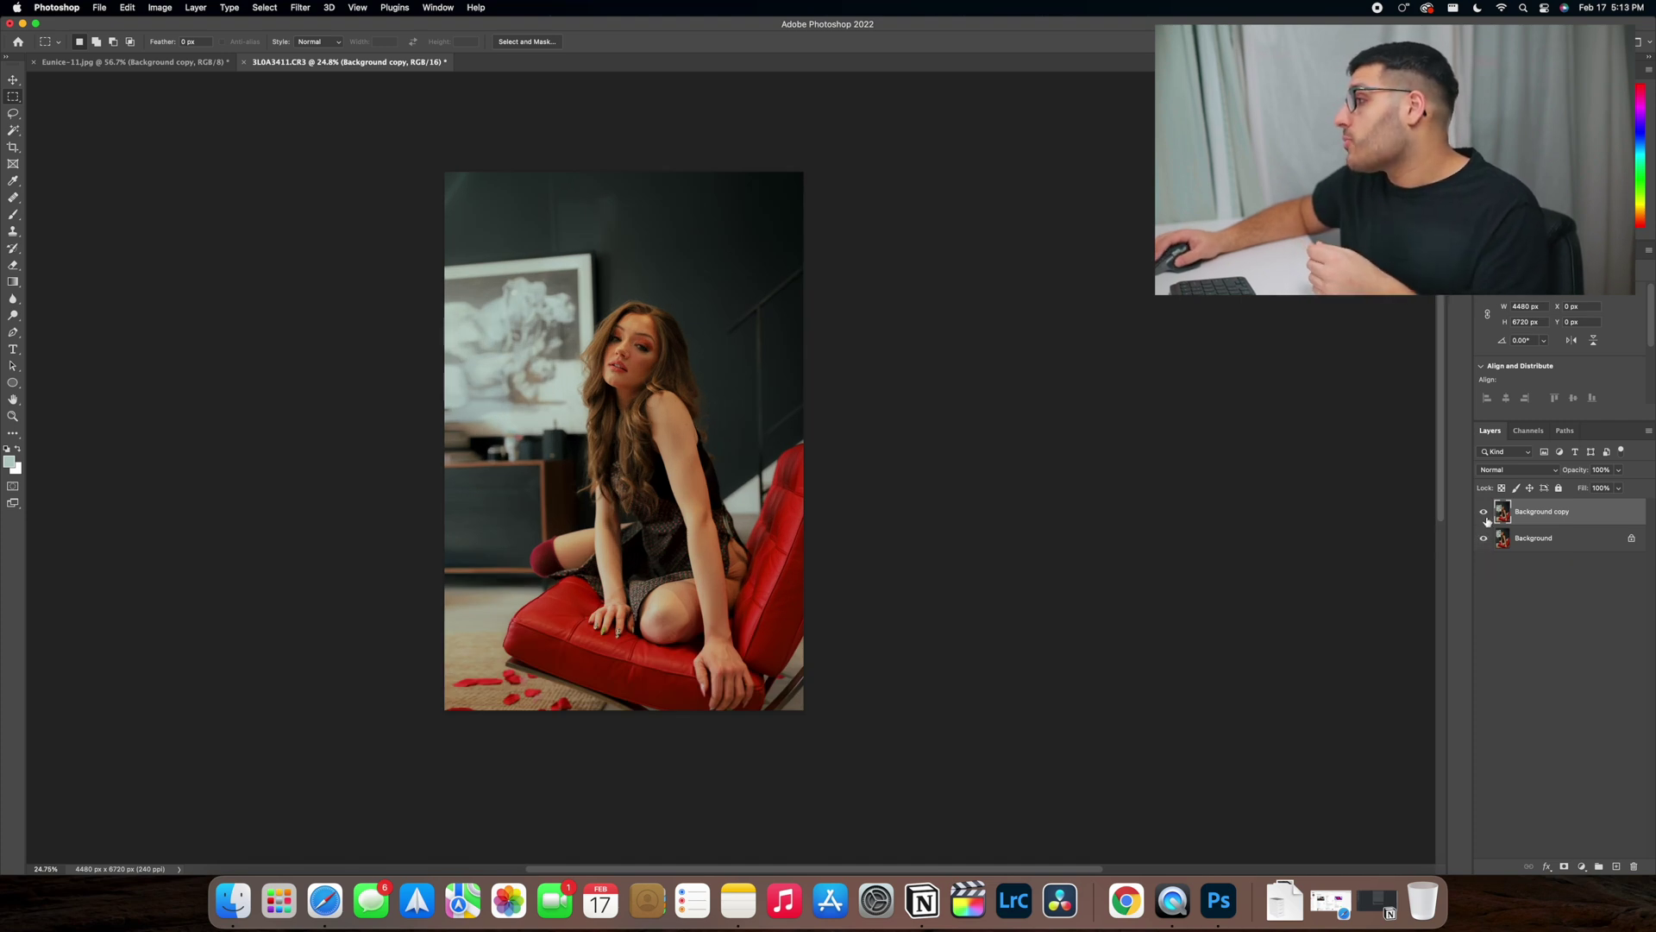
{"action": "left_click", "coordinate": [1481, 515]}
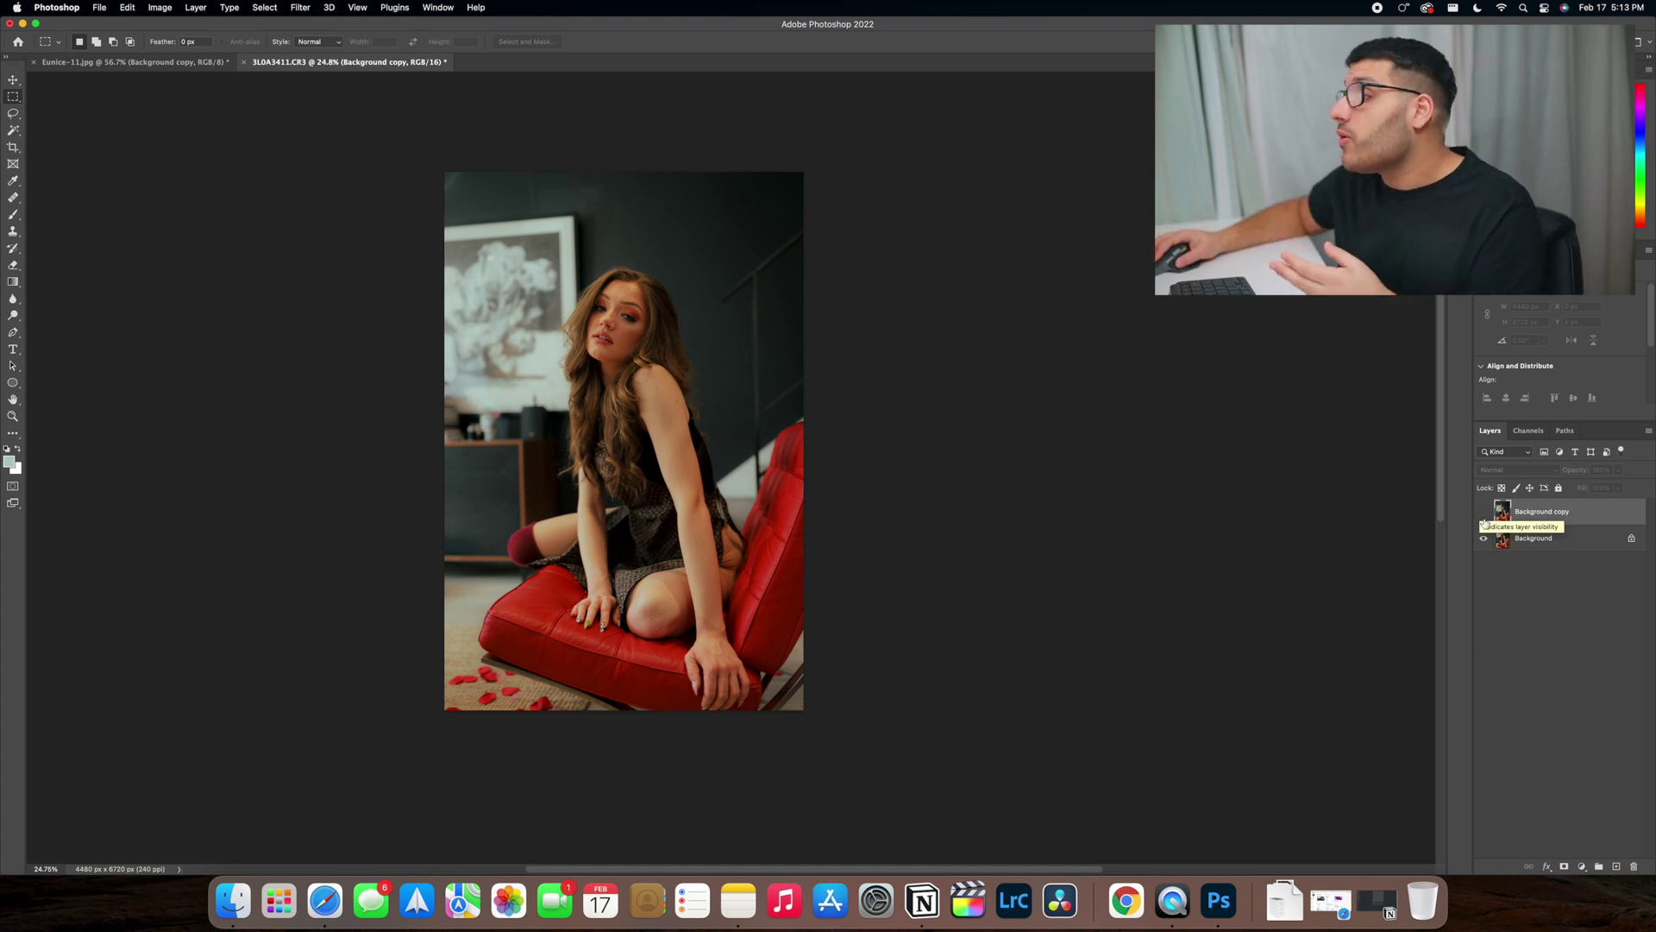
{"action": "left_click", "coordinate": [1484, 515]}
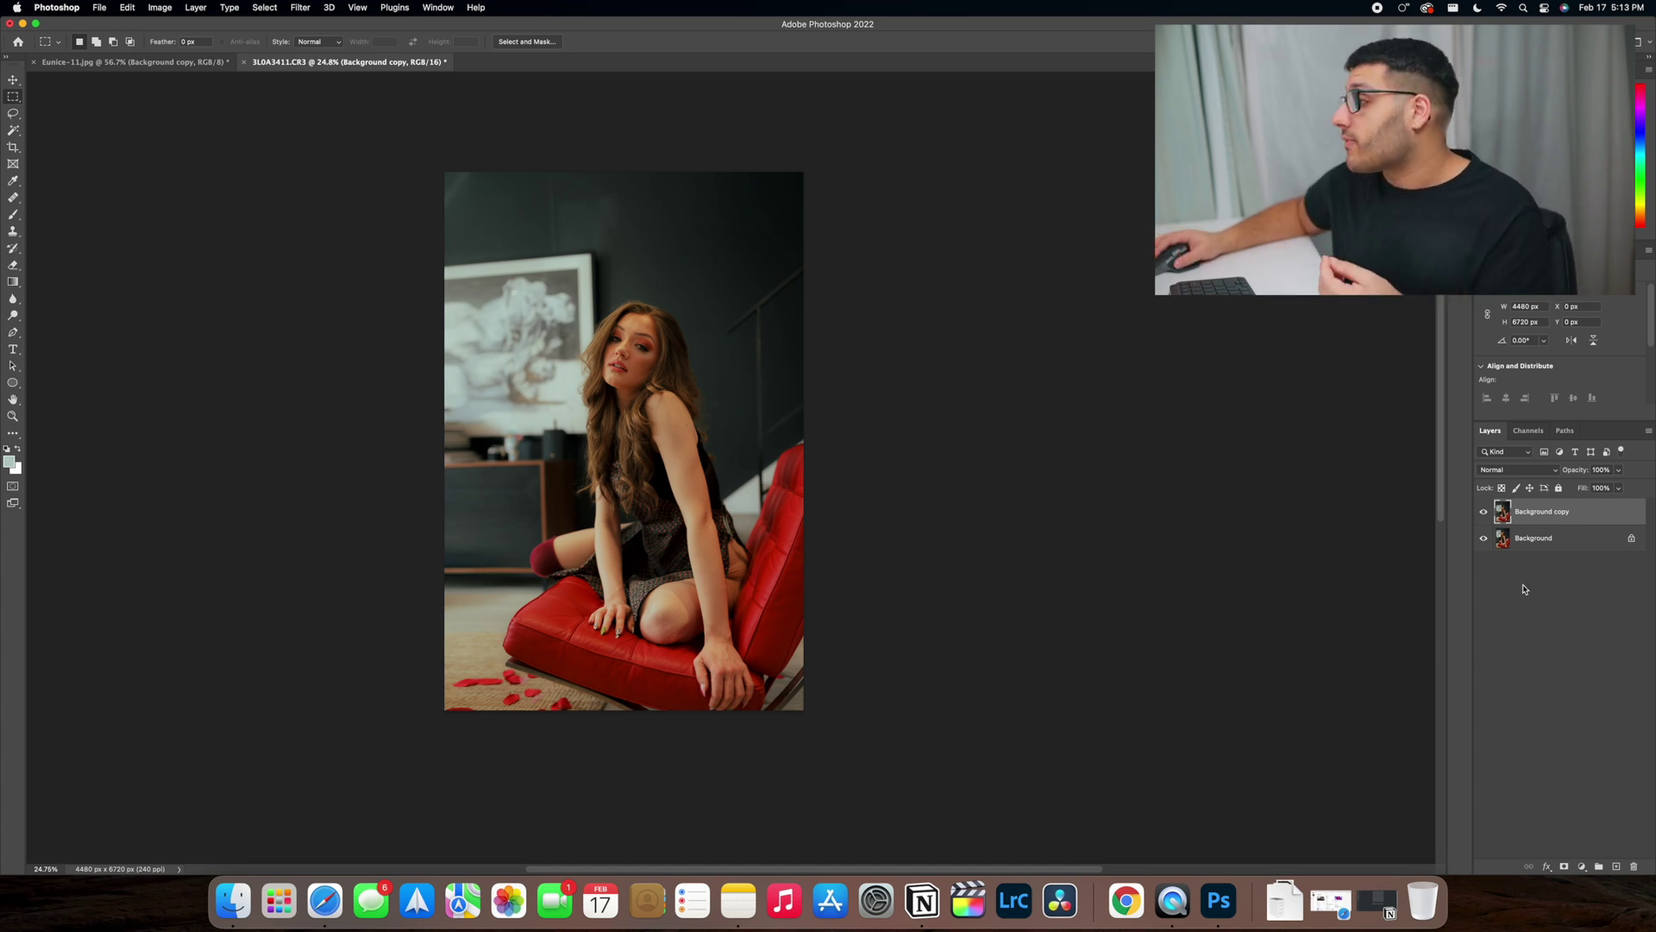
{"action": "left_click", "coordinate": [15, 152]}
Step: Crop the photo at the 4:5 (8:10) ratio to 4480 × 5600 px, nudging the image up first
{"action": "left_click", "coordinate": [101, 42]}
{"action": "left_click", "coordinate": [101, 42]}
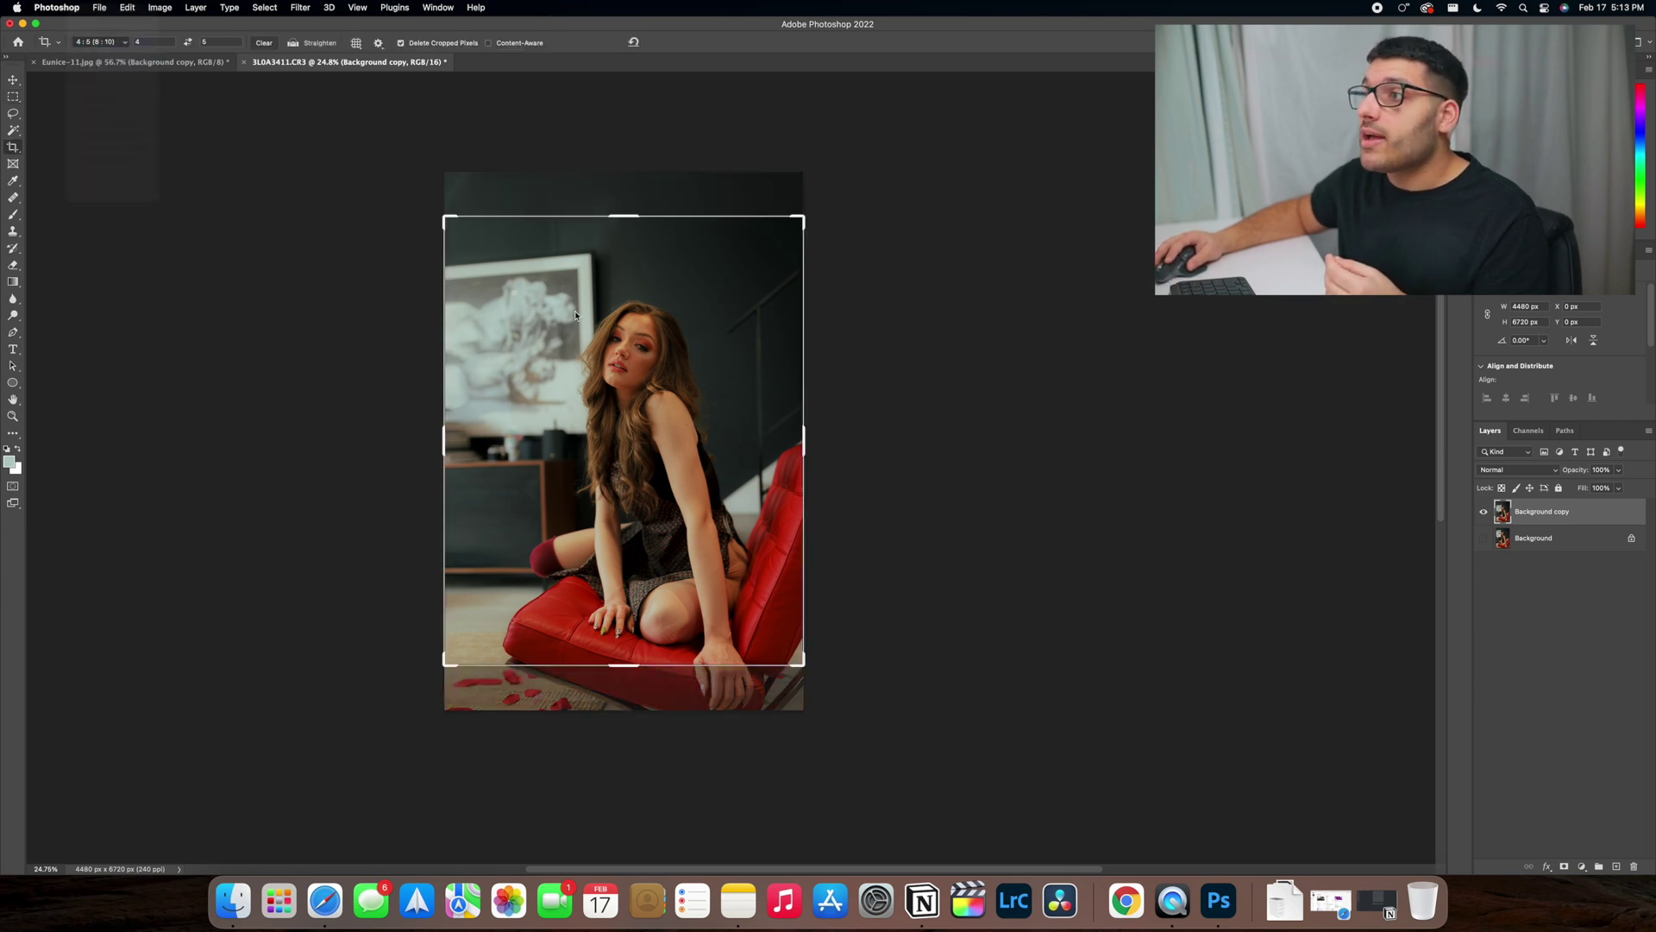
{"action": "left_click_drag", "start_coordinate": [621, 476], "coordinate": [619, 431]}
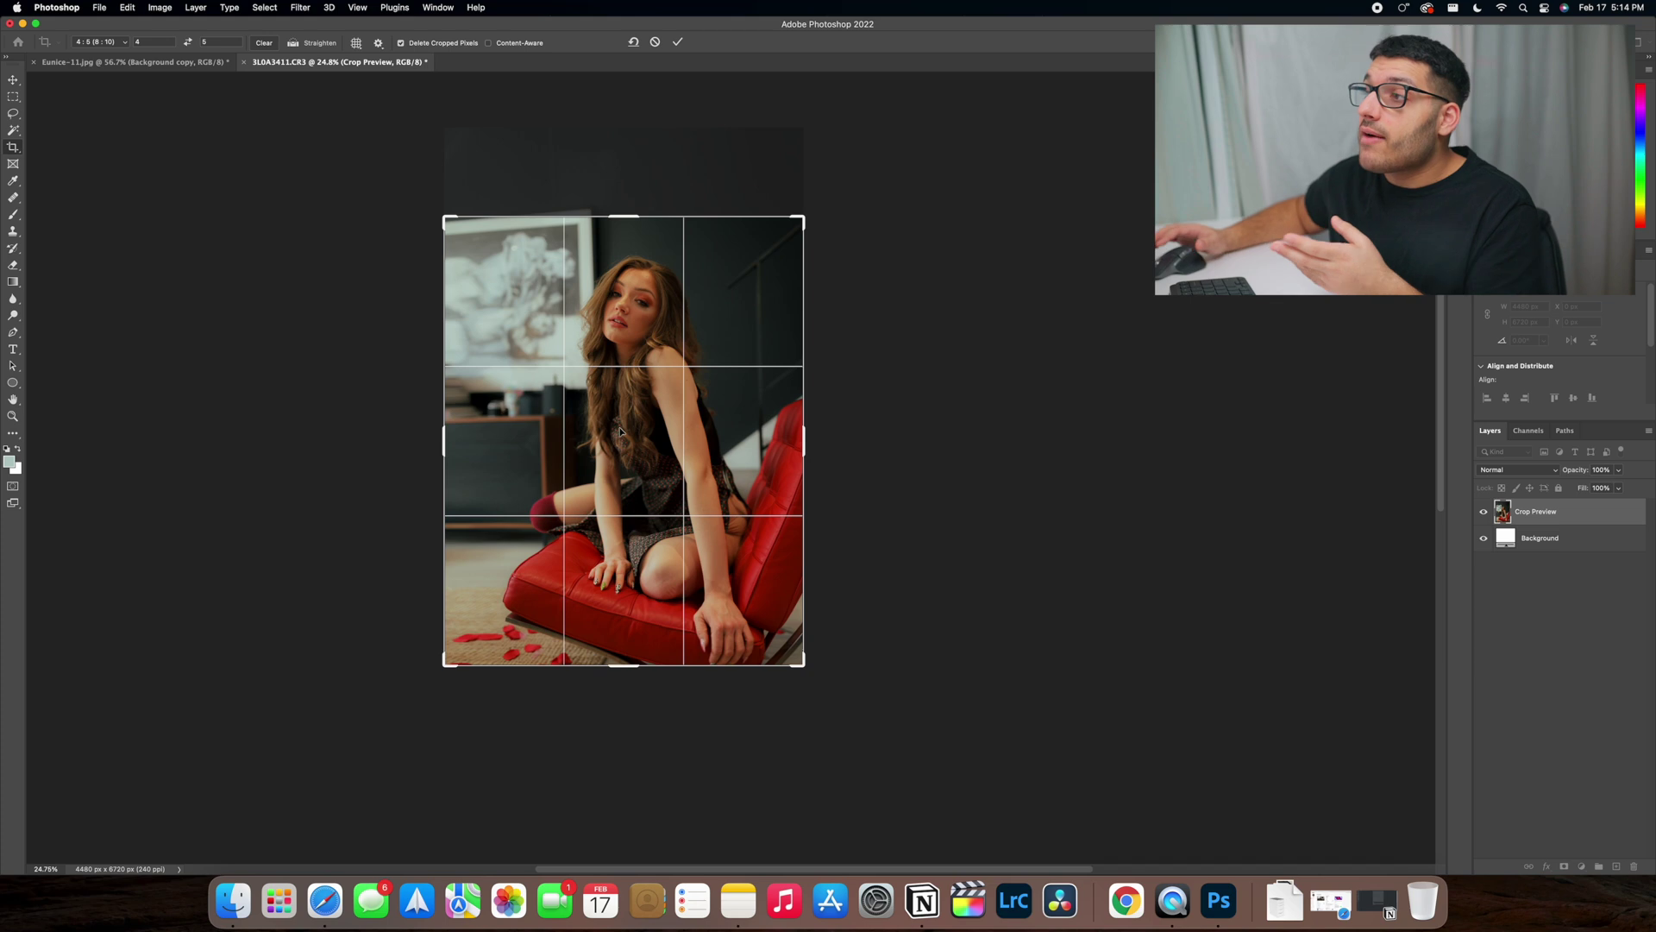
{"action": "left_click", "coordinate": [676, 43]}
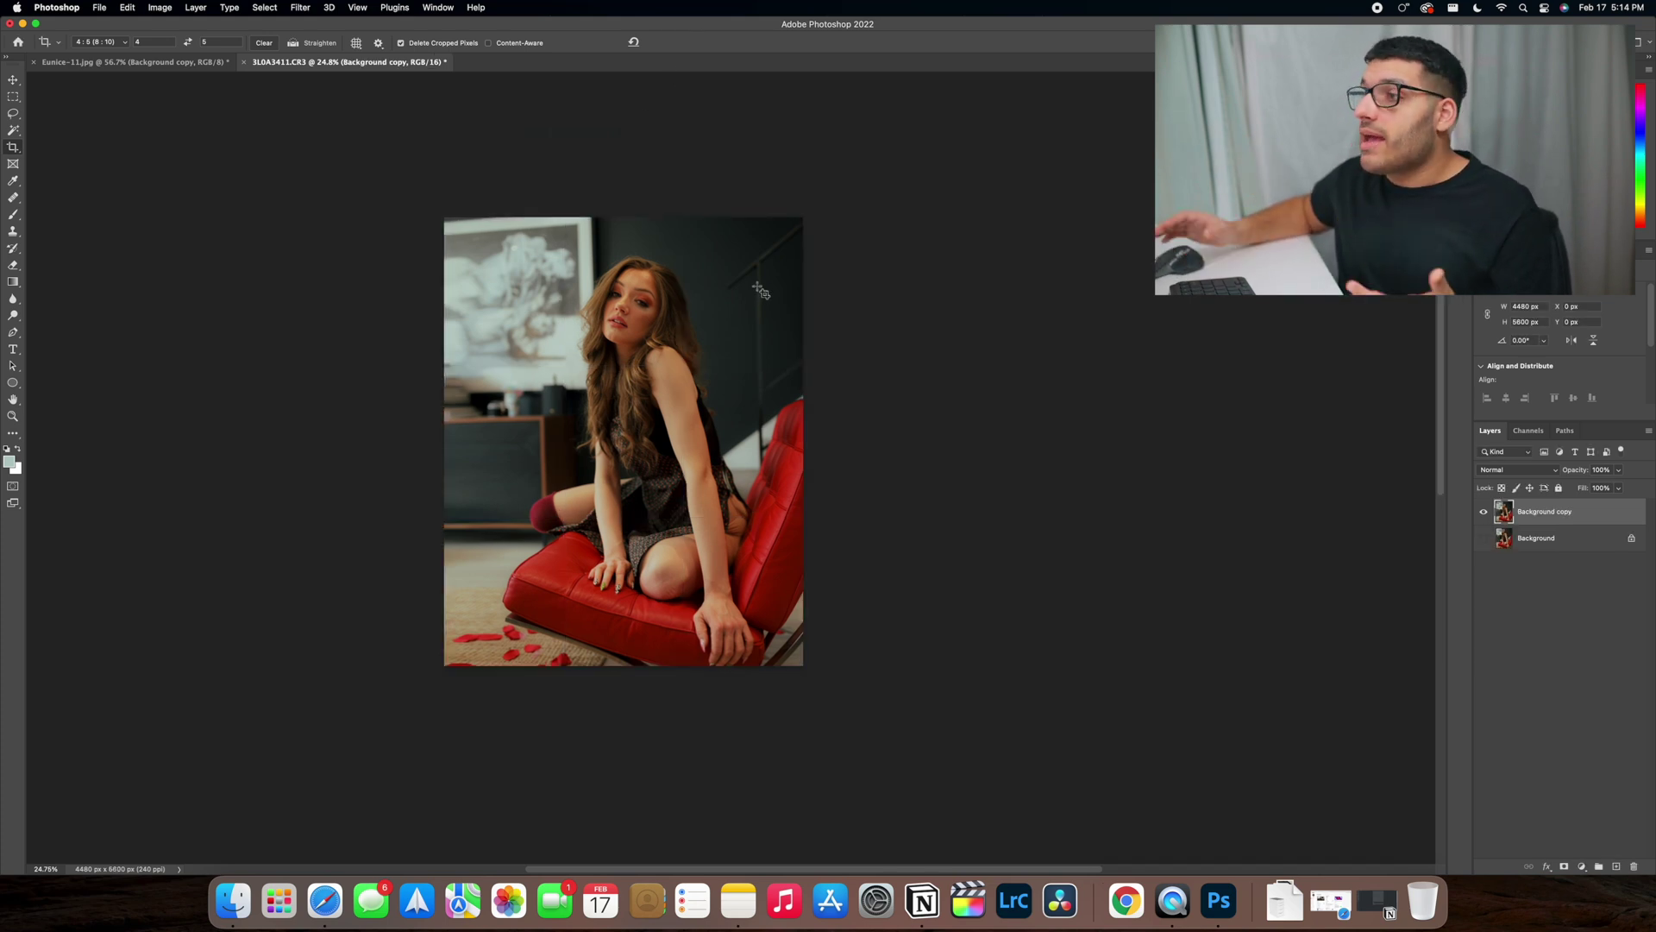
Step: Toggle Background copy's visibility off and on to compare against the original
{"action": "left_click", "coordinate": [1482, 509]}
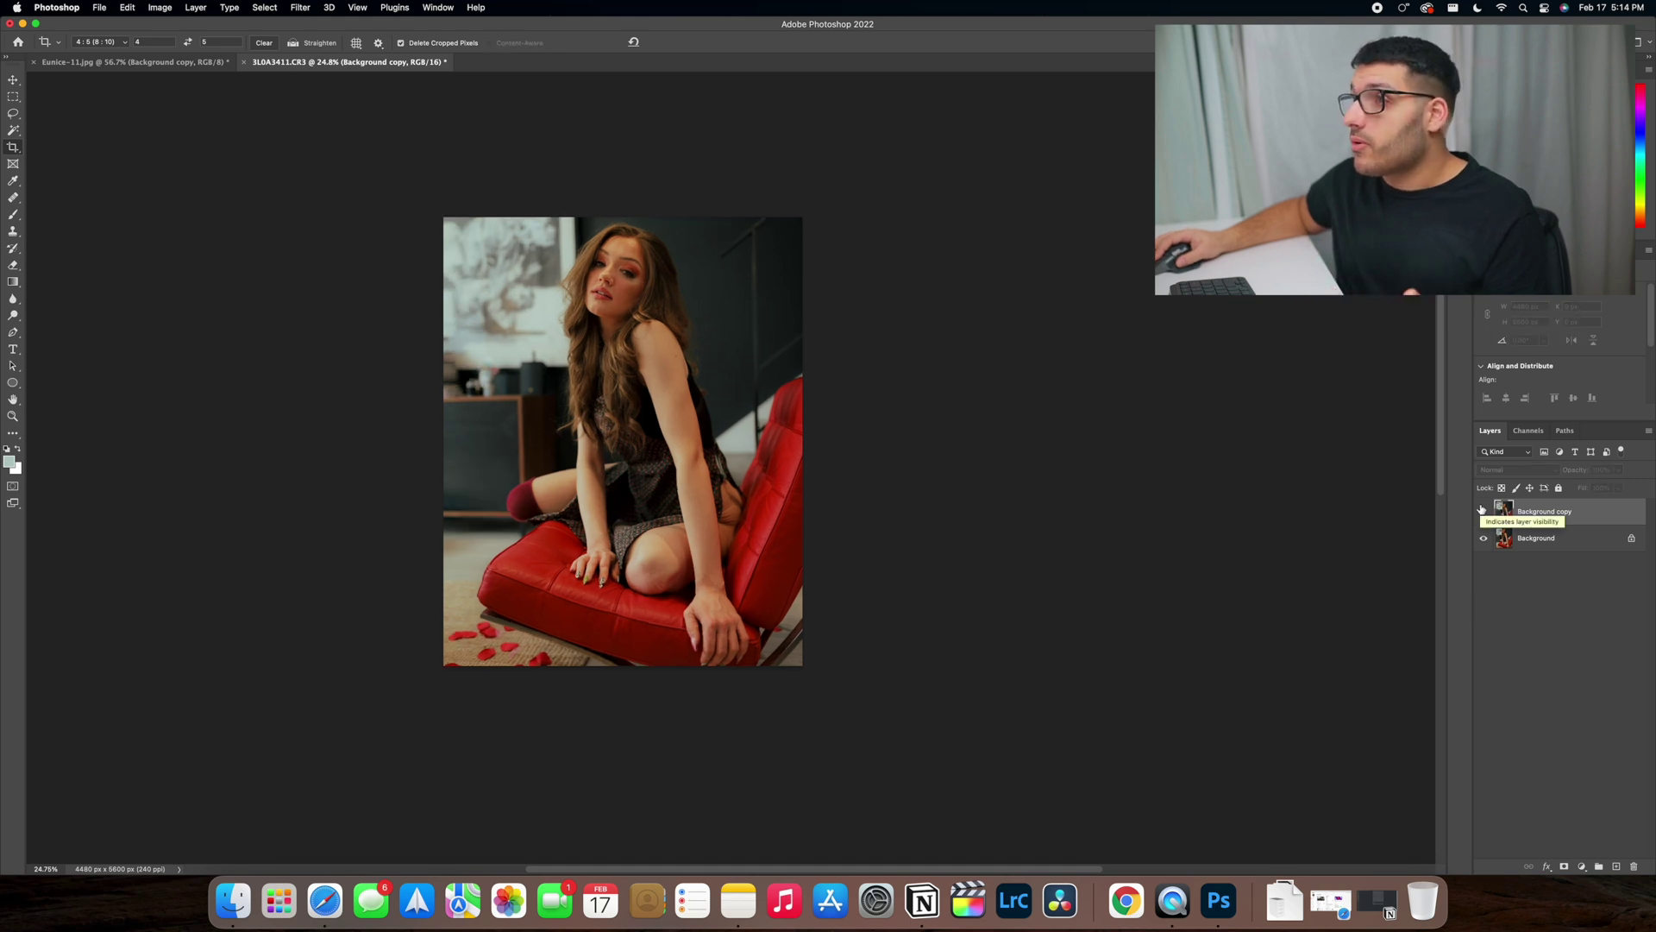
{"action": "left_click", "coordinate": [1482, 509]}
{"action": "key", "text": "m"}
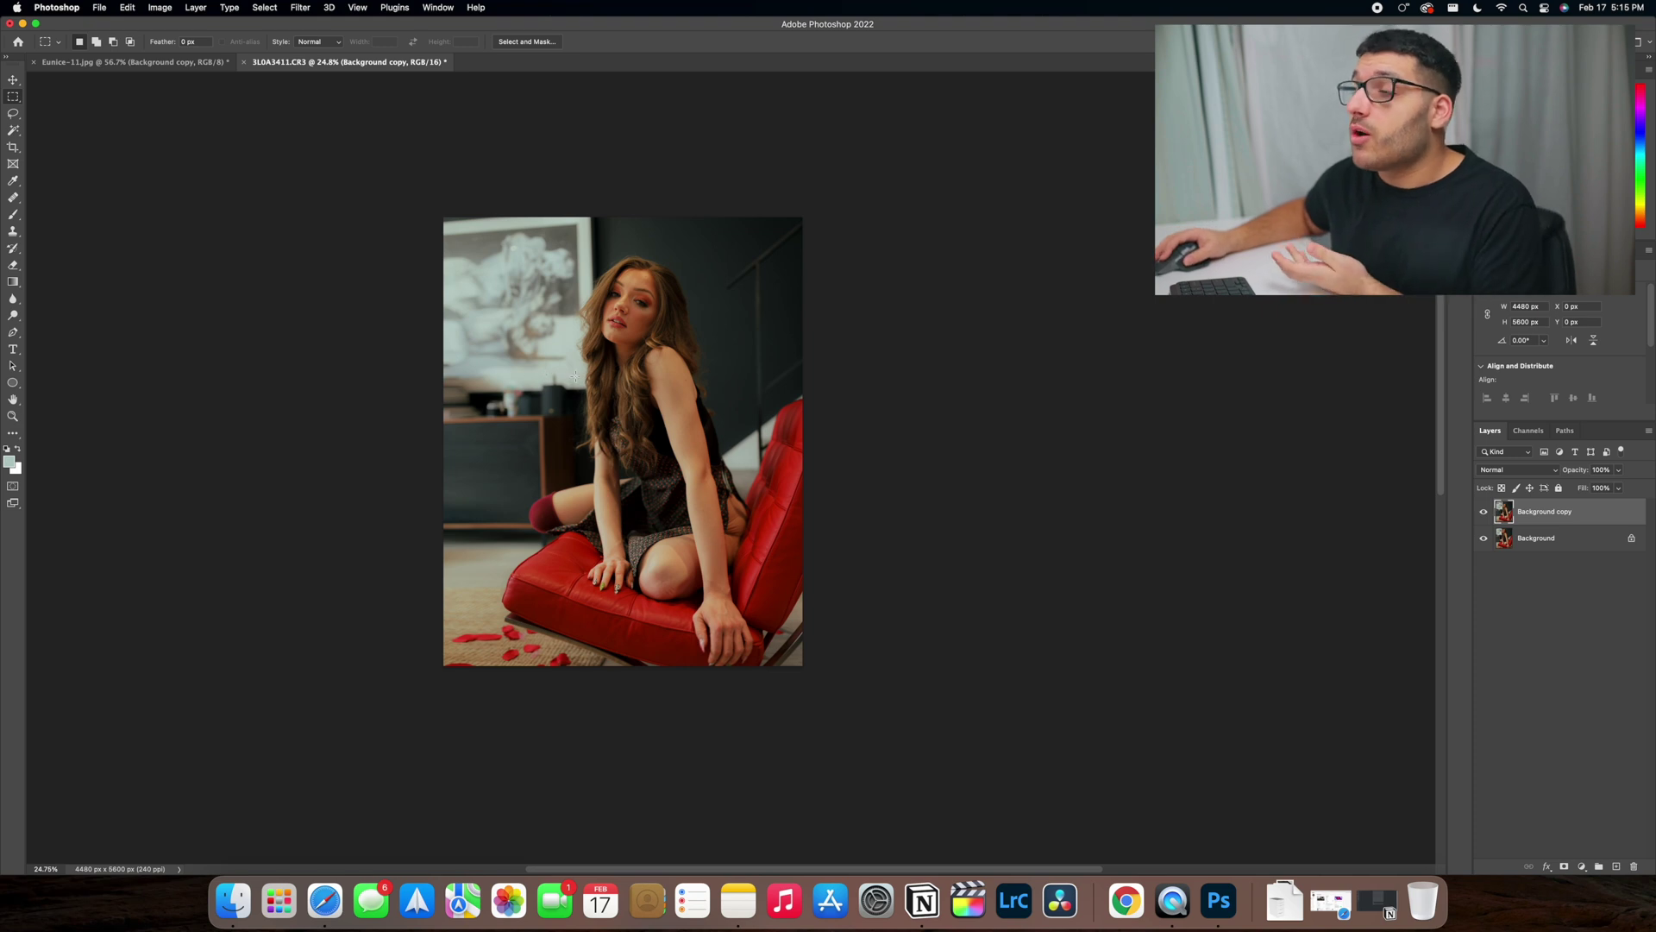
Step: Draw a marquee over the framed print at upper left, then deselect it
{"action": "left_click_drag", "start_coordinate": [573, 377], "coordinate": [407, 370]}
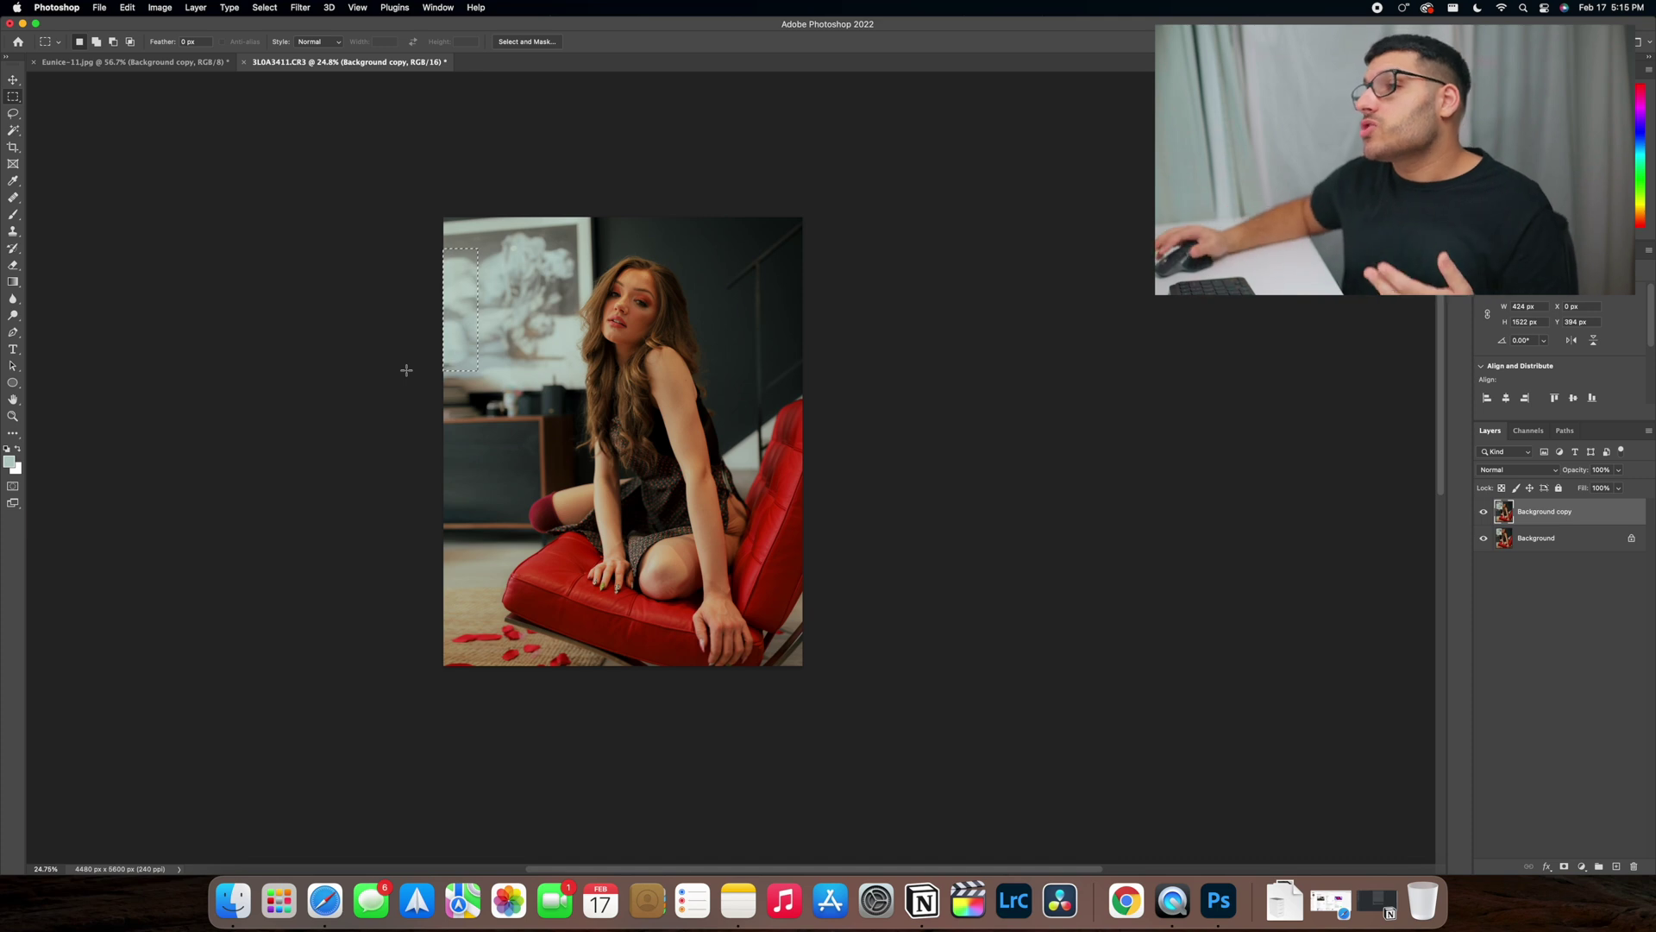
{"action": "right_click", "coordinate": [457, 350]}
{"action": "left_click", "coordinate": [482, 357]}
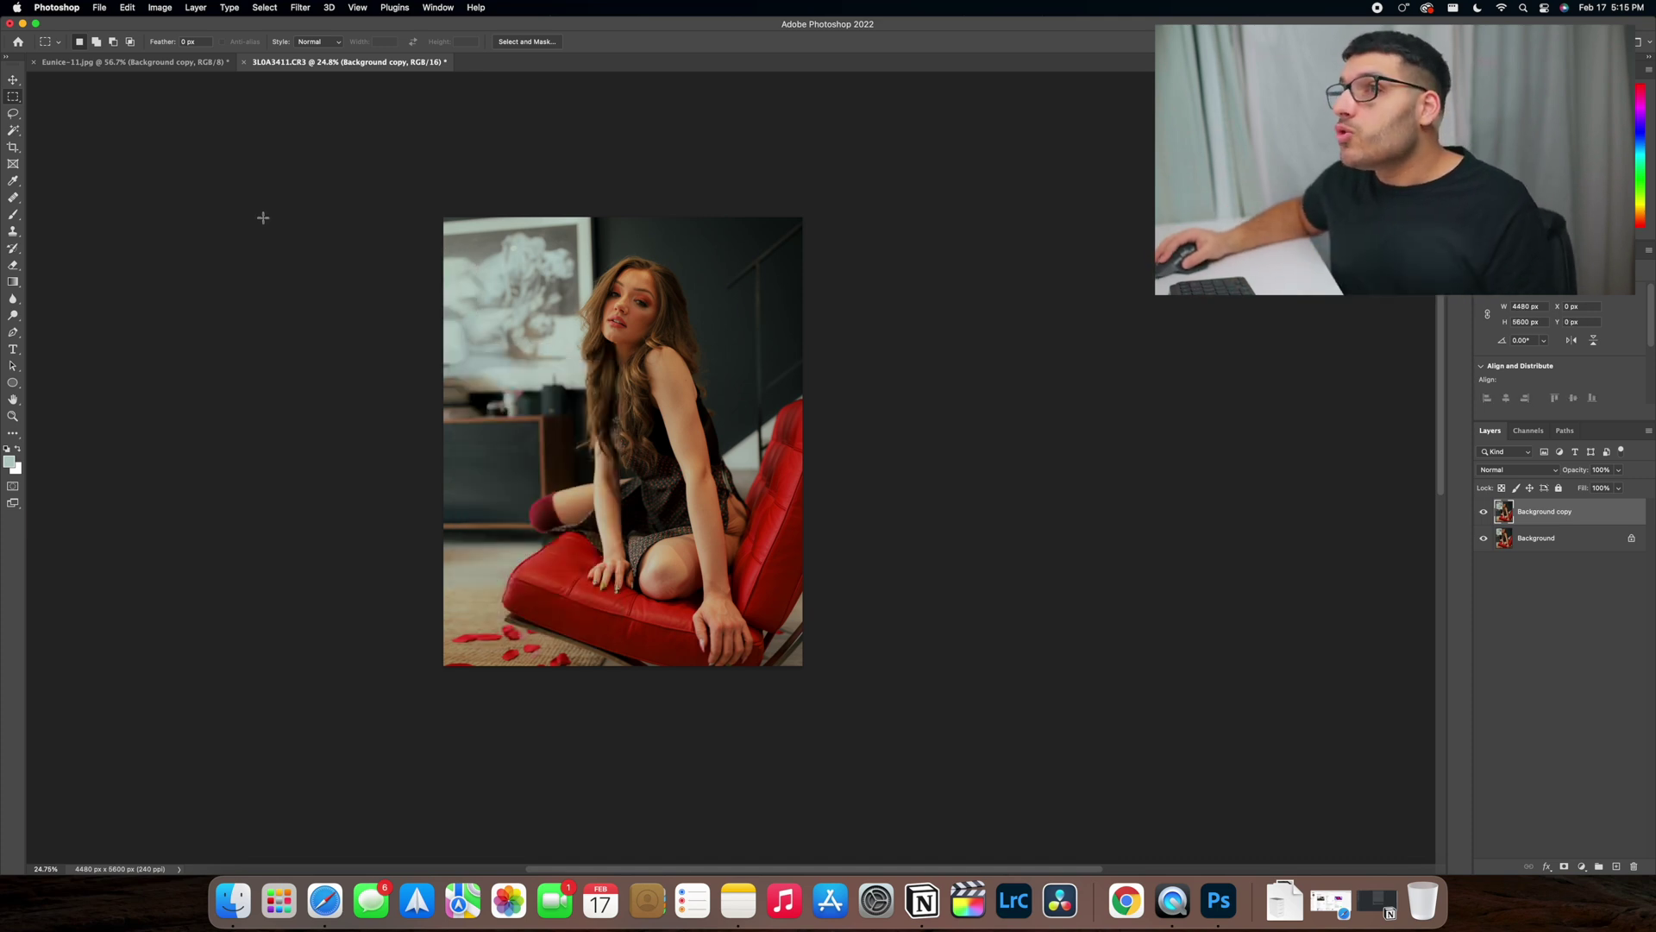